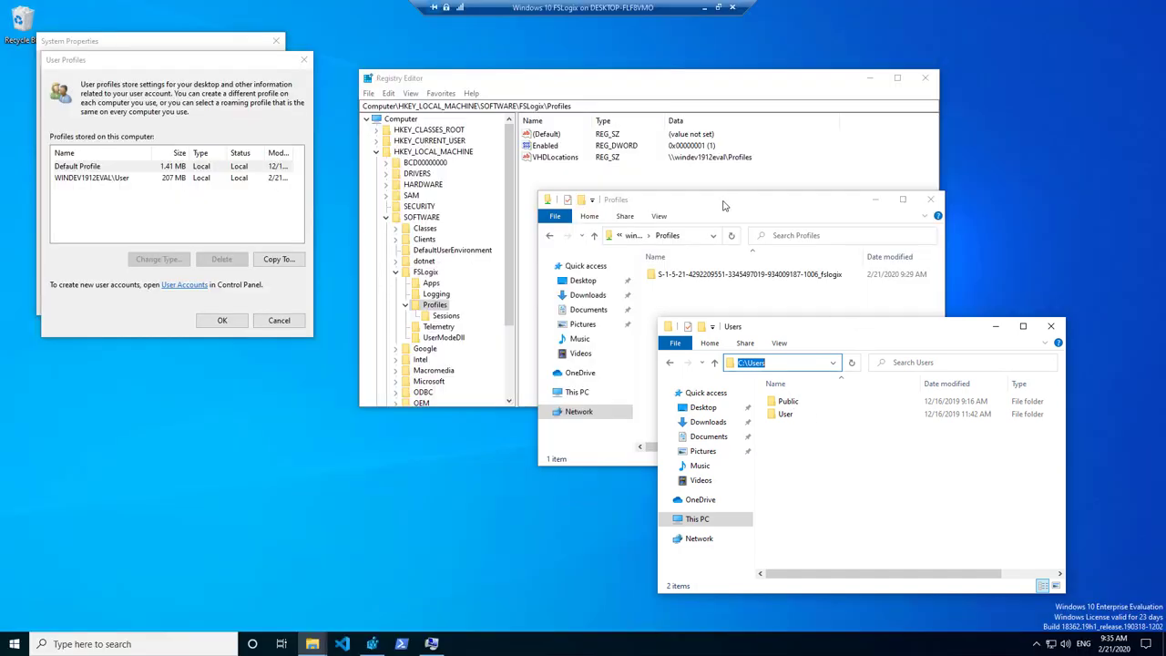
Open the fslogix user's profile folder in the Profiles share and enlarge the window to show the file size column
{"action": "left_click", "coordinate": [726, 202]}
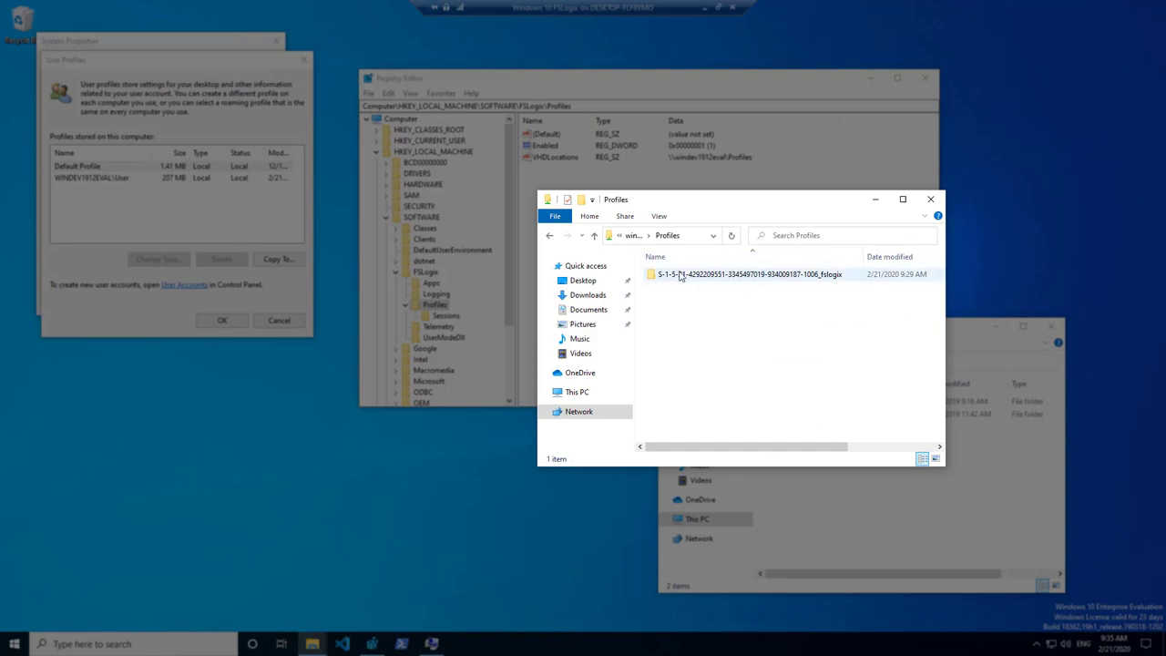
{"action": "mouse_move", "coordinate": [806, 282]}
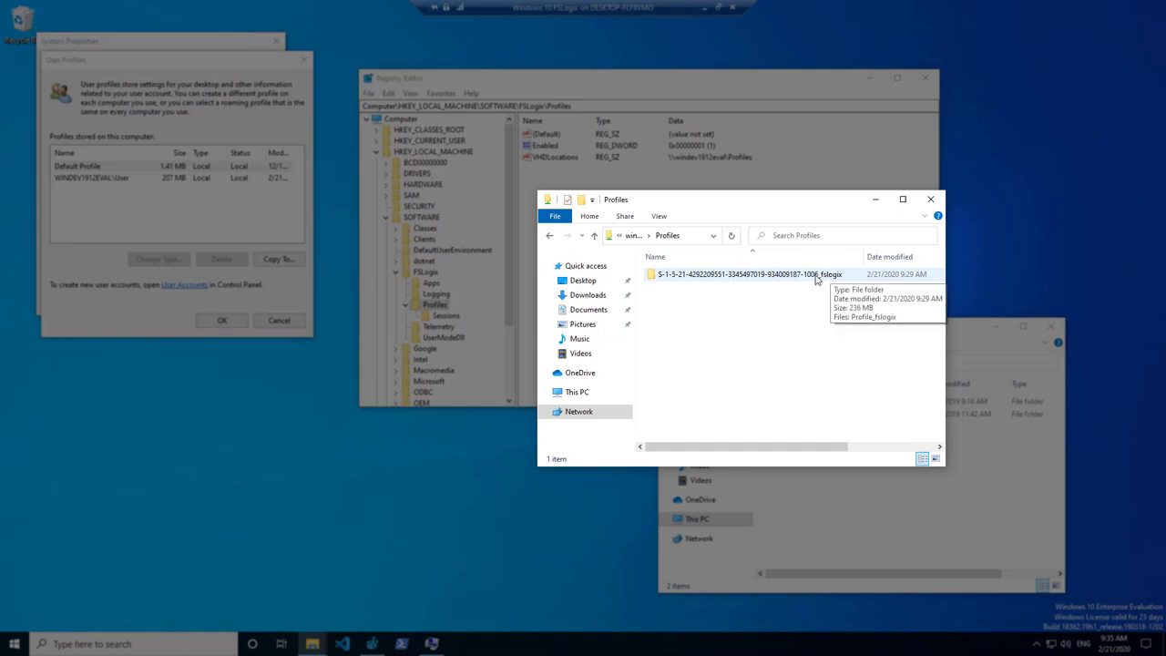
{"action": "double_click", "coordinate": [816, 275]}
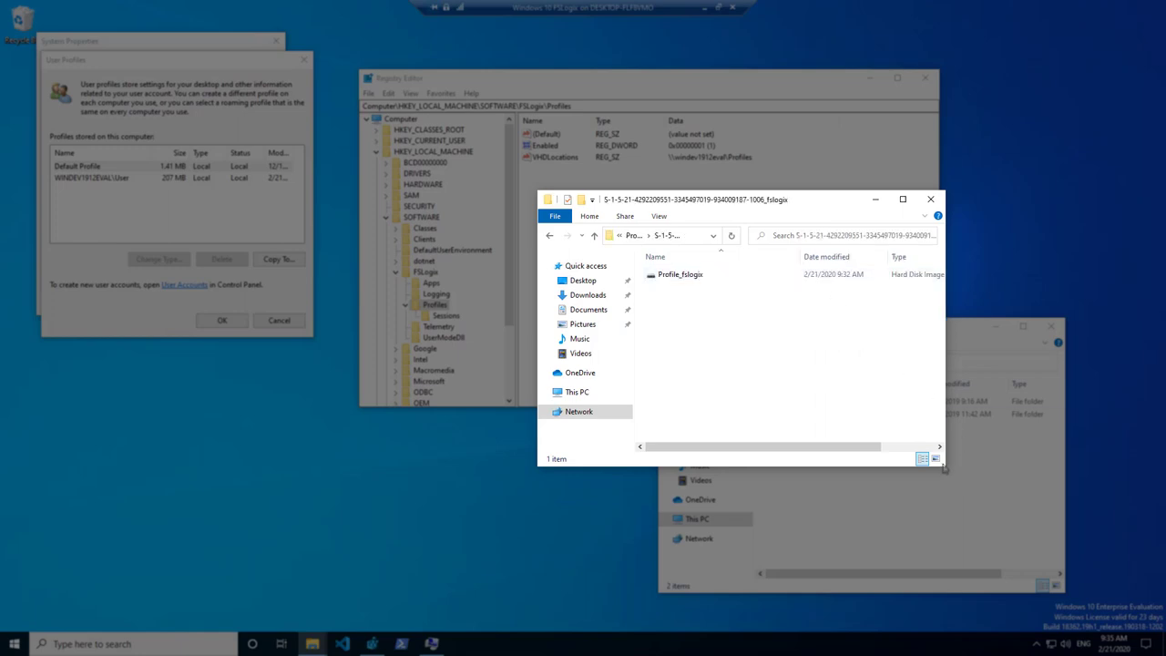
{"action": "left_click_drag", "start_coordinate": [944, 465], "coordinate": [1086, 490]}
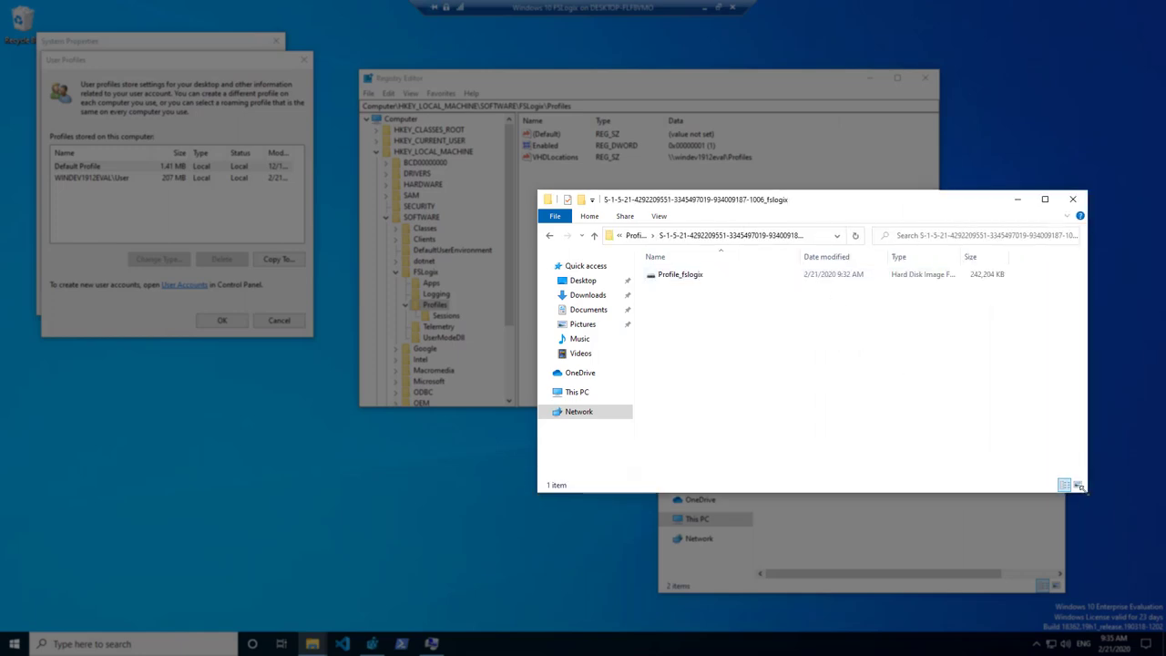
Examine the general properties of the Profile_fslogix disk image on the share, then close them
{"action": "right_click", "coordinate": [676, 274]}
{"action": "left_click", "coordinate": [783, 445]}
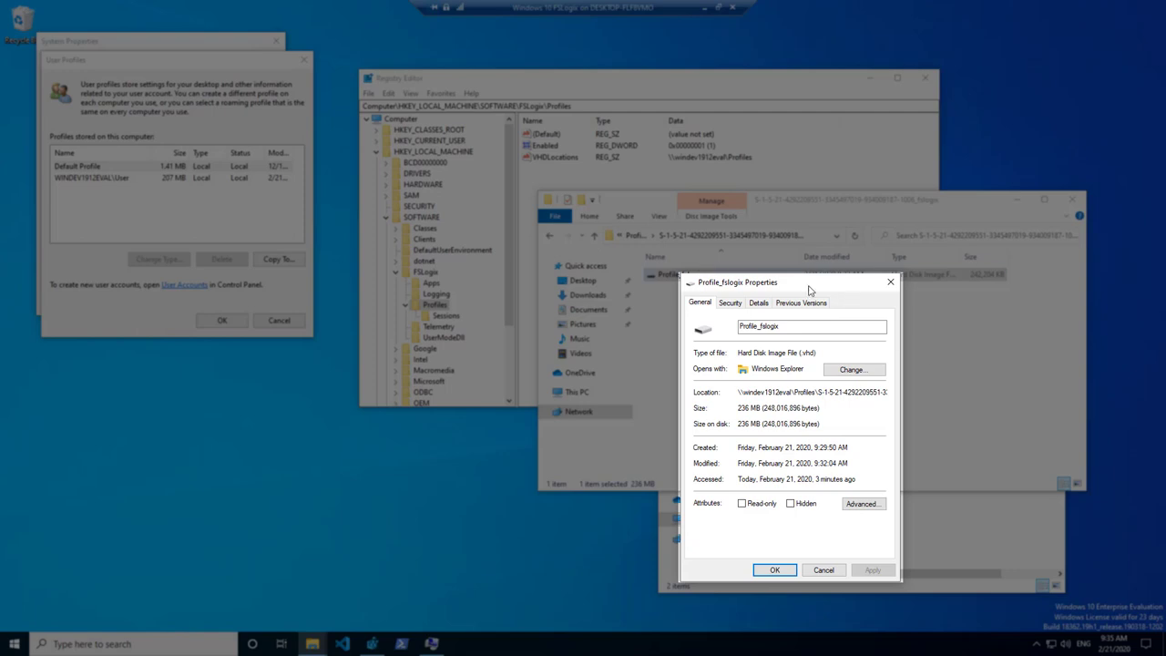
{"action": "left_click_drag", "start_coordinate": [807, 290], "coordinate": [771, 318]}
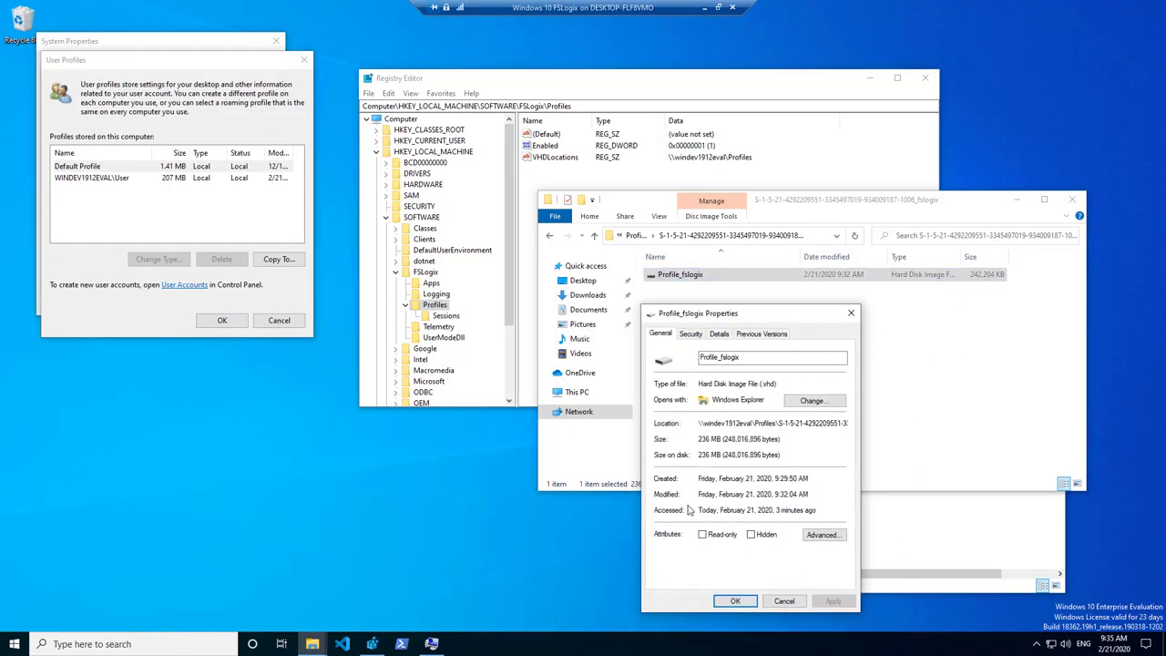
{"action": "mouse_move", "coordinate": [759, 315]}
{"action": "left_mouse_down"}
{"action": "mouse_move", "coordinate": [833, 305]}
{"action": "mouse_move", "coordinate": [775, 300]}
{"action": "left_mouse_up"}
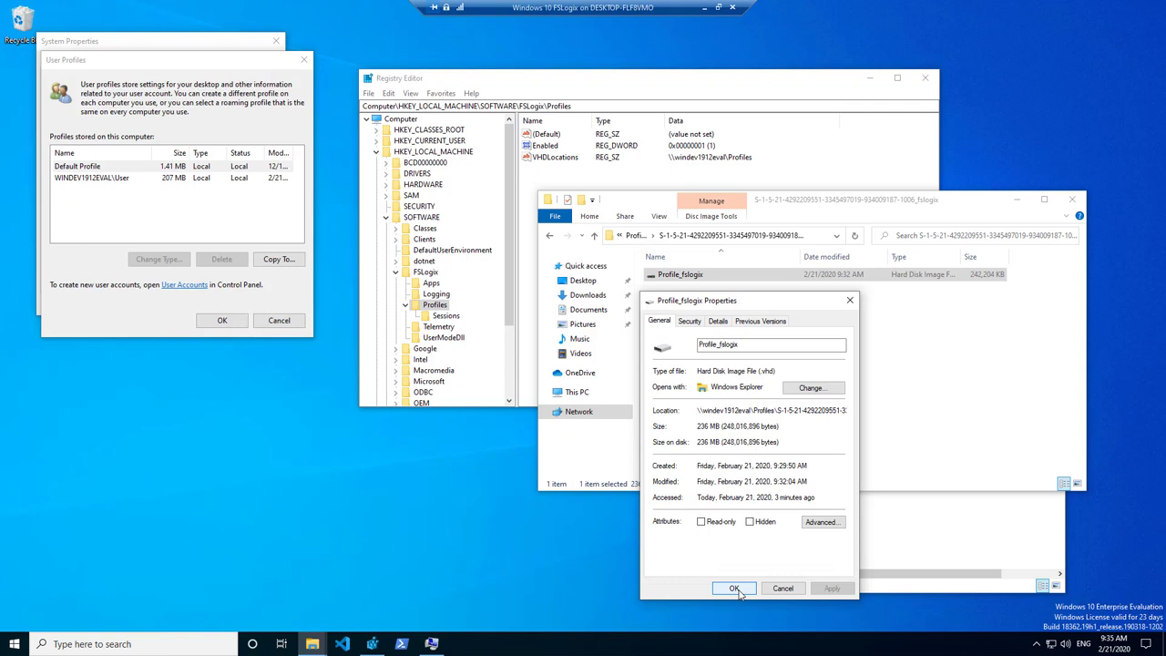
{"action": "left_click", "coordinate": [734, 587]}
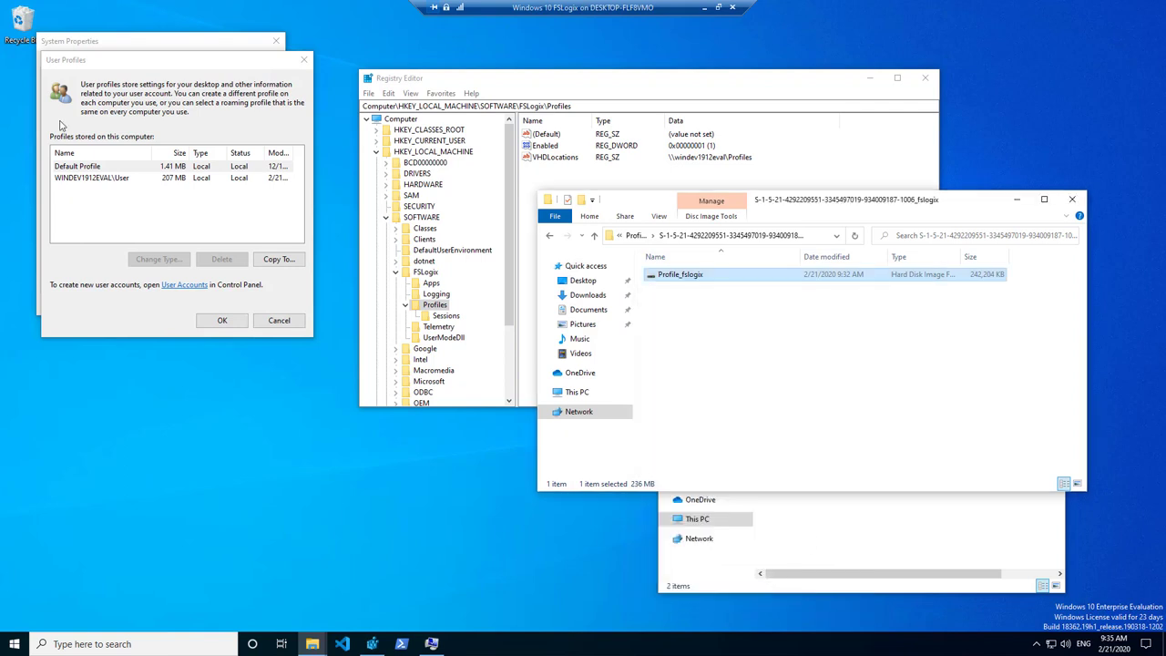
Switch to Registry Editor and open the VHDLocations value of the FSLogix Profiles key to view its data
{"action": "left_click", "coordinate": [554, 157]}
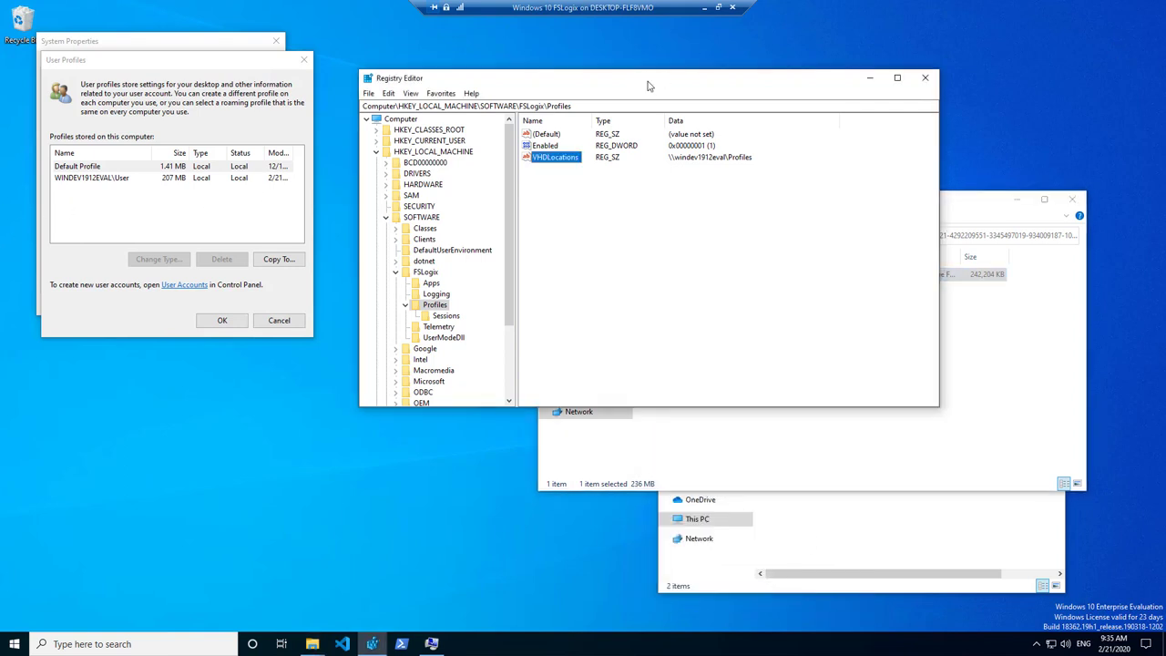
{"action": "key", "text": "Escape"}
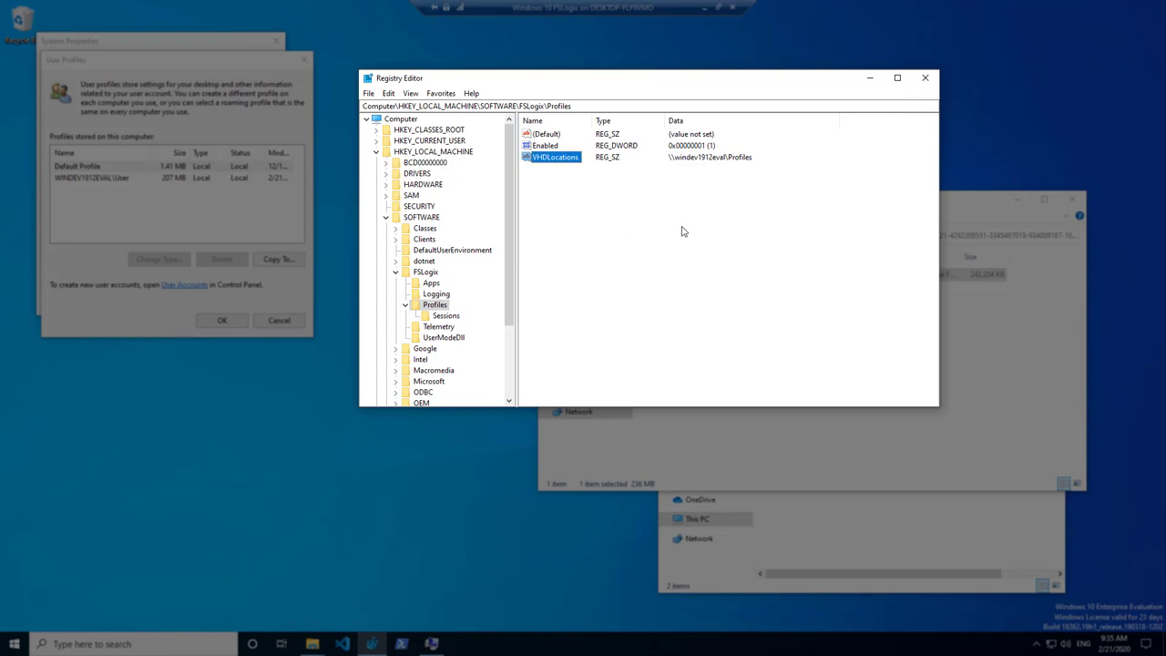
{"action": "left_click", "coordinate": [615, 162]}
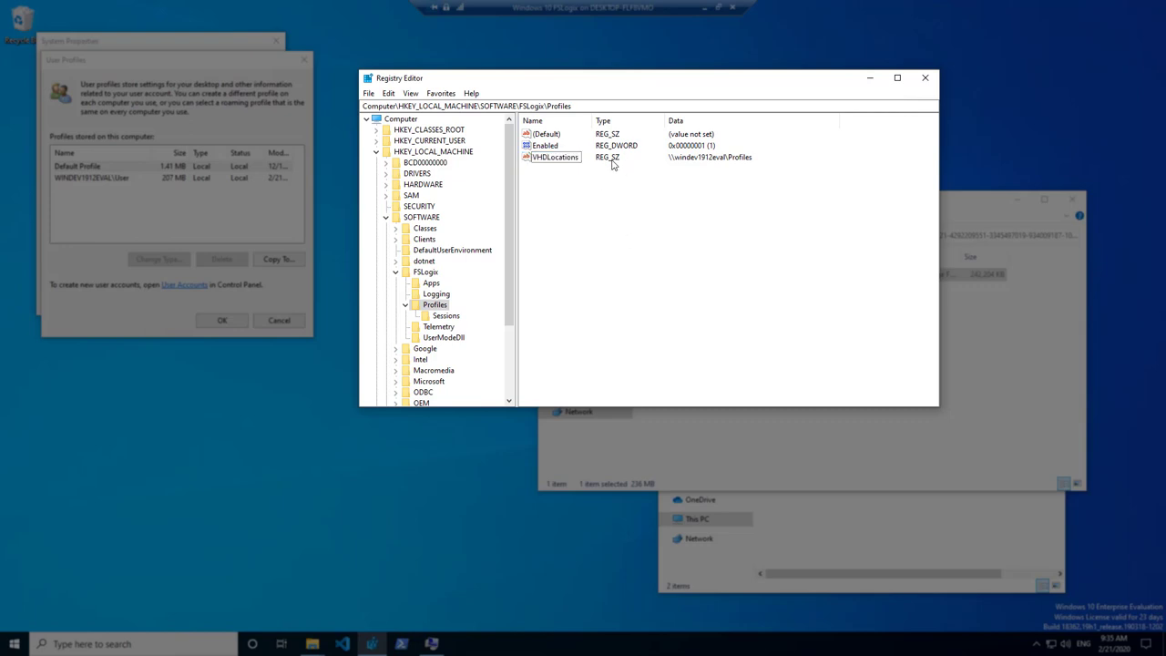
{"action": "left_click", "coordinate": [546, 160]}
{"action": "double_click", "coordinate": [559, 158]}
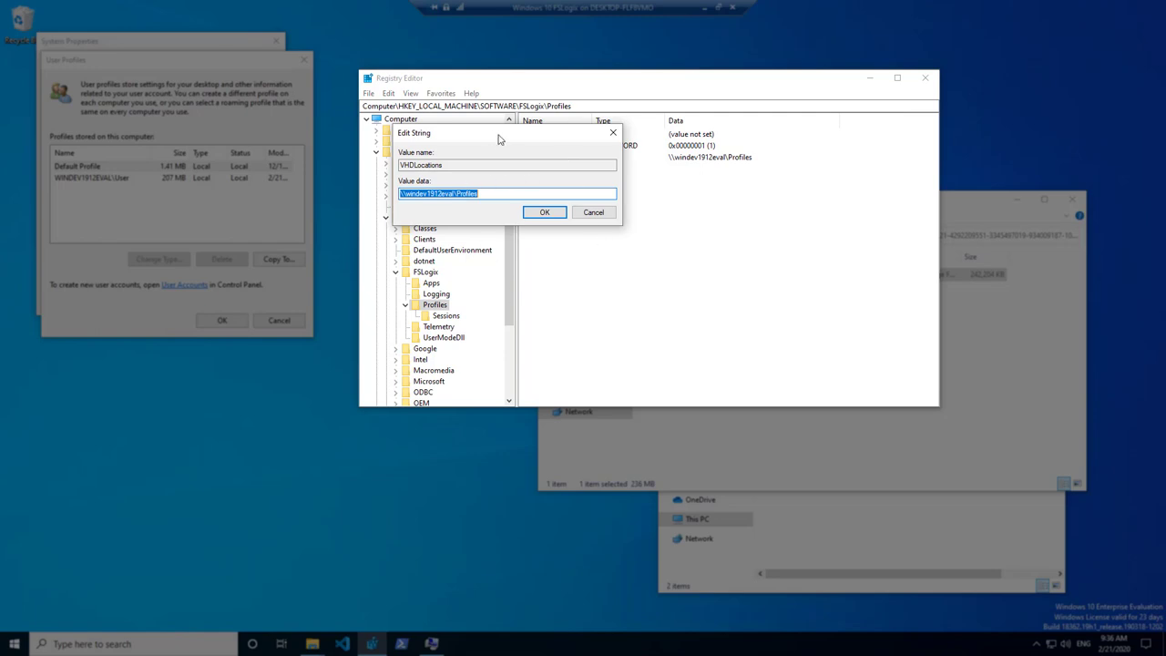
{"action": "left_click_drag", "start_coordinate": [499, 135], "coordinate": [626, 192]}
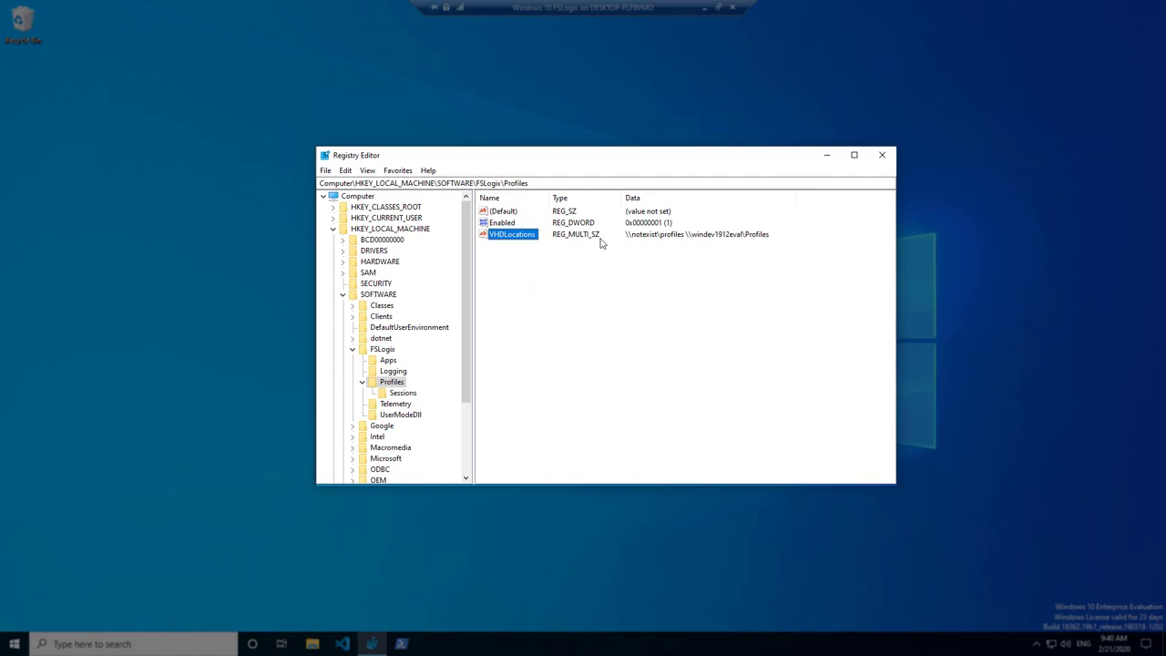
{"action": "double_click", "coordinate": [515, 238]}
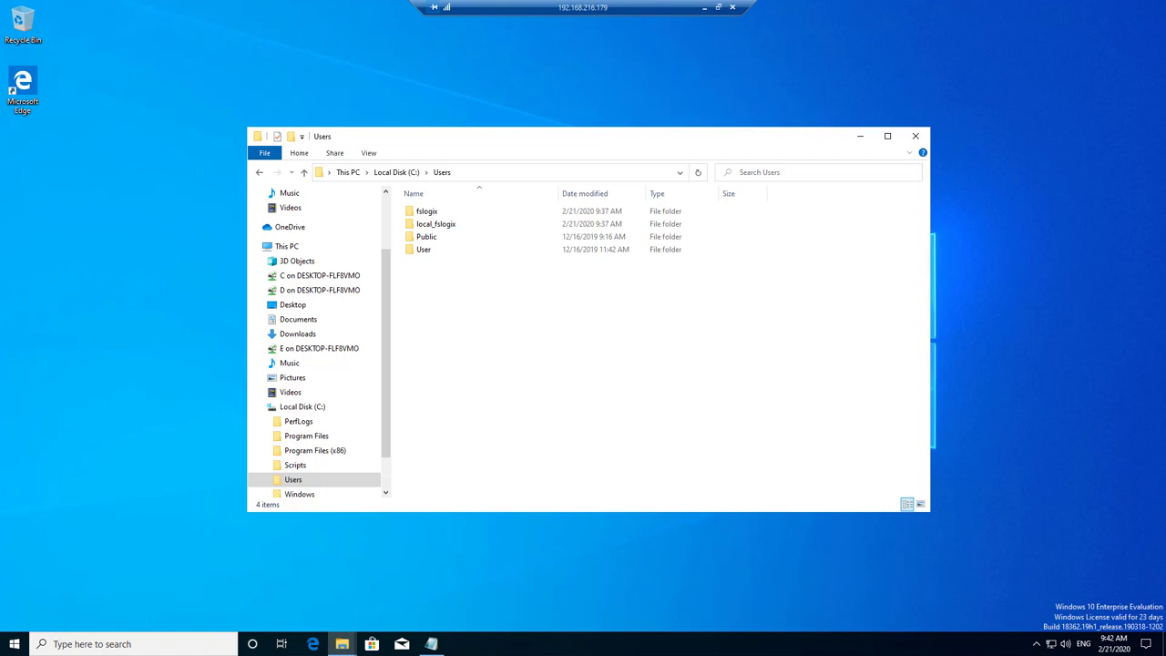
Examine the Profile-20200221 log in Notepad, highlighting the Profile VHD Path and VHD attached entries
{"action": "left_click", "coordinate": [345, 648]}
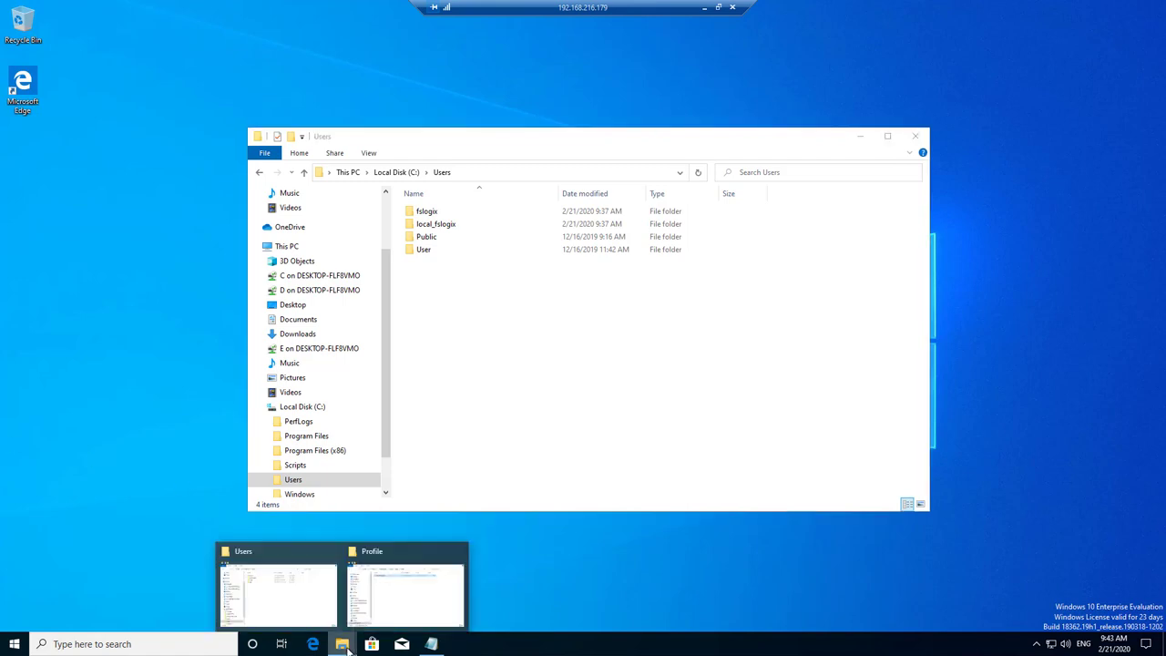
{"action": "left_click", "coordinate": [403, 584]}
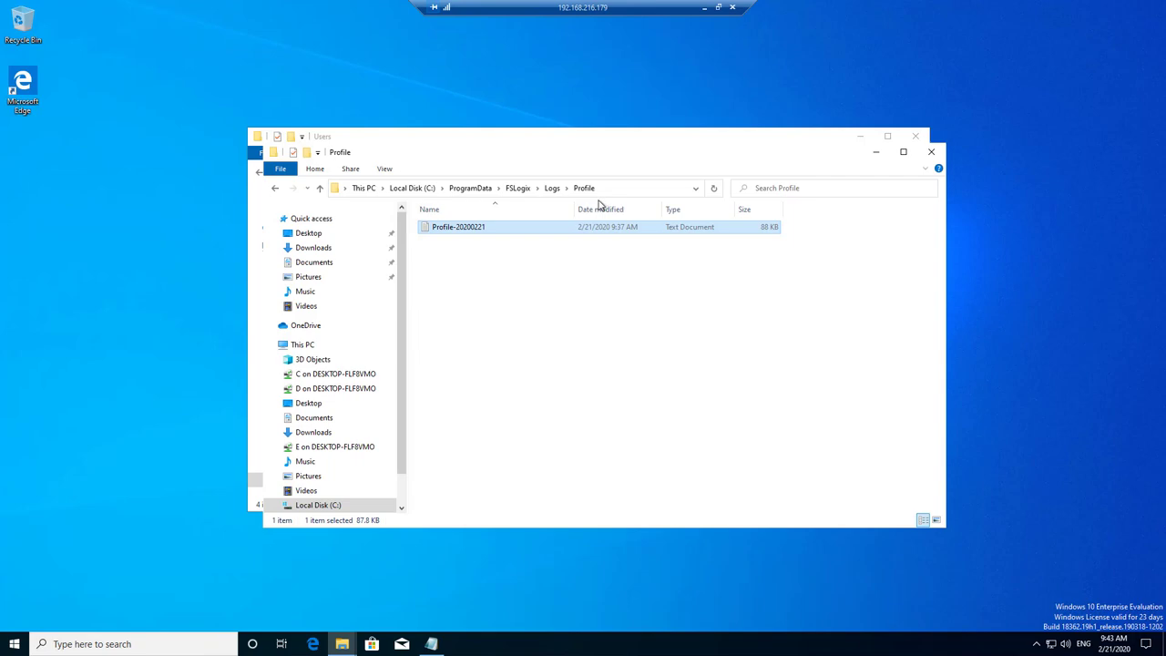
{"action": "left_click", "coordinate": [432, 644]}
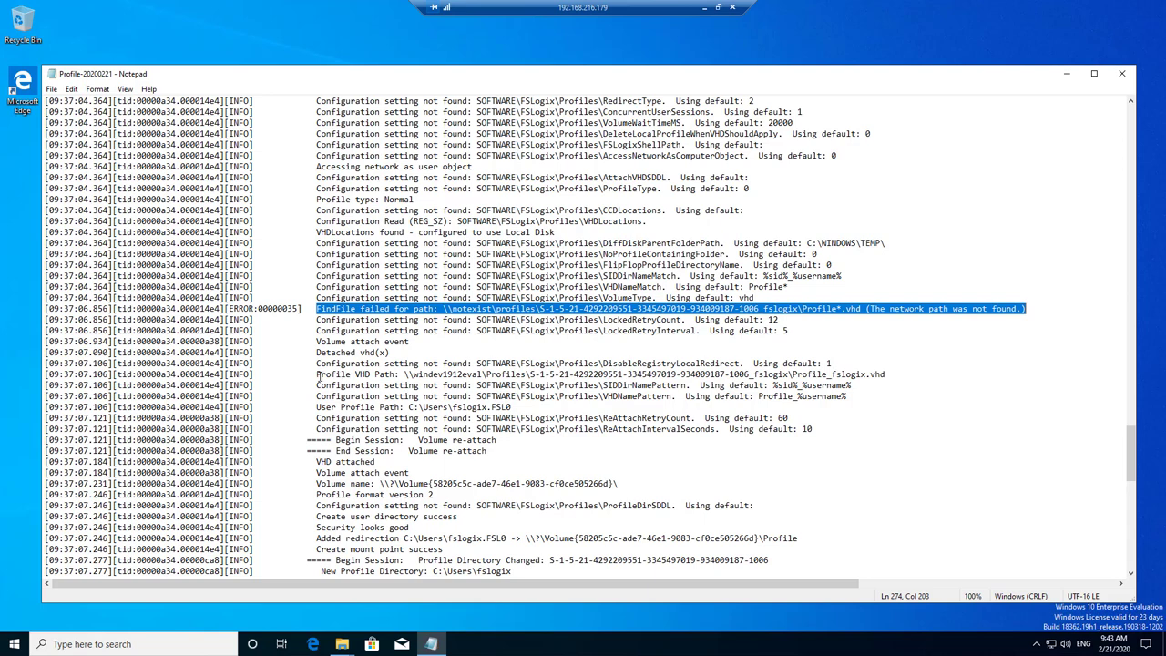
{"action": "left_click_drag", "start_coordinate": [320, 375], "coordinate": [911, 373]}
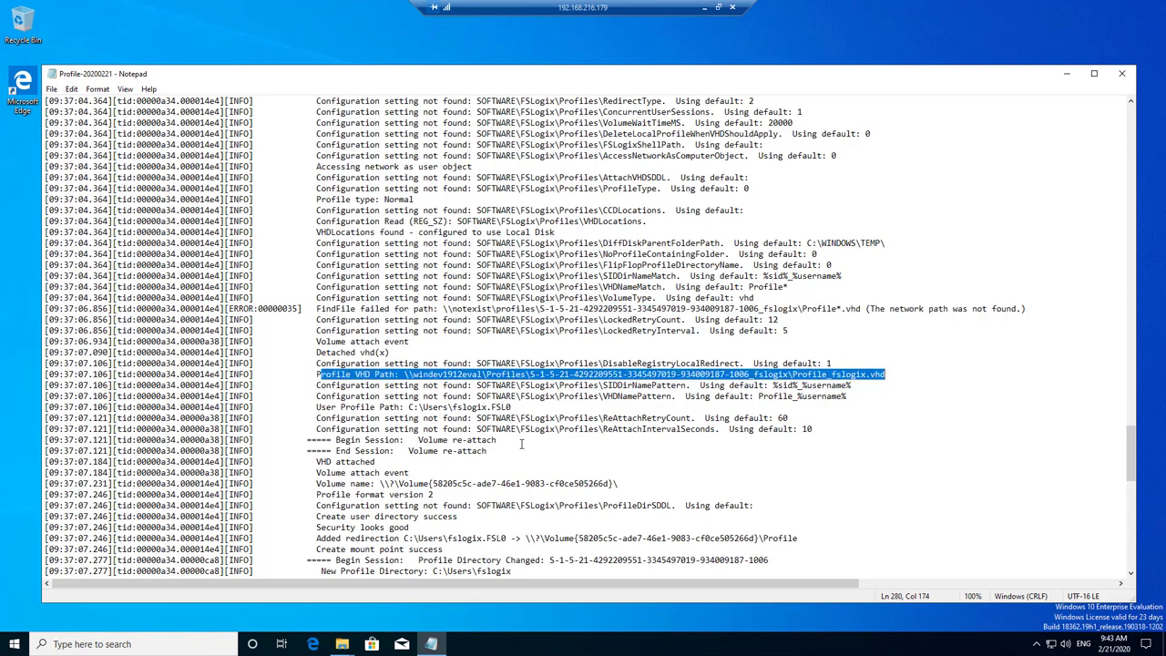
{"action": "left_click_drag", "start_coordinate": [308, 462], "coordinate": [423, 464]}
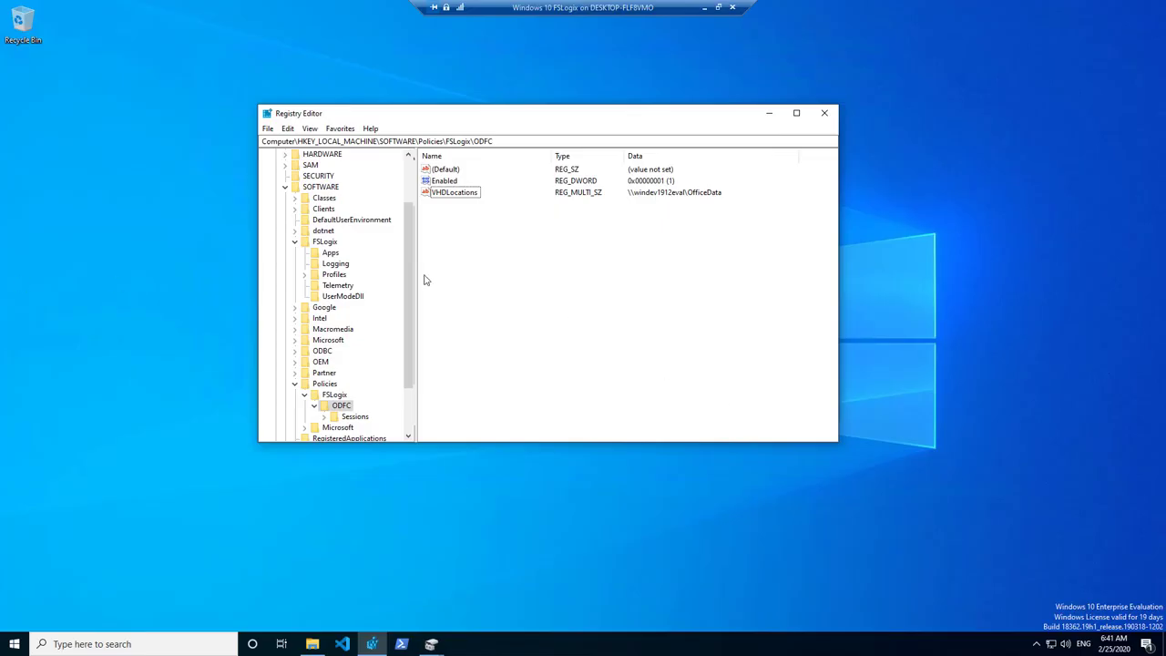
Create a DWORD (32-bit) value named SizeInMBs in the Policies\FSLogix\ODFC registry key
{"action": "right_click", "coordinate": [447, 229]}
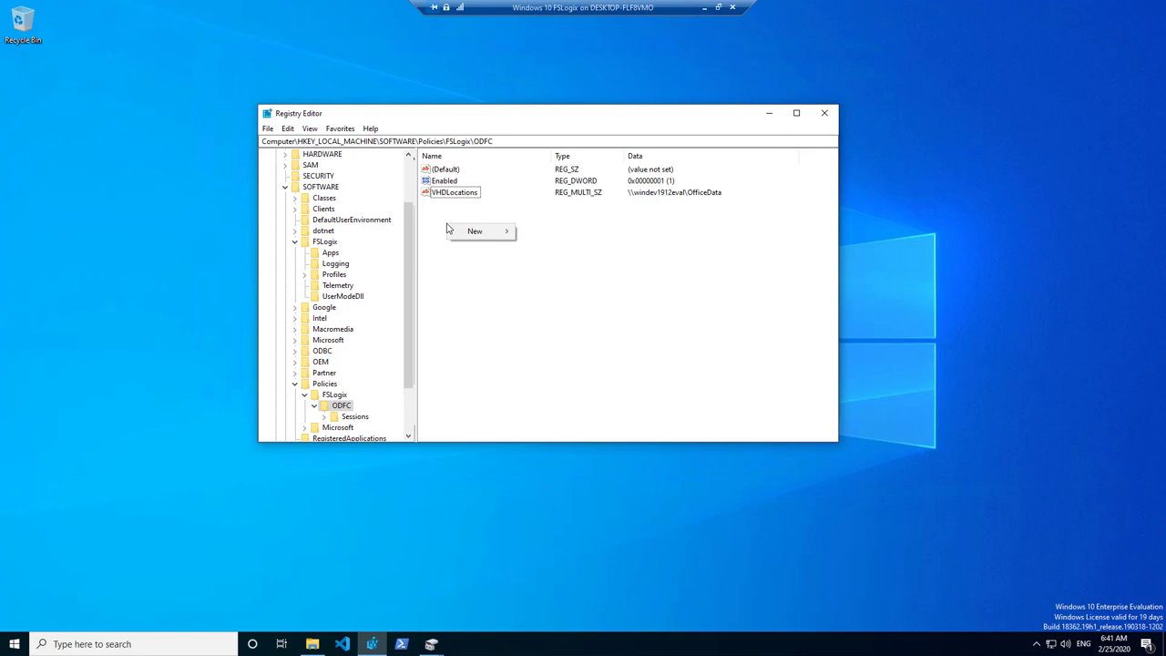
{"action": "mouse_move", "coordinate": [481, 232]}
{"action": "left_click", "coordinate": [582, 276]}
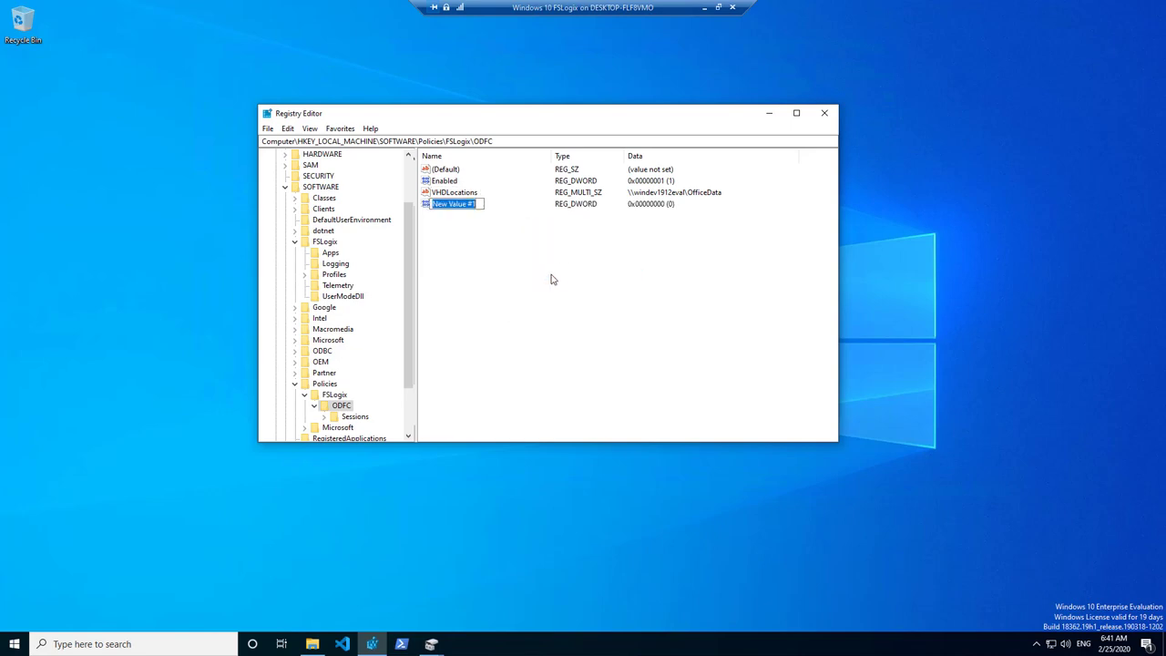
{"action": "type", "text": "SizeInMBs"}
{"action": "key", "text": "Return"}
Set the SizeInMBs value to 10240 in decimal
{"action": "double_click", "coordinate": [449, 204]}
{"action": "left_click", "coordinate": [413, 241]}
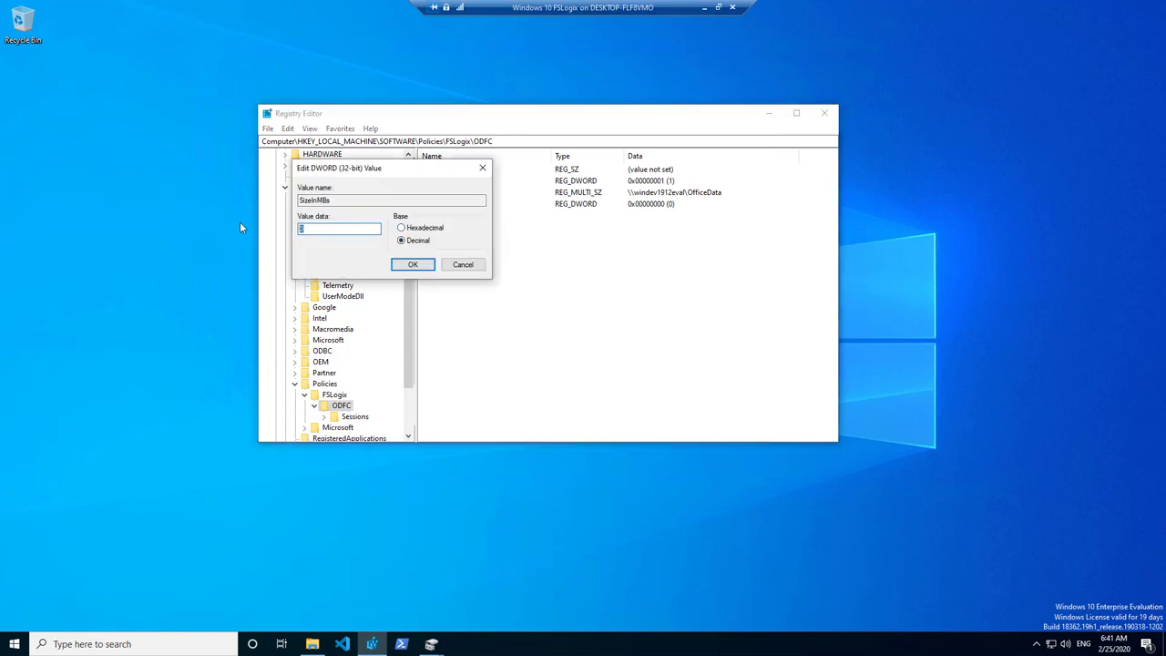
{"action": "type", "text": "10240"}
{"action": "left_click", "coordinate": [422, 268]}
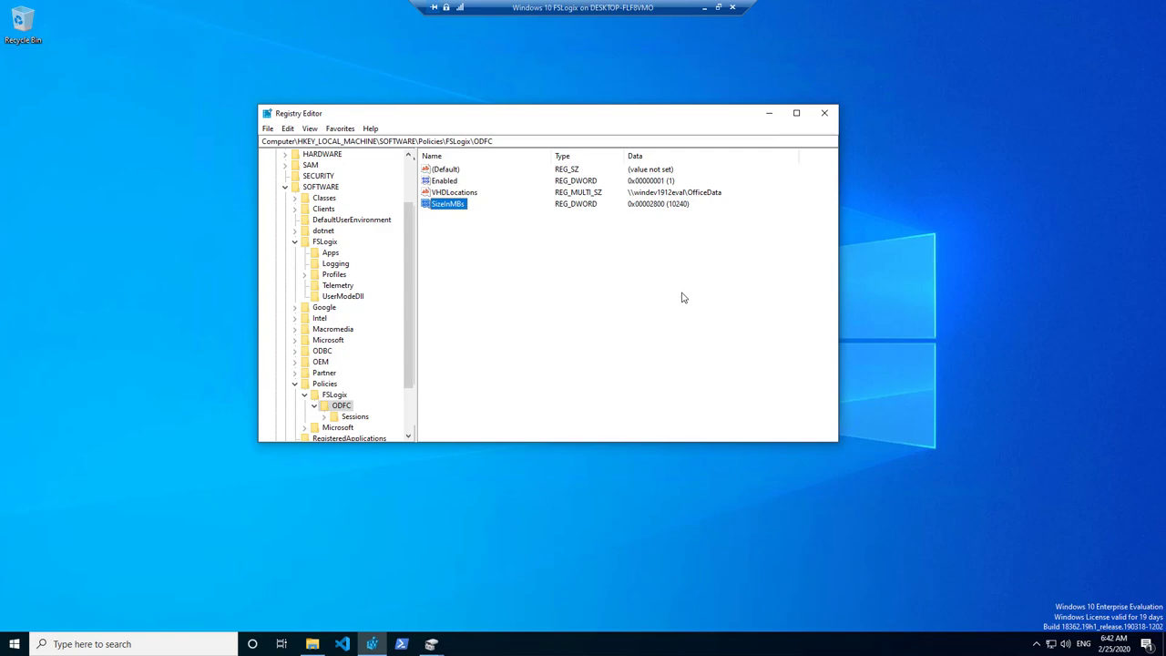
Minimize Registry Editor, widen the profile folder window and examine the properties of the Profile_fslogix disk image, moving the dialog aside
{"action": "left_click", "coordinate": [771, 117]}
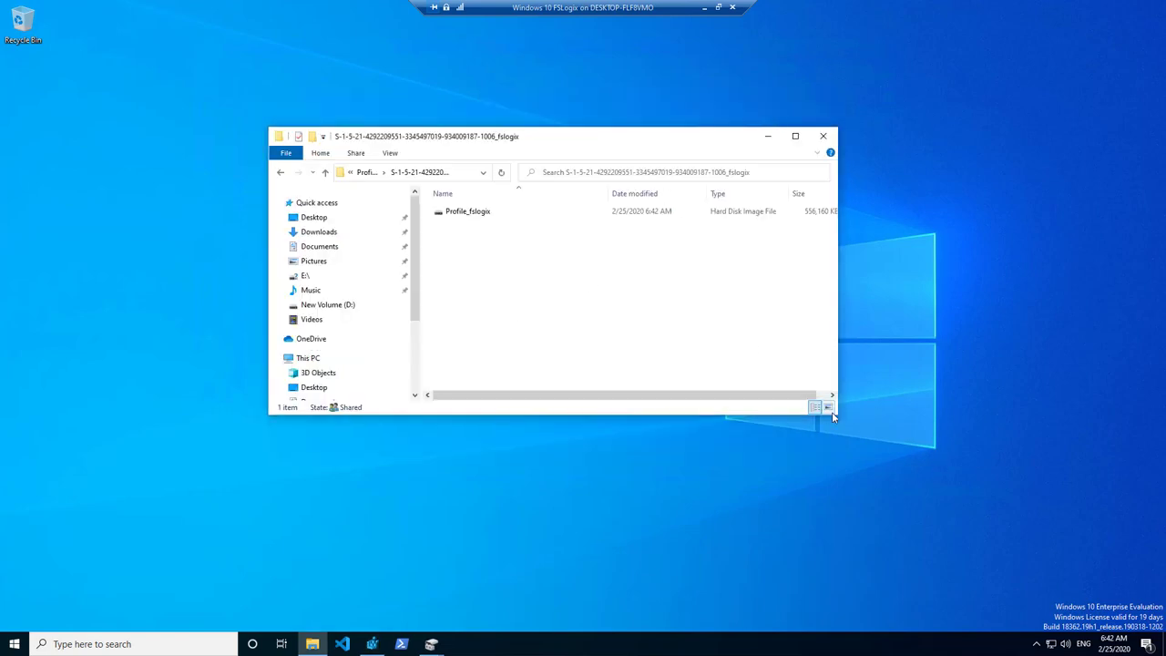
{"action": "left_click_drag", "start_coordinate": [838, 413], "coordinate": [906, 420]}
{"action": "right_click", "coordinate": [465, 215]}
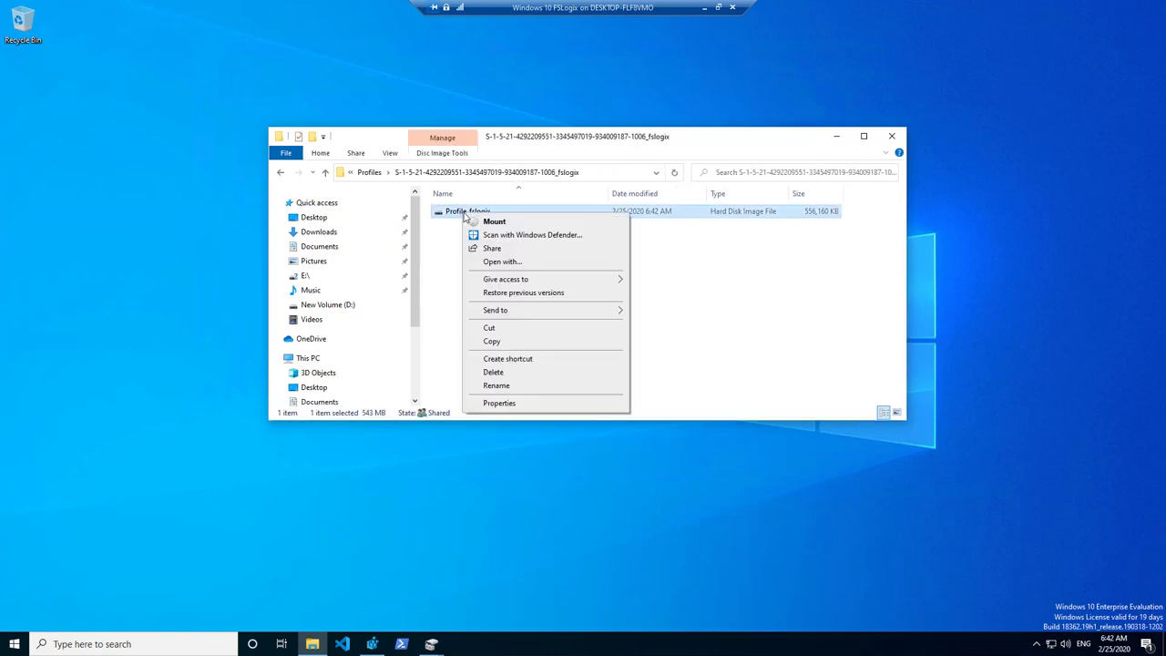
{"action": "left_click", "coordinate": [536, 404]}
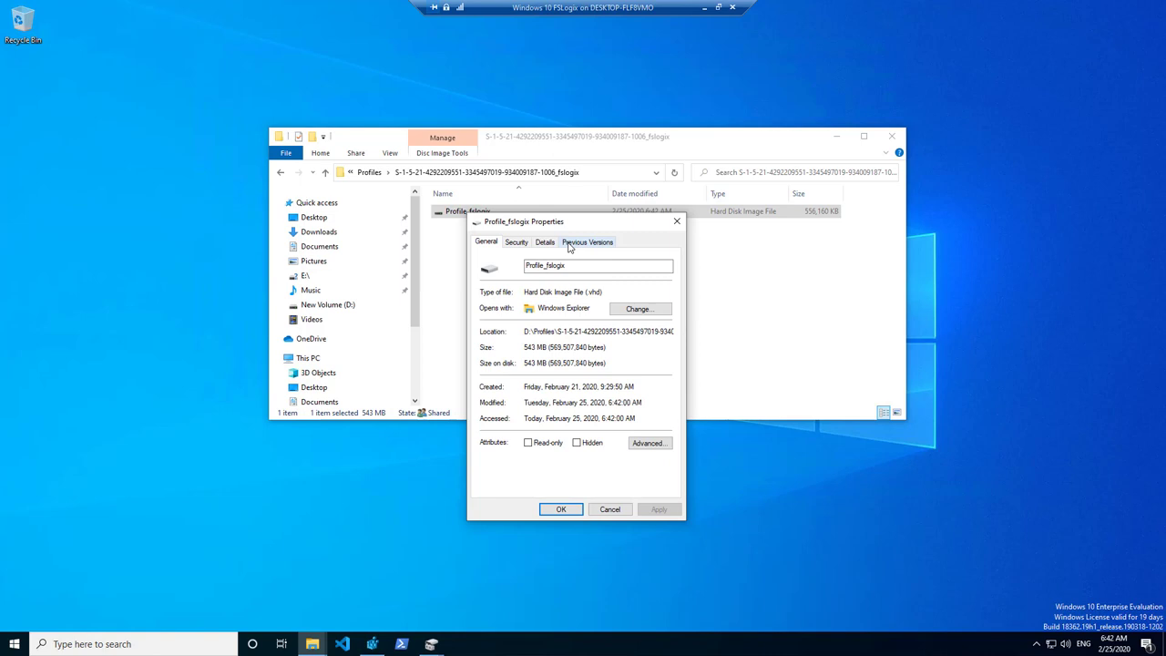
{"action": "left_click_drag", "start_coordinate": [583, 225], "coordinate": [1015, 108]}
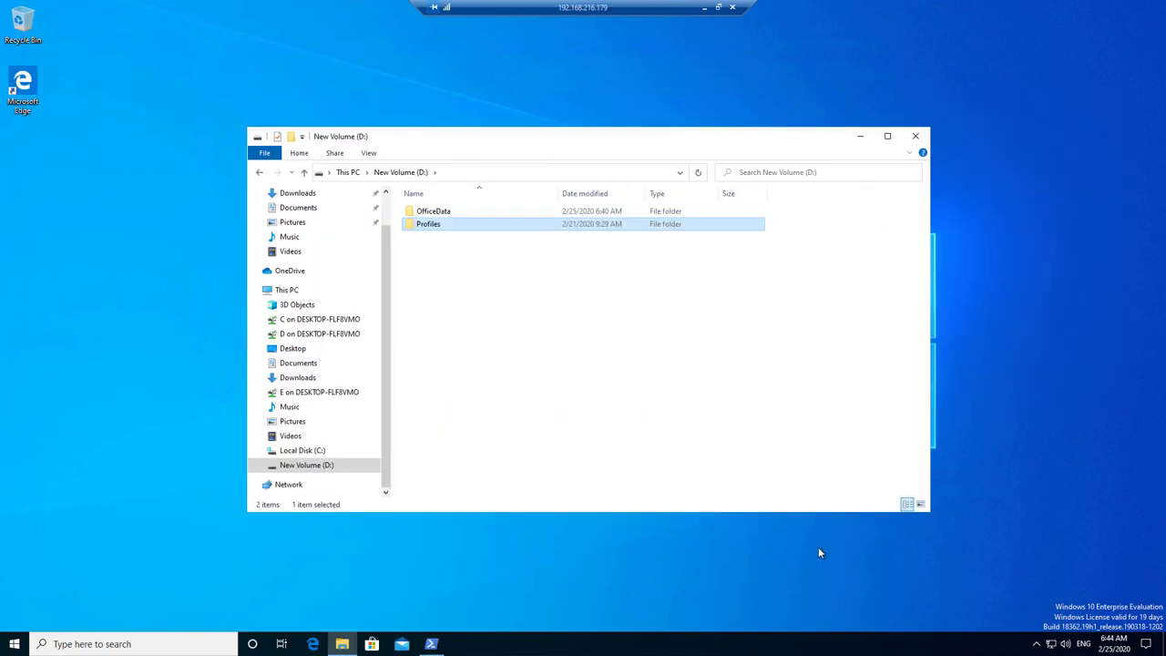
Open the fslogix user's folder inside OfficeData on the D: volume and select the ODFC_fslogix disk image
{"action": "double_click", "coordinate": [444, 214]}
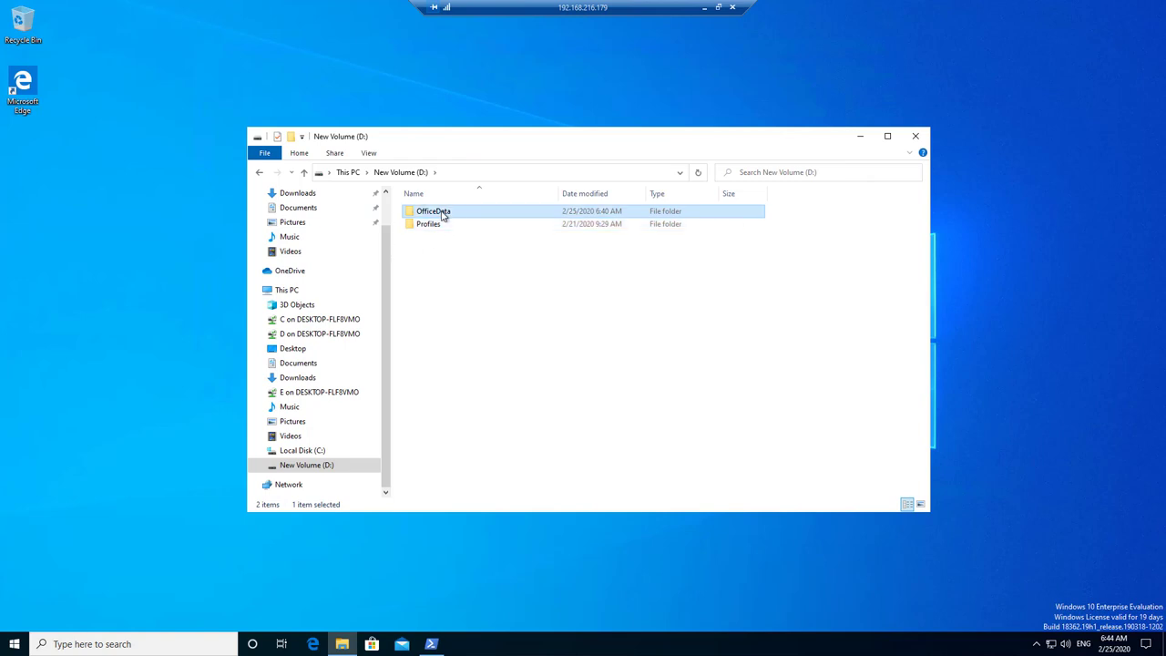
{"action": "double_click", "coordinate": [549, 213]}
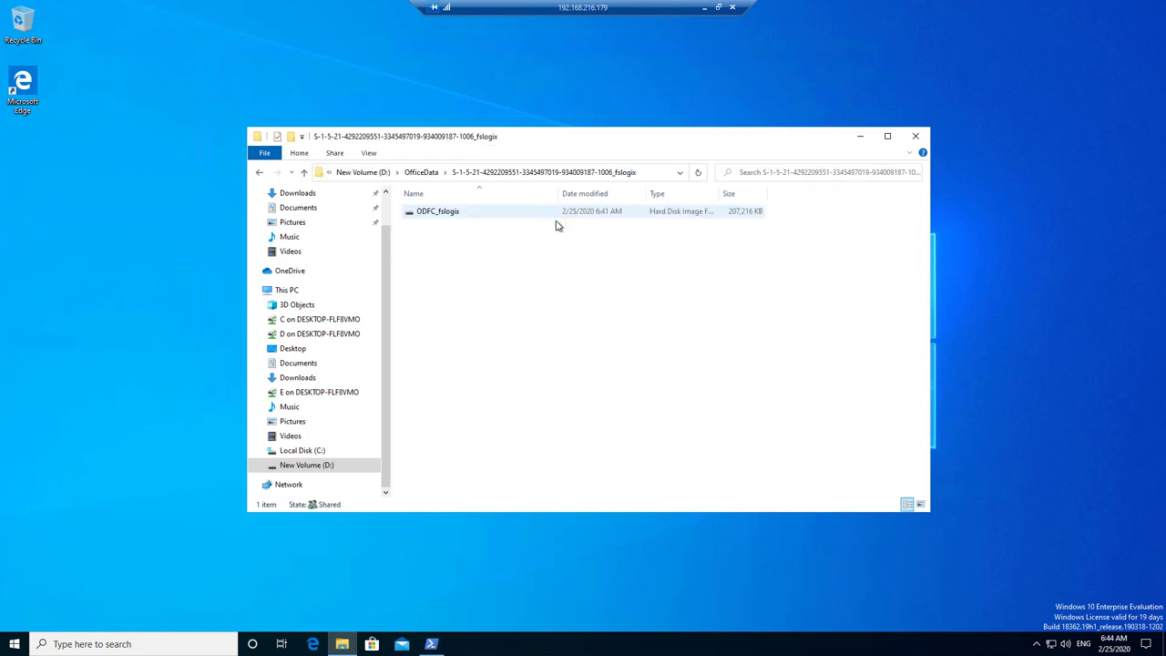
{"action": "left_click", "coordinate": [448, 217]}
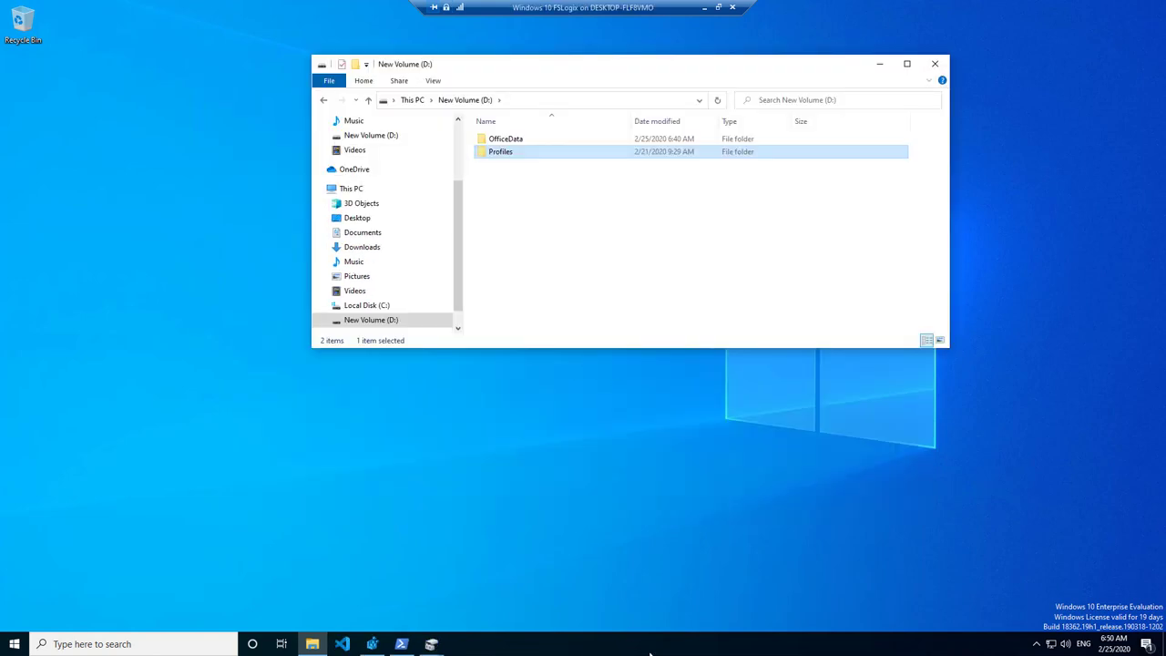
Switch to PowerShell and run the prepared Get-DiskImage command for Profile_fslogix.vhd in the user's D:\Profiles folder
{"action": "left_click", "coordinate": [402, 645]}
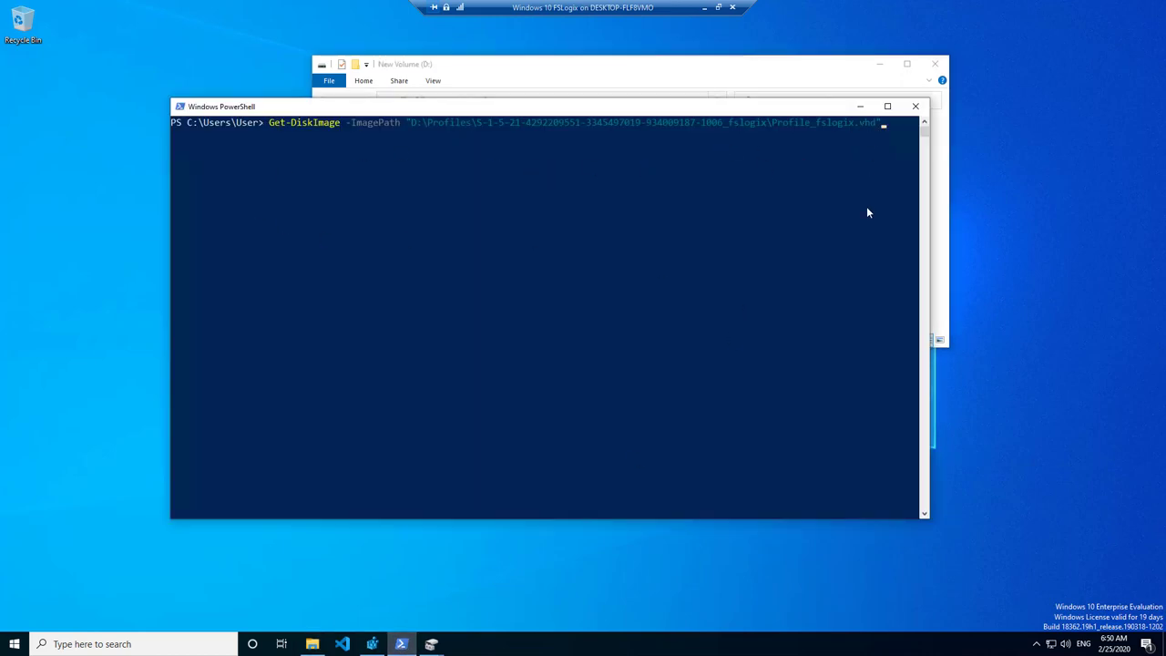
{"action": "key", "text": "Return"}
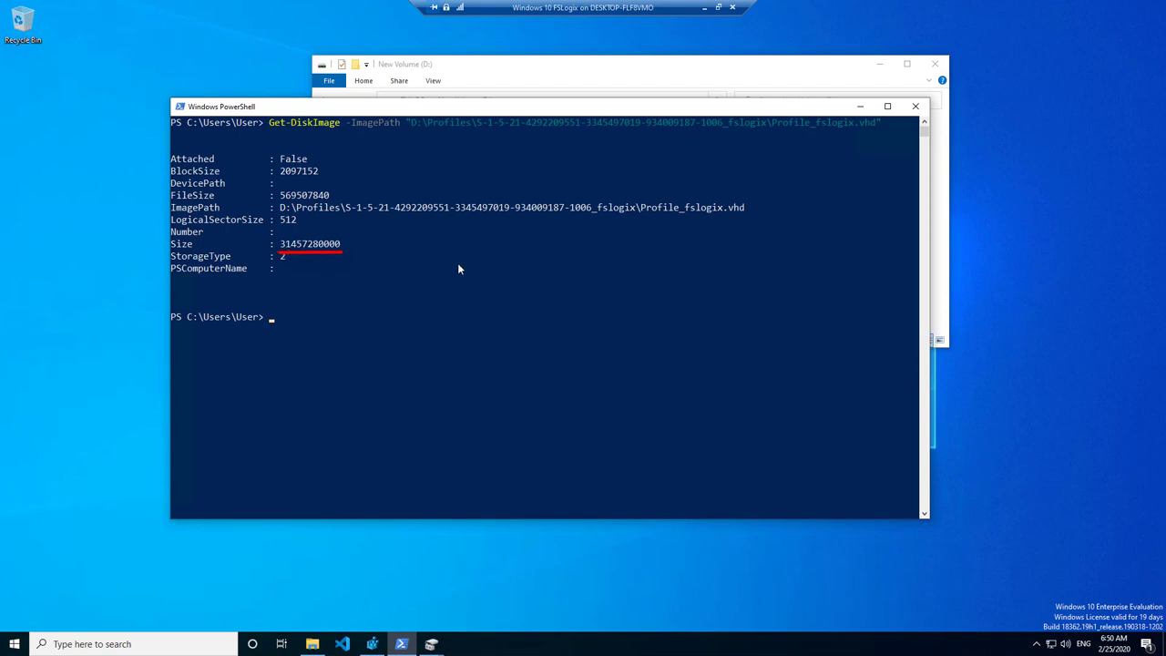
Store the Size of Profile_fslogix.vhd in $size using Get-DiskImage with Select-Object -ExpandProperty Size, and output the variable
{"action": "key", "text": "Up"}
{"action": "key", "text": "Escape"}
{"action": "type", "text": "$size = Get-DiskImage -ImagePath \"D:\\Profiles\\S-1-5-21-4292209551-3345497019-934009187-1006_fslogix\\Profile_fslogix.vhd\" | Select-Object -ExpandProperty Size"}
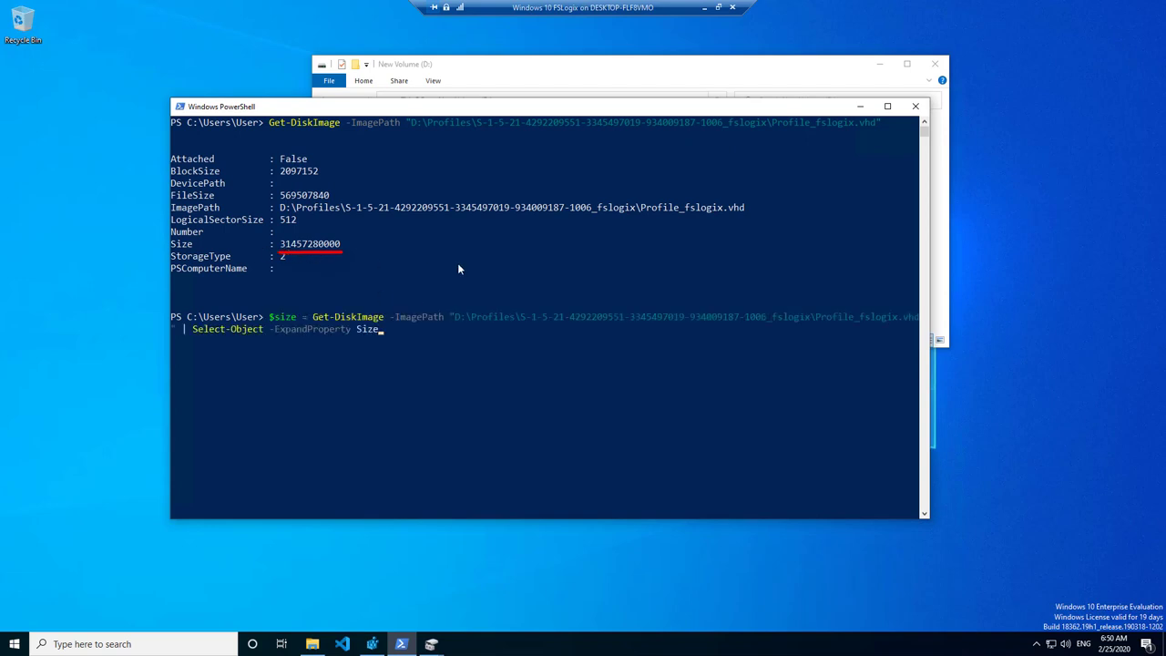
{"action": "key", "text": "Return"}
{"action": "type", "text": "$size"}
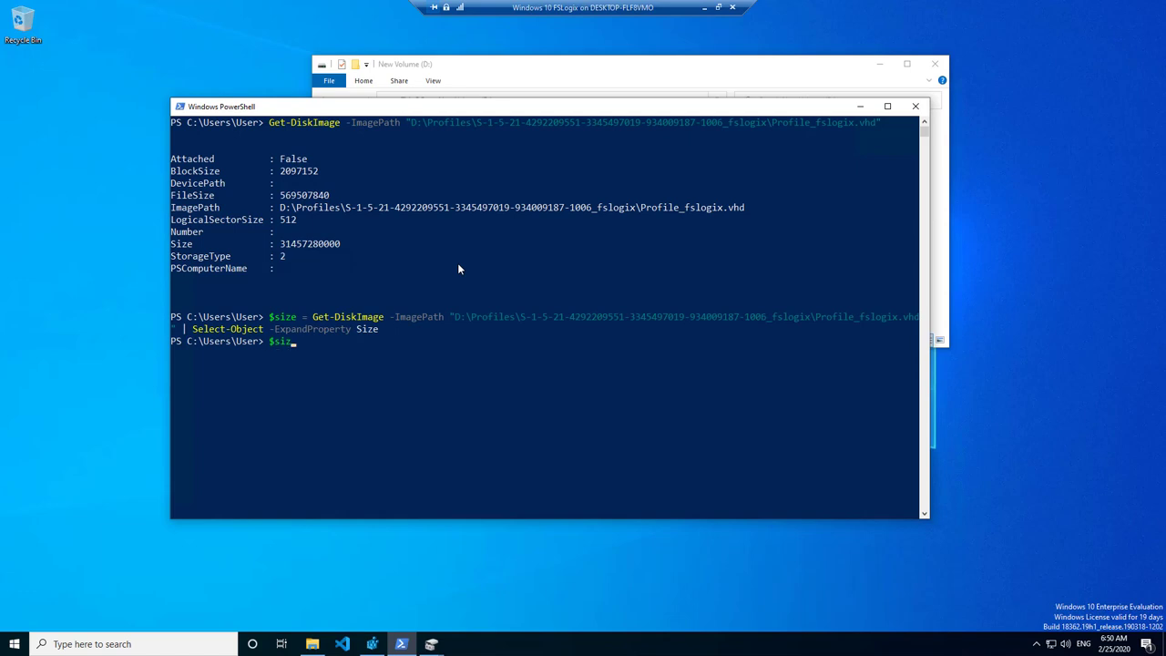
{"action": "key", "text": "Return"}
Output the $size variable and divide it by 1GB to express the profile disk image's size in gigabytes
{"action": "type", "text": "$size"}
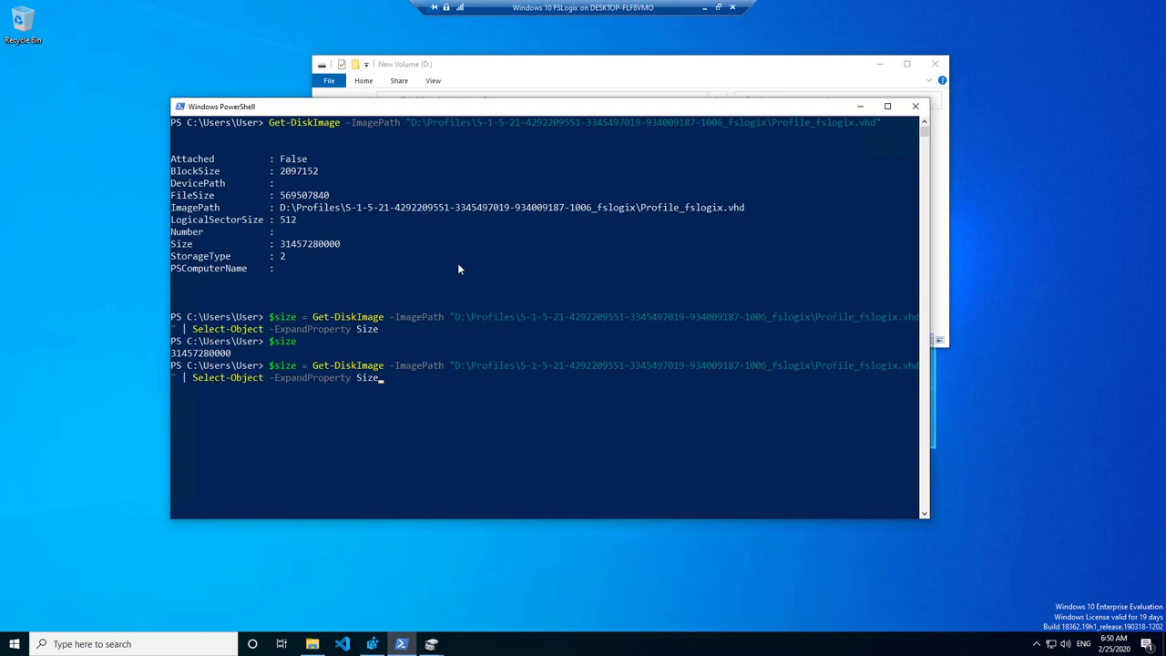
{"action": "key", "text": "Down"}
{"action": "type", "text": "/ 1"}
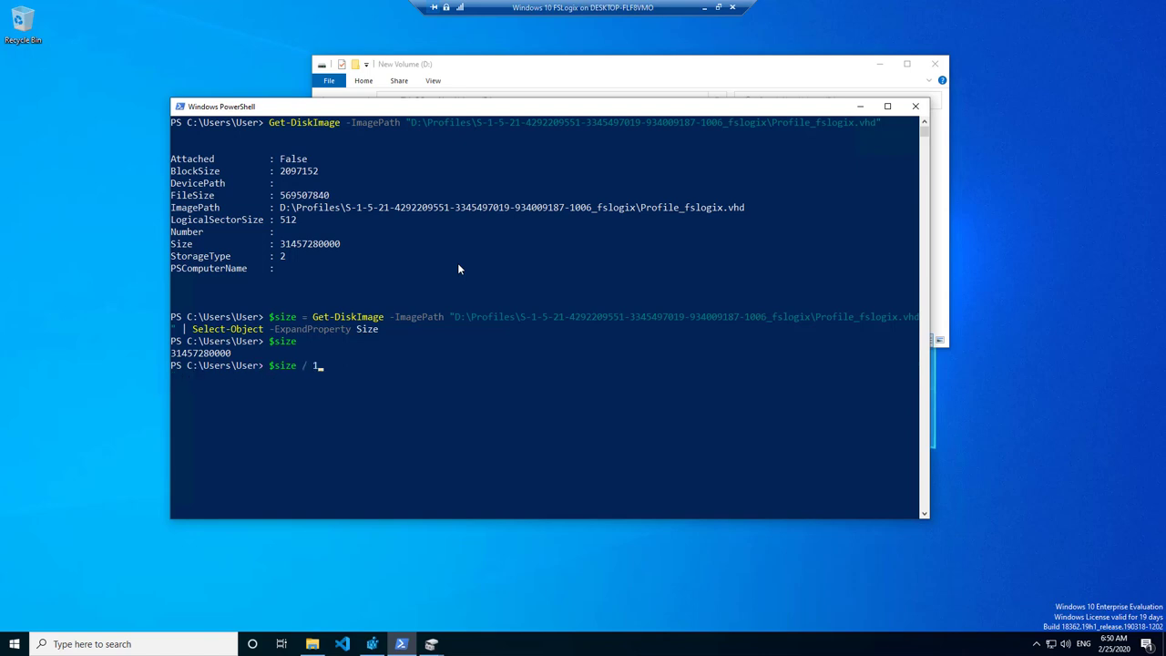
{"action": "type", "text": "000"}
{"action": "key", "text": "BackSpace"}
{"action": "key", "text": "BackSpace"}
{"action": "key", "text": "BackSpace"}
{"action": "type", "text": "GB"}
{"action": "key", "text": "Return"}
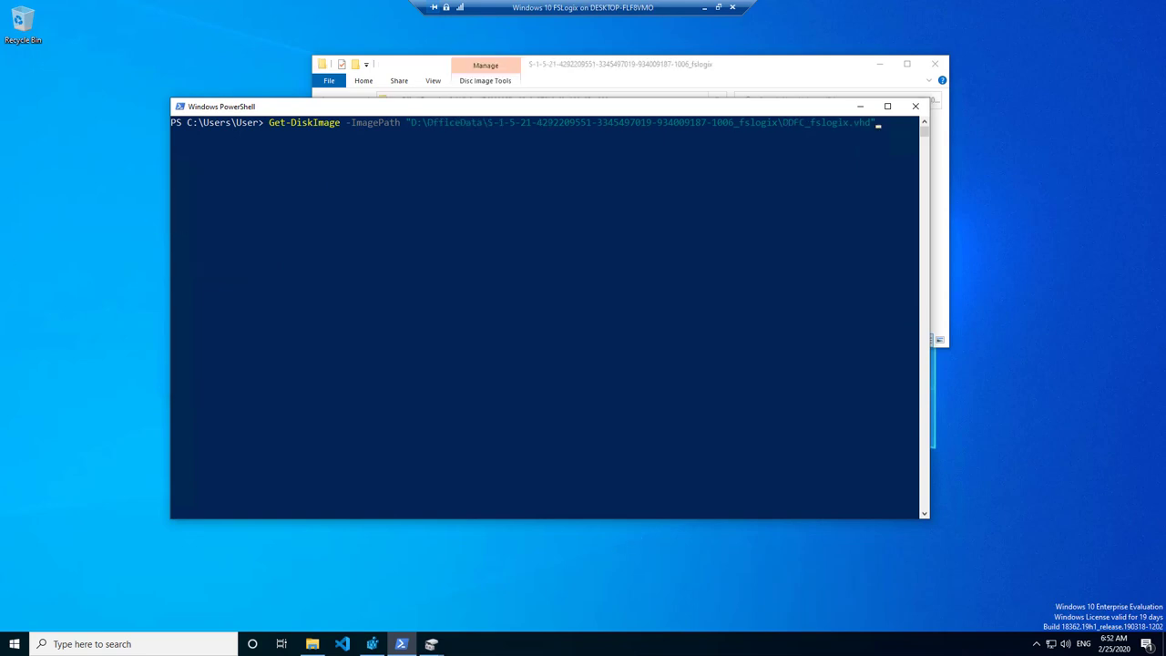
Run the prepared Get-DiskImage command for ODFC_fslogix.vhd and store that image's Size in $size using Select-Object -ExpandProperty Size
{"action": "left_click", "coordinate": [729, 326]}
{"action": "key", "text": "Return"}
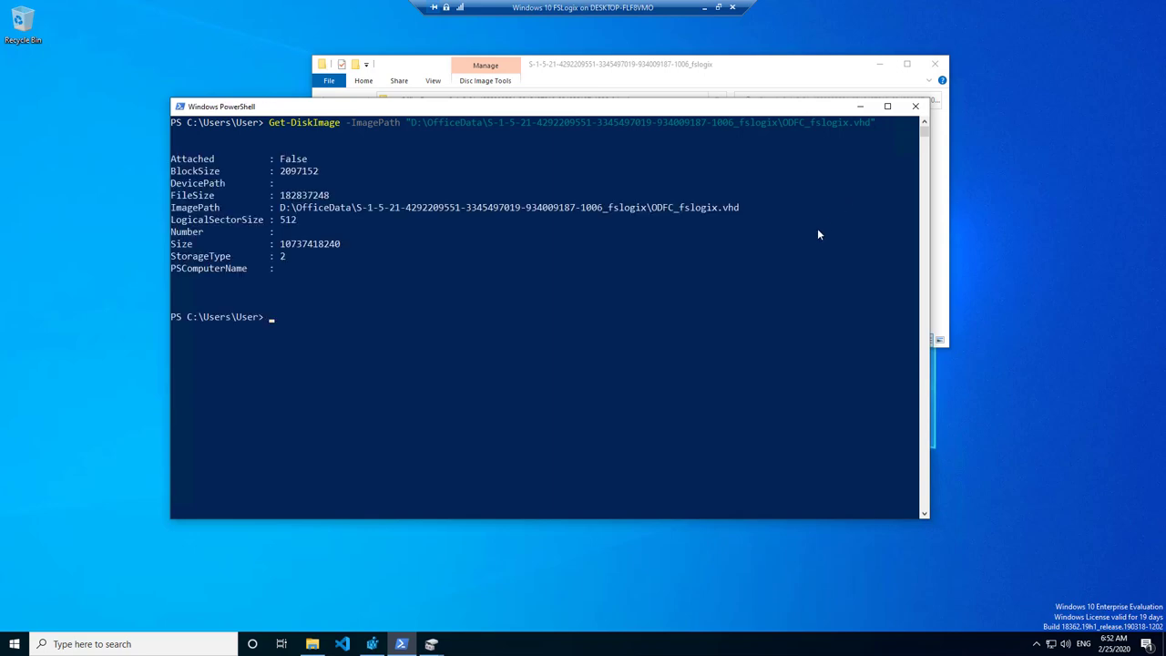
{"action": "key", "text": "Up"}
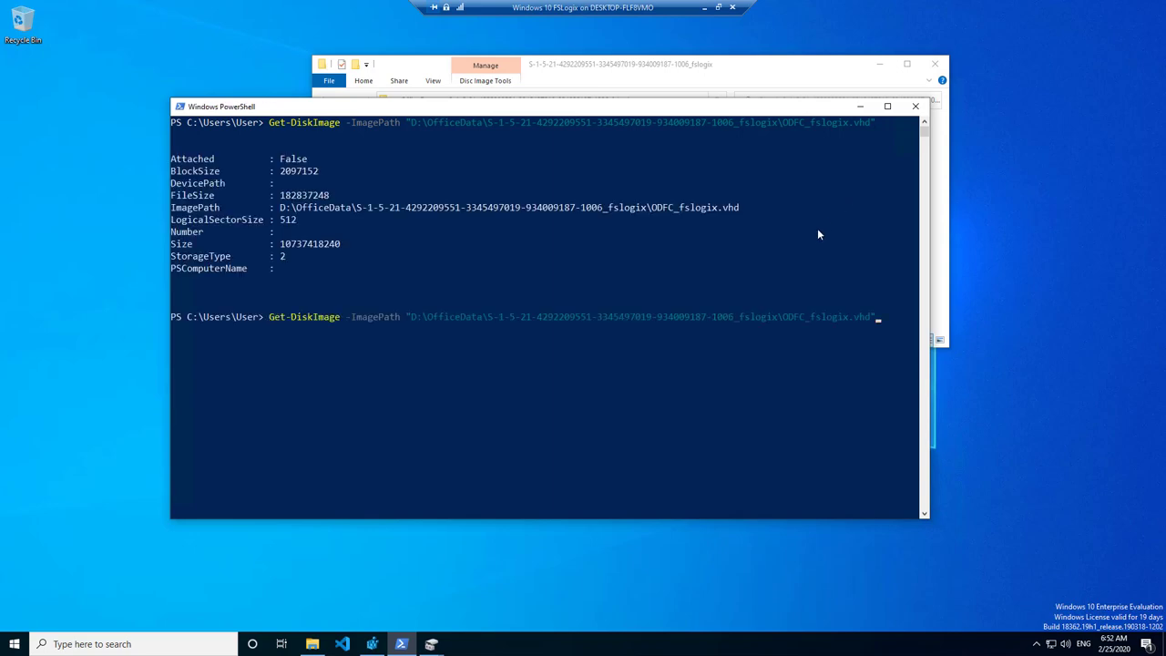
{"action": "key", "text": "Escape"}
{"action": "type", "text": "$size = Get-DiskImage -ImagePath \"D:\\OfficeData\\S-1-5-21-4292209551-3345497019-934009187-1006_fslogix\\ODFC_fslogix.vhd\" | Select-Object -ExpandProperty Size"}
{"action": "key", "text": "Return"}
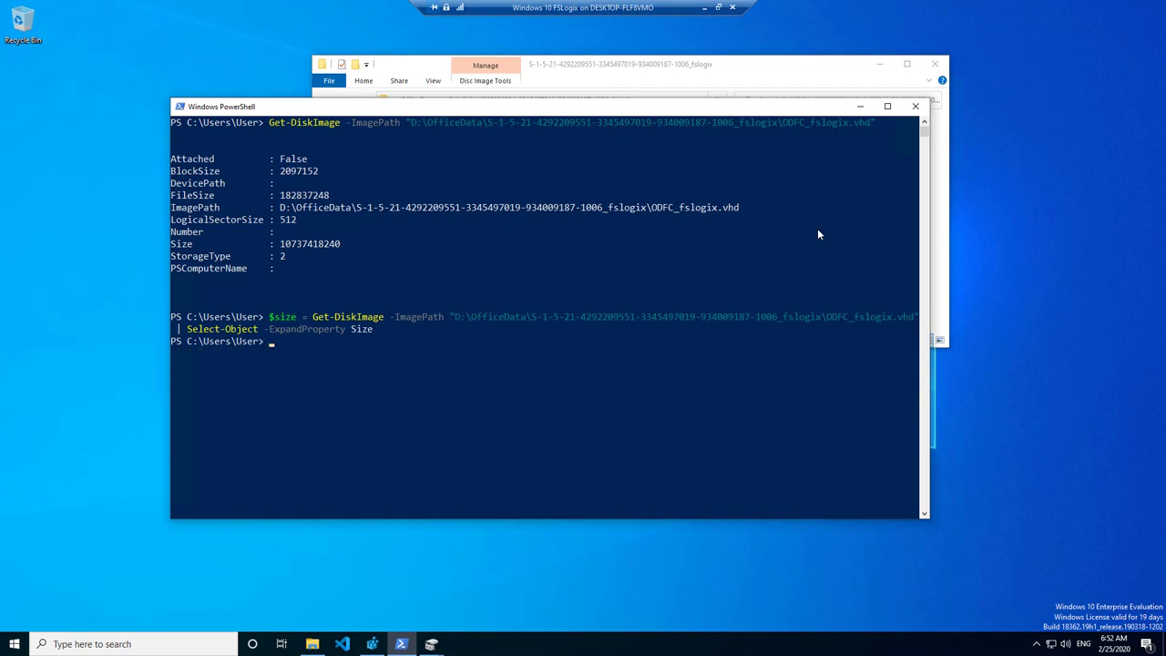
Divide $size by 1GB to express the Office container disk image's size in gigabytes
{"action": "key", "text": "Up"}
{"action": "key", "text": "Up"}
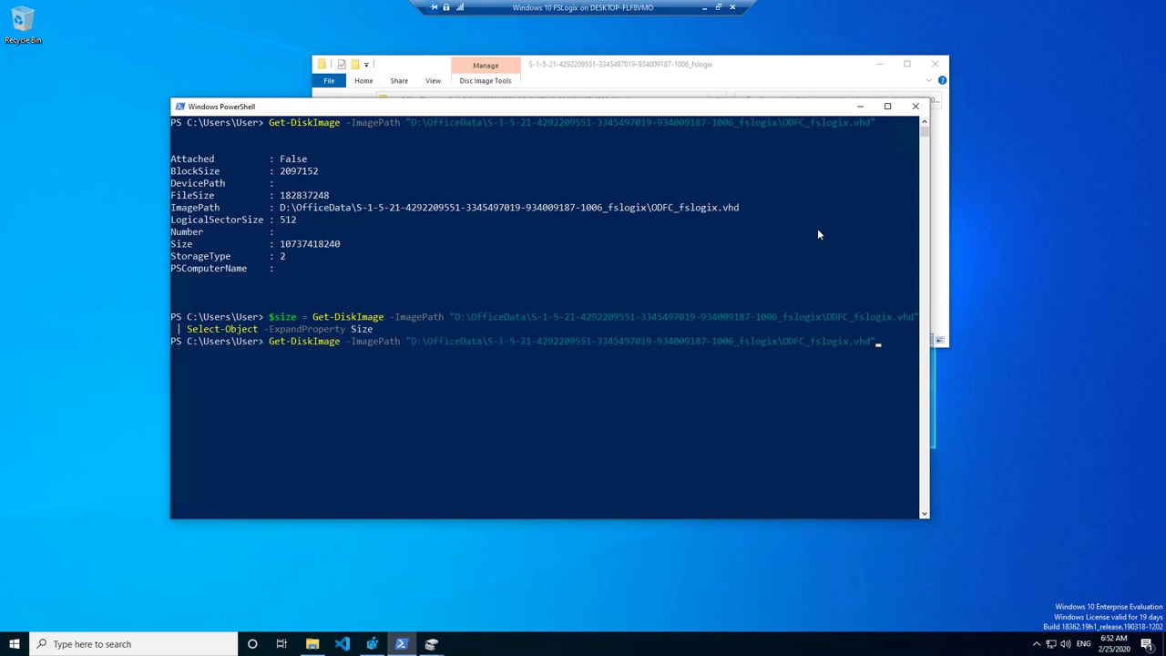
{"action": "key", "text": "Escape"}
{"action": "type", "text": "cls"}
{"action": "key", "text": "Escape"}
{"action": "type", "text": "$size / 1GB"}
{"action": "key", "text": "Return"}
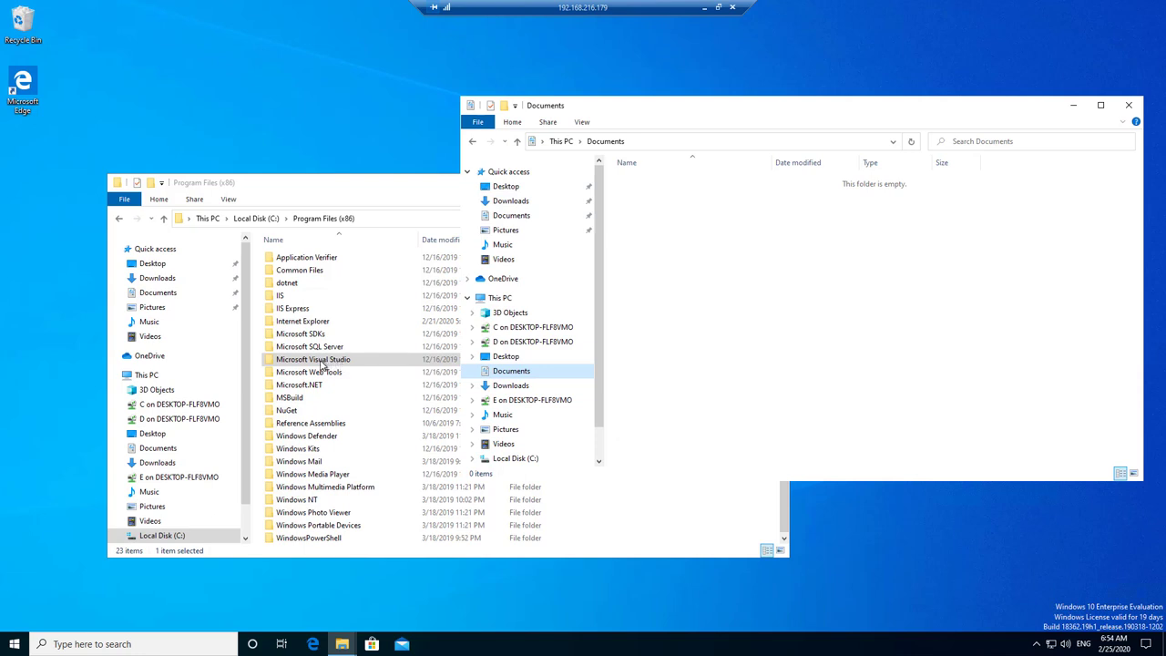
Copy the Microsoft Visual Studio folder from Program Files (x86) into the empty Documents folder
{"action": "left_click", "coordinate": [319, 364]}
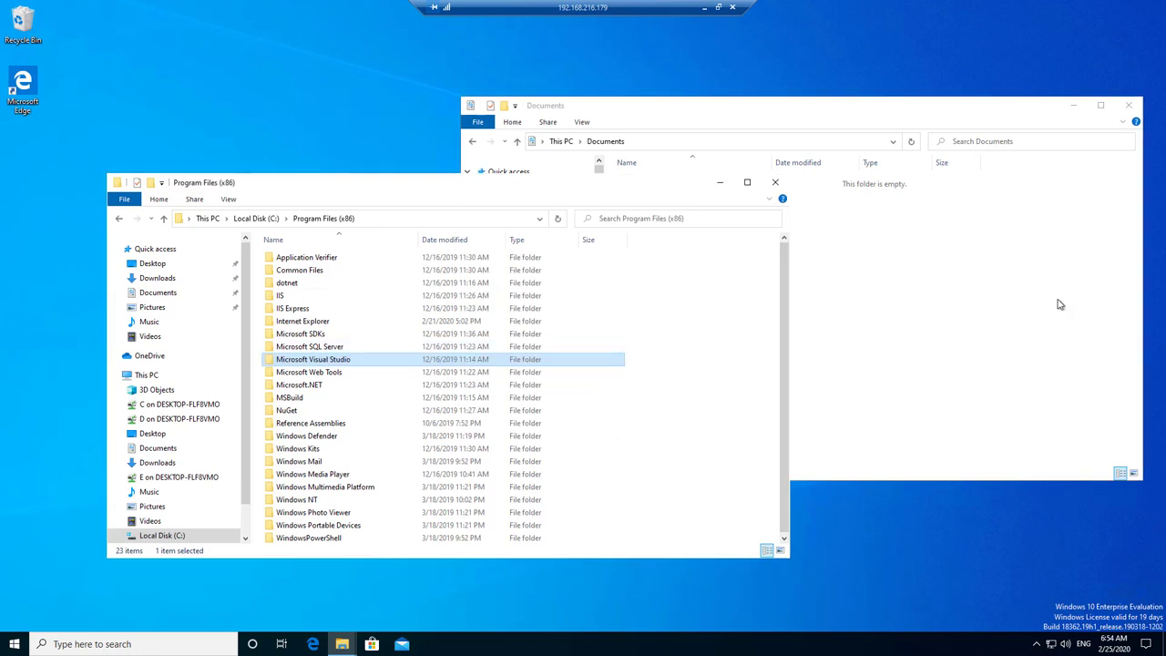
{"action": "right_click", "coordinate": [323, 360]}
{"action": "left_click", "coordinate": [874, 359]}
{"action": "left_click", "coordinate": [952, 328]}
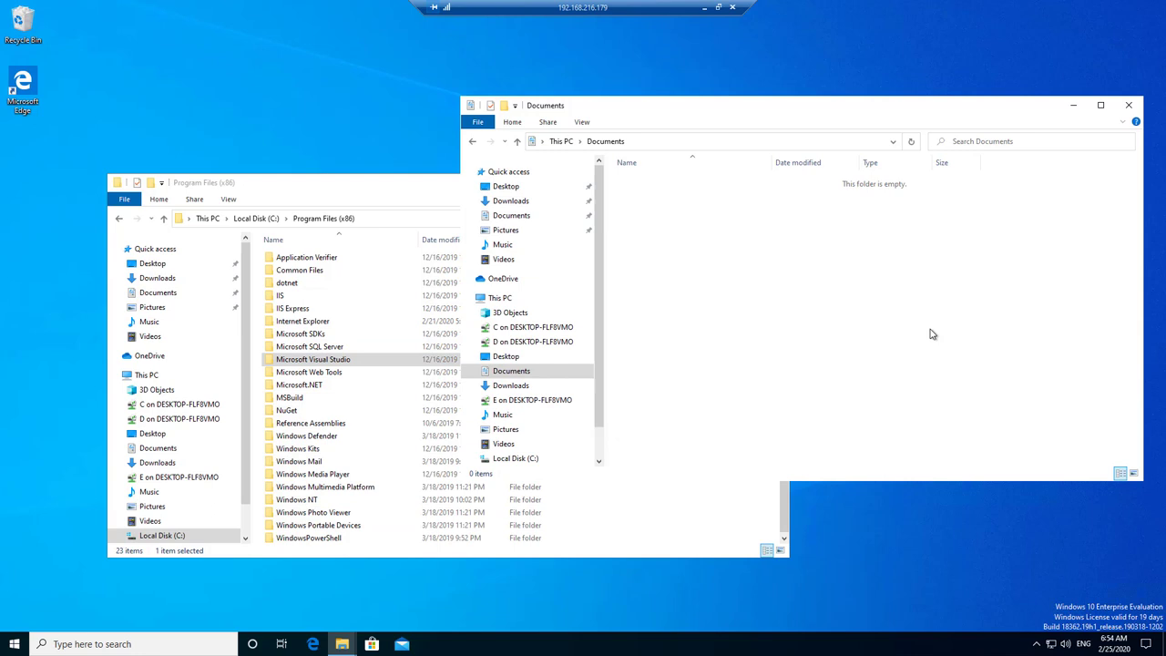
{"action": "key", "text": "ctrl+v"}
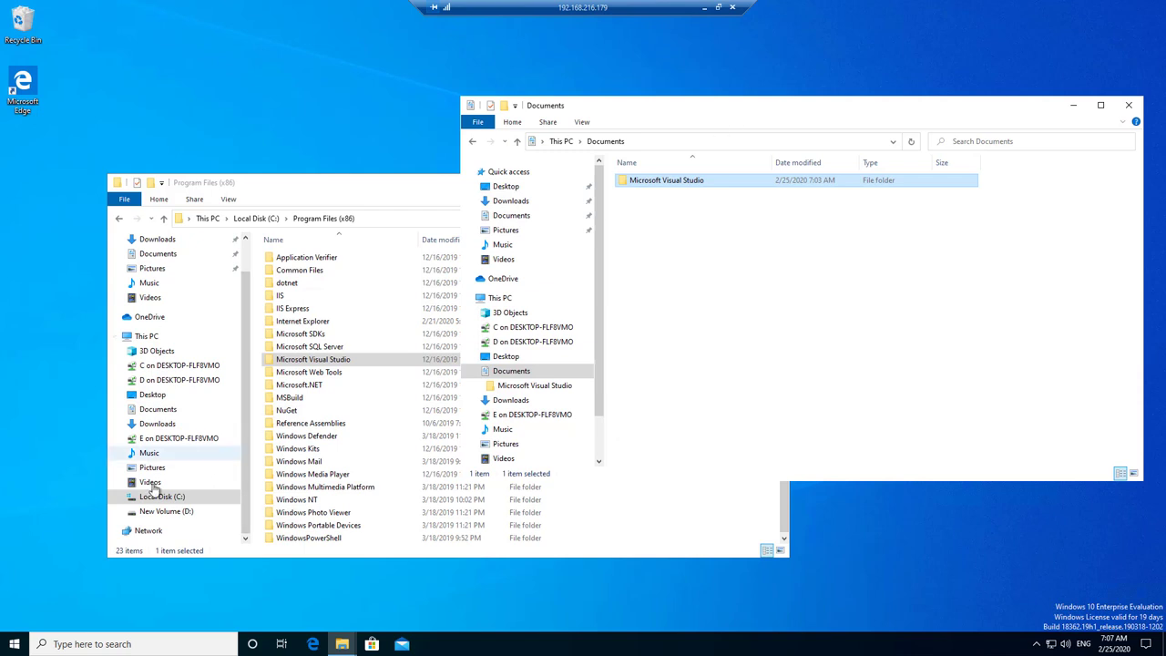
Open the fslogix user's folder under D:\Profiles and examine the size properties of the Profile_fslogix disk image
{"action": "left_click", "coordinate": [186, 513]}
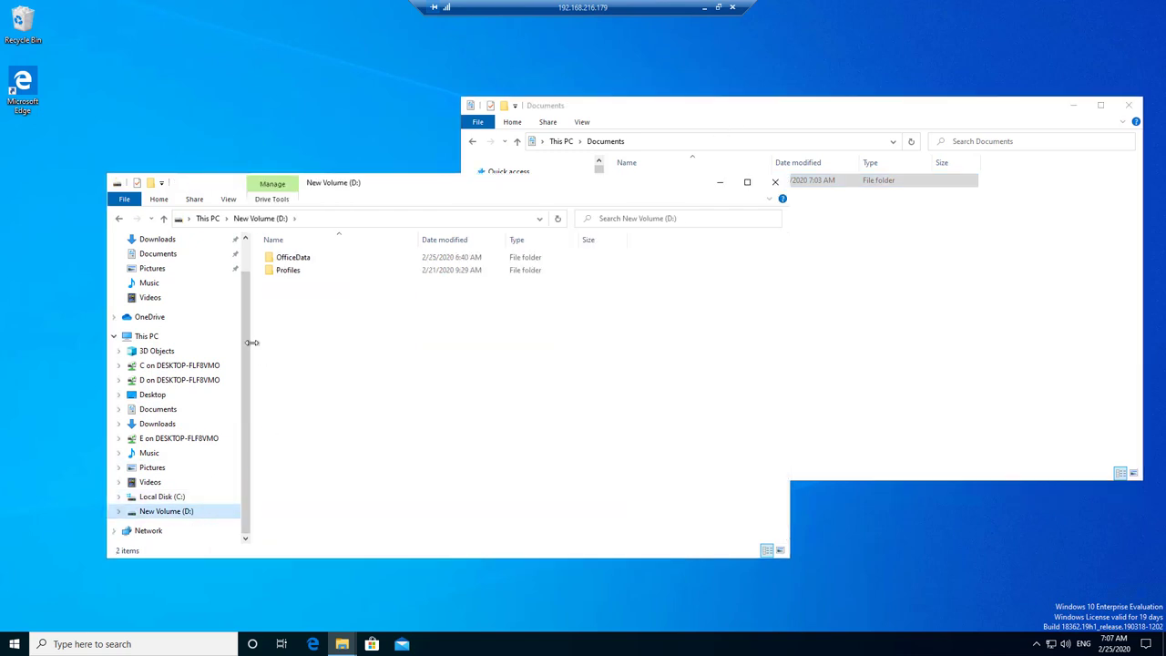
{"action": "double_click", "coordinate": [290, 270]}
{"action": "double_click", "coordinate": [297, 260]}
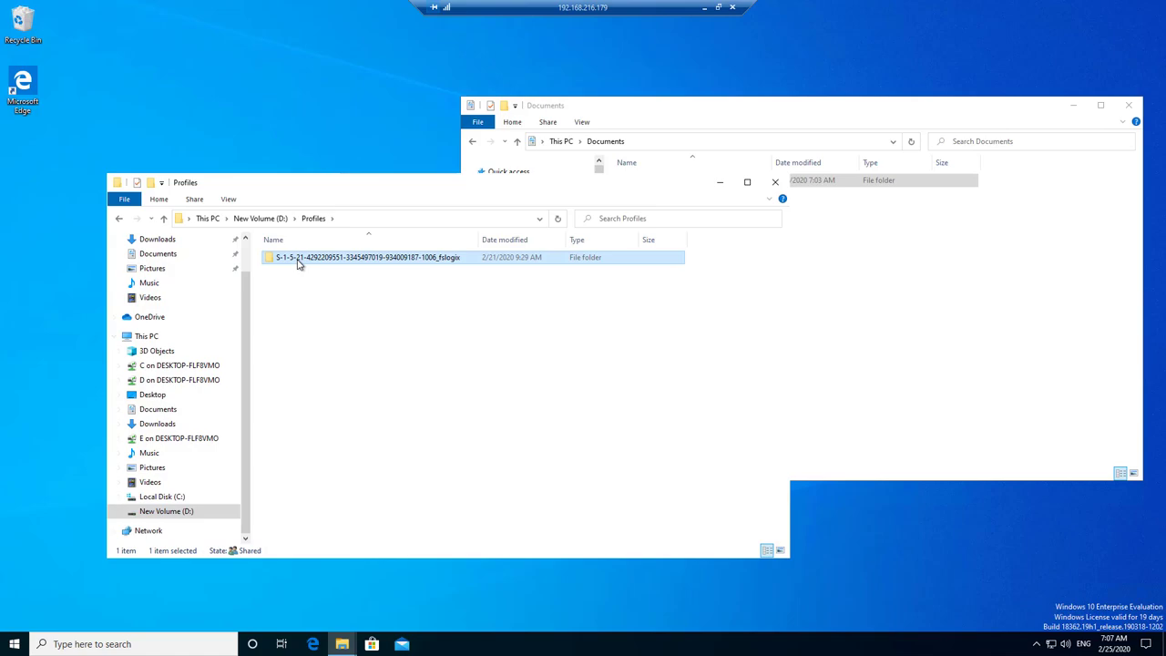
{"action": "right_click", "coordinate": [299, 262]}
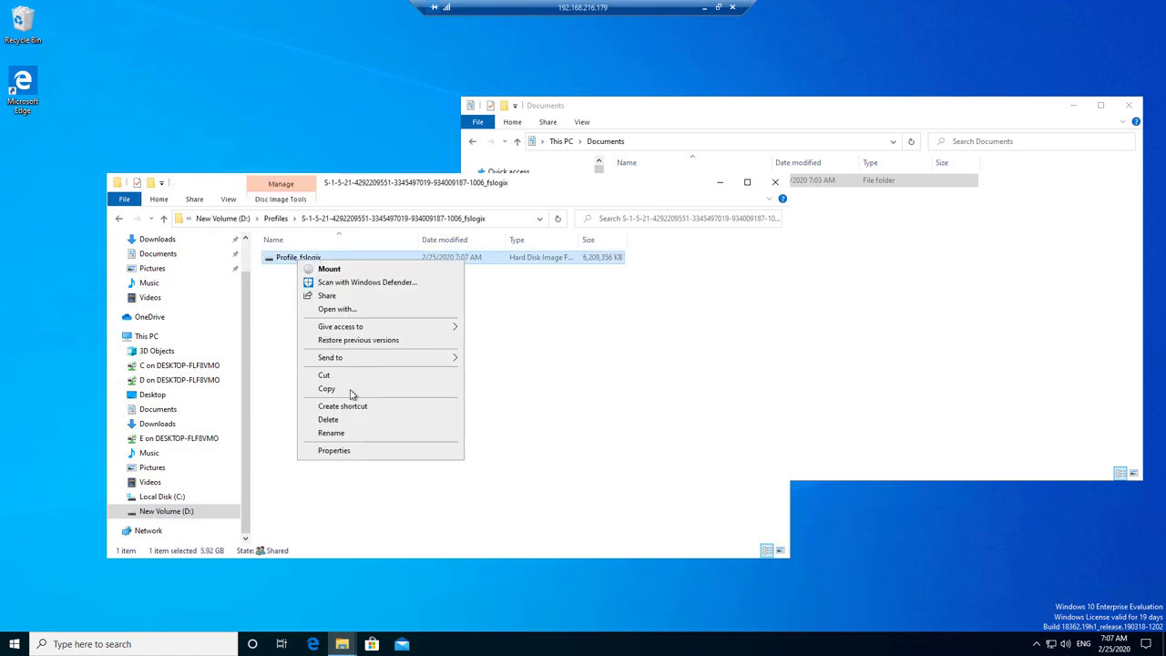
{"action": "left_click", "coordinate": [364, 449]}
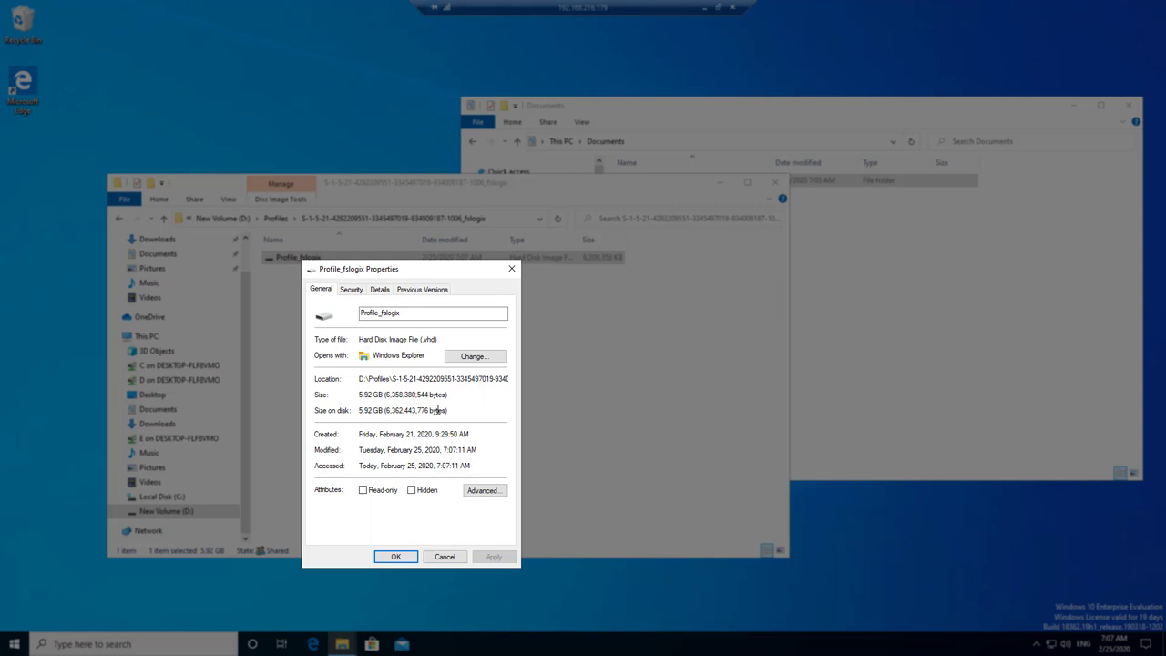
{"action": "left_click", "coordinate": [452, 556]}
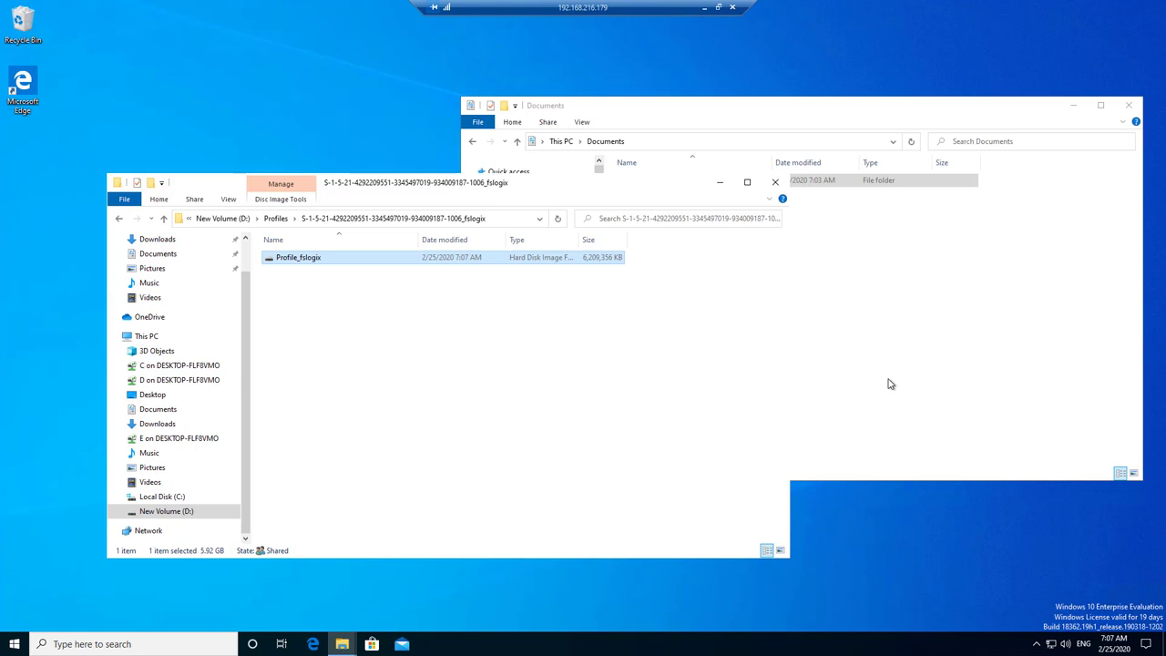
Delete the copied Microsoft Visual Studio folder from Documents
{"action": "left_click", "coordinate": [886, 379]}
{"action": "left_click", "coordinate": [670, 180]}
{"action": "right_click", "coordinate": [669, 181]}
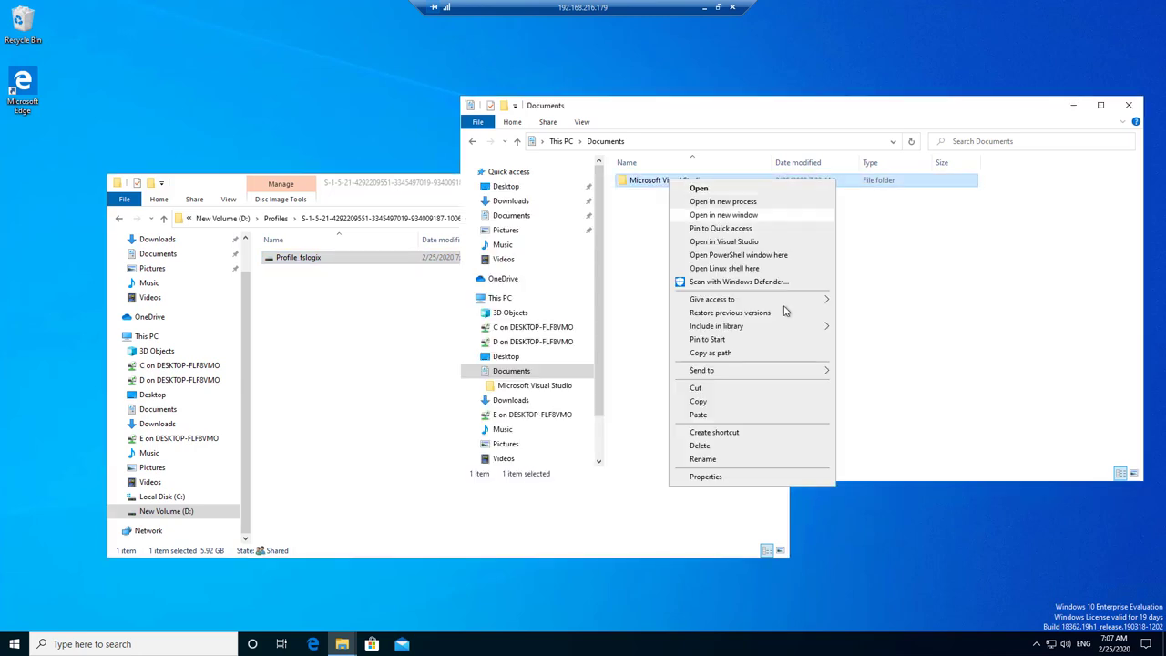
{"action": "left_click", "coordinate": [720, 445]}
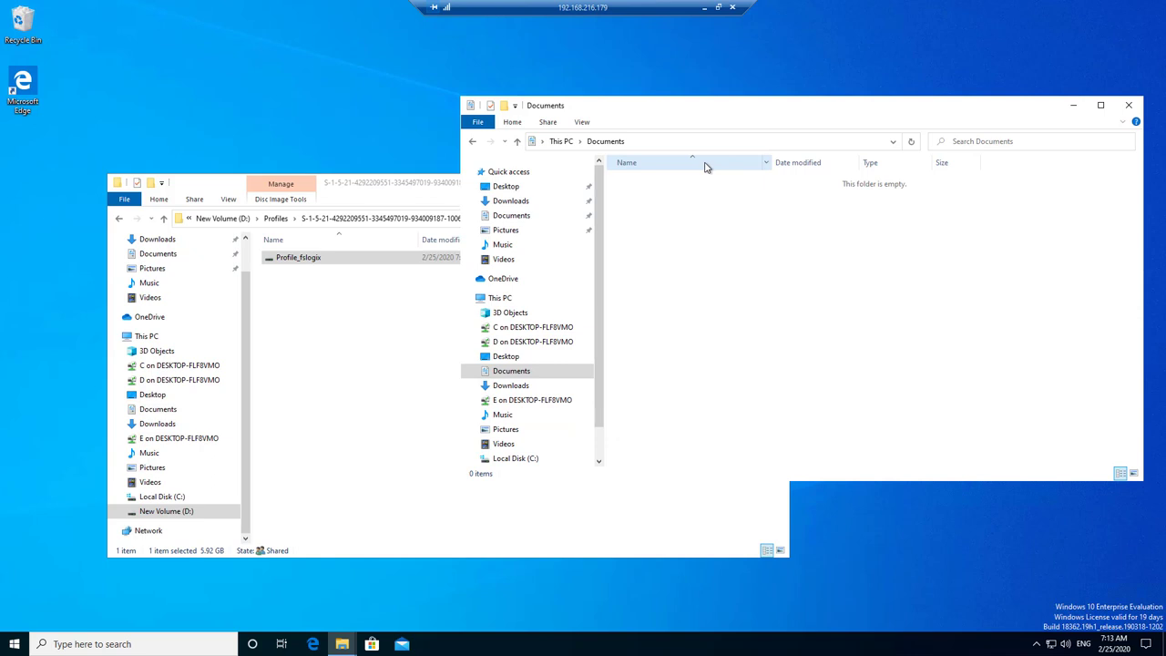
Examine the size in the properties of the fslogix user's profile folder on the D: volume
{"action": "left_click", "coordinate": [381, 368]}
{"action": "right_click", "coordinate": [324, 266]}
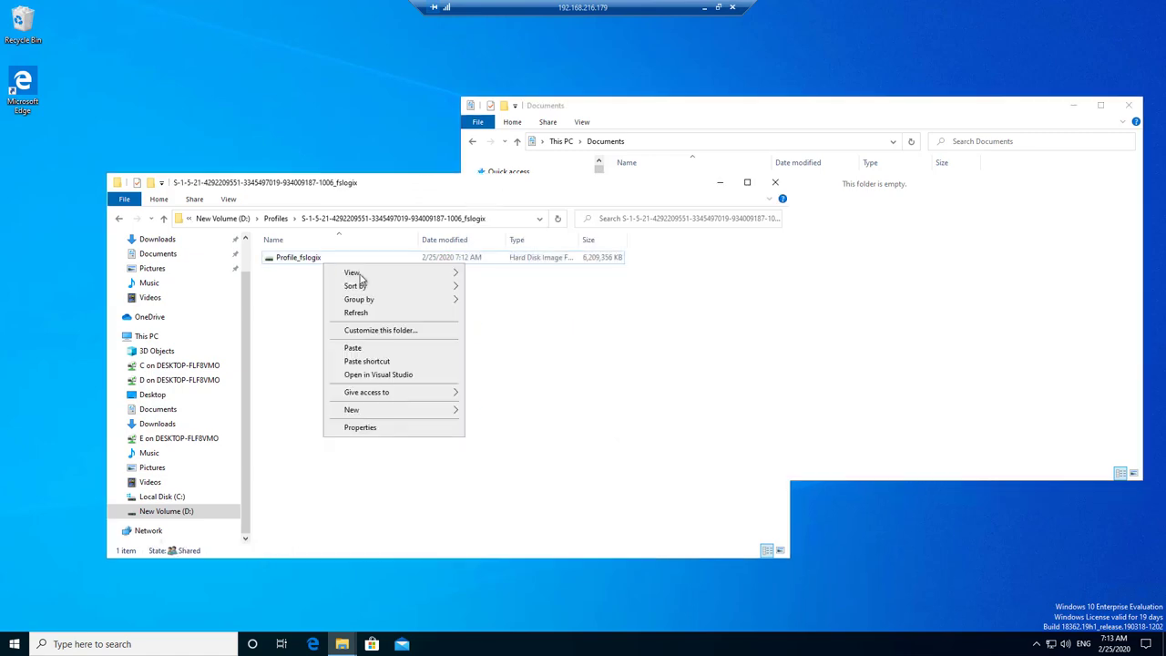
{"action": "left_click", "coordinate": [379, 429]}
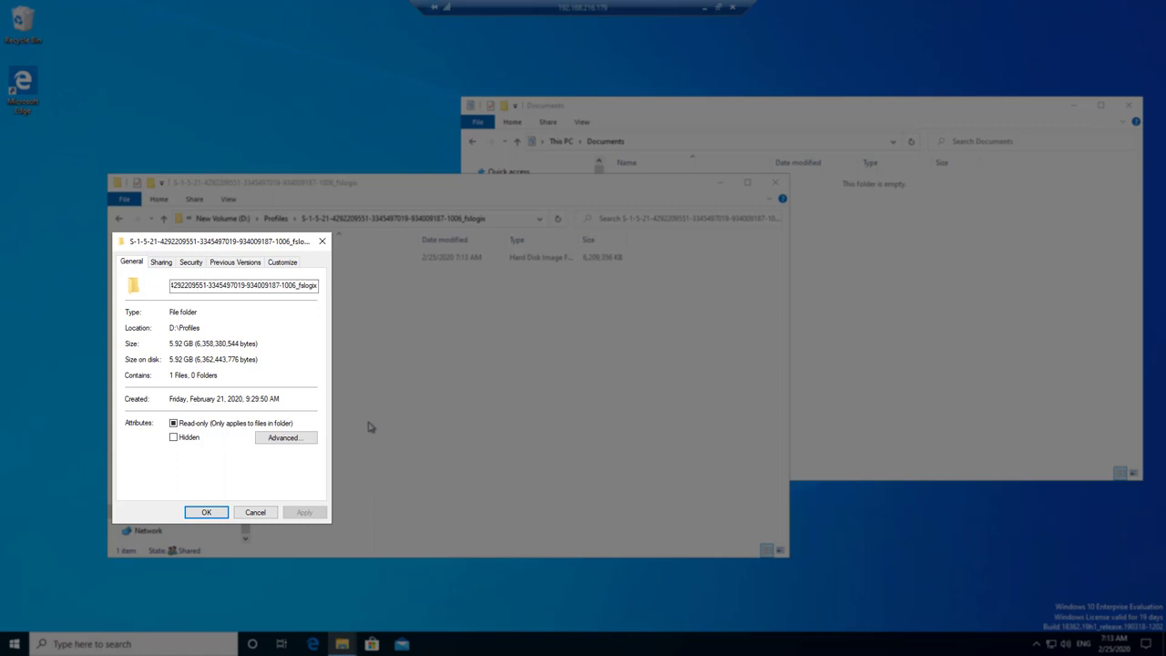
{"action": "left_click", "coordinate": [255, 512]}
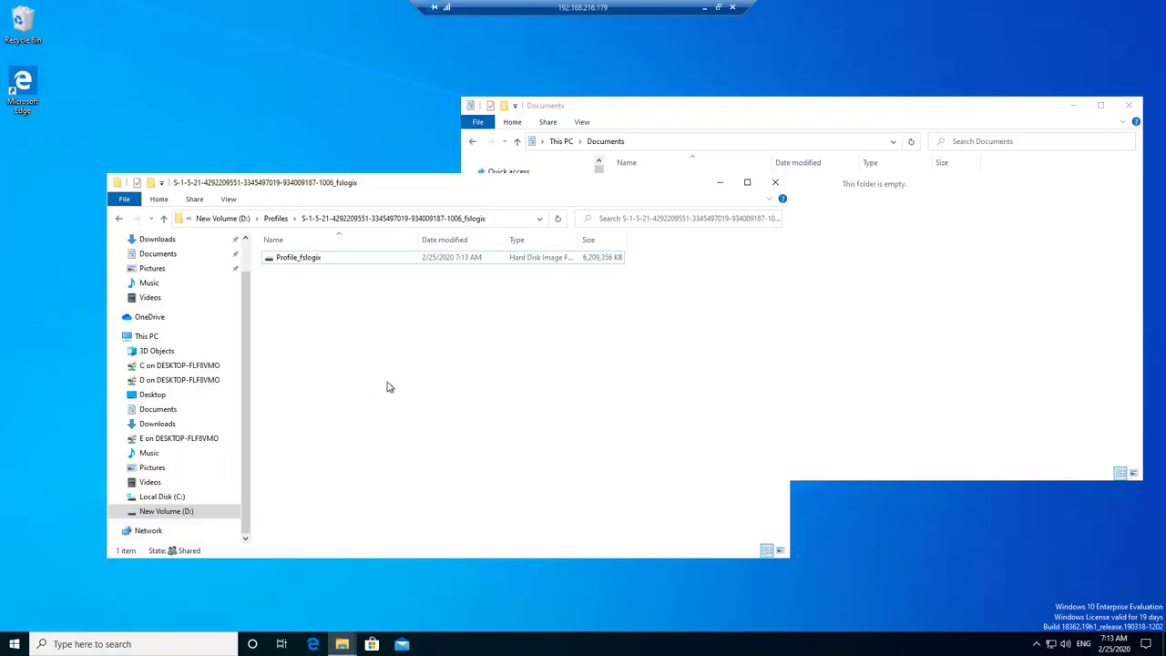
Copy the Microsoft Visual Studio folder from C:\Program Files (x86) into Documents again
{"action": "left_click", "coordinate": [158, 498]}
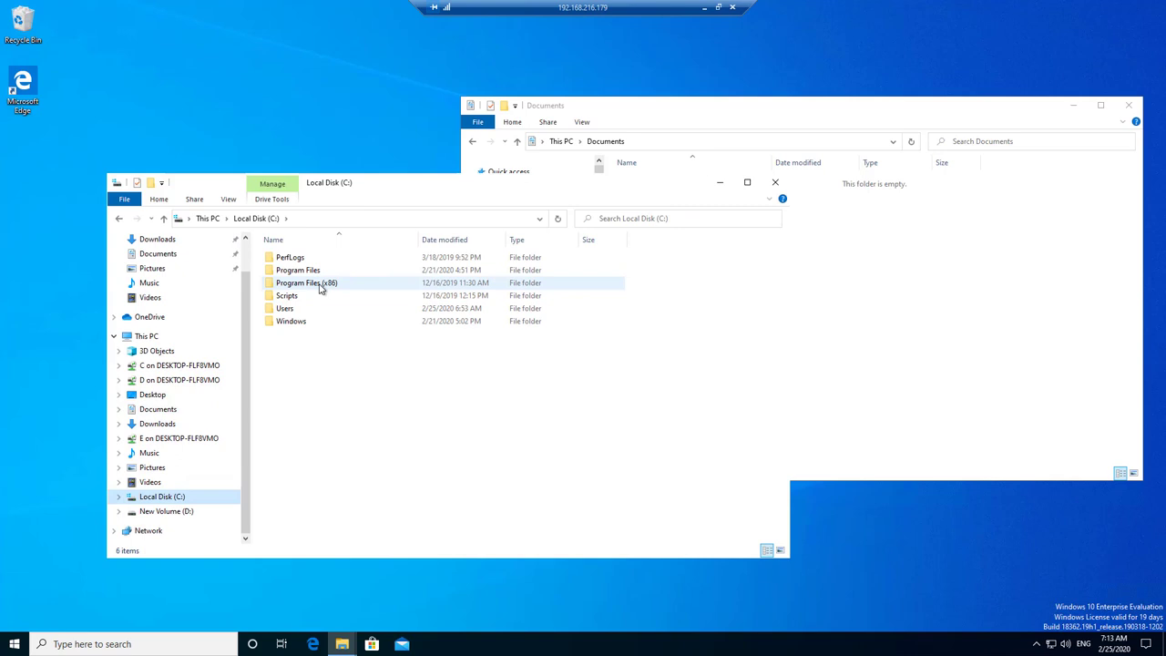
{"action": "double_click", "coordinate": [307, 285]}
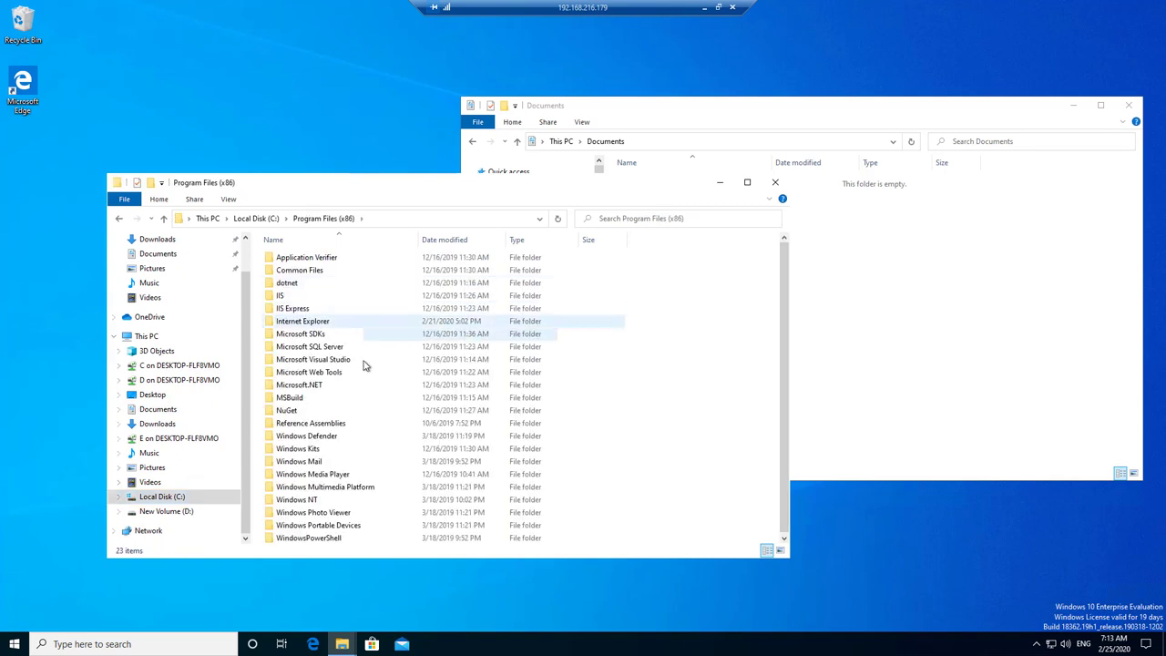
{"action": "right_click", "coordinate": [330, 359]}
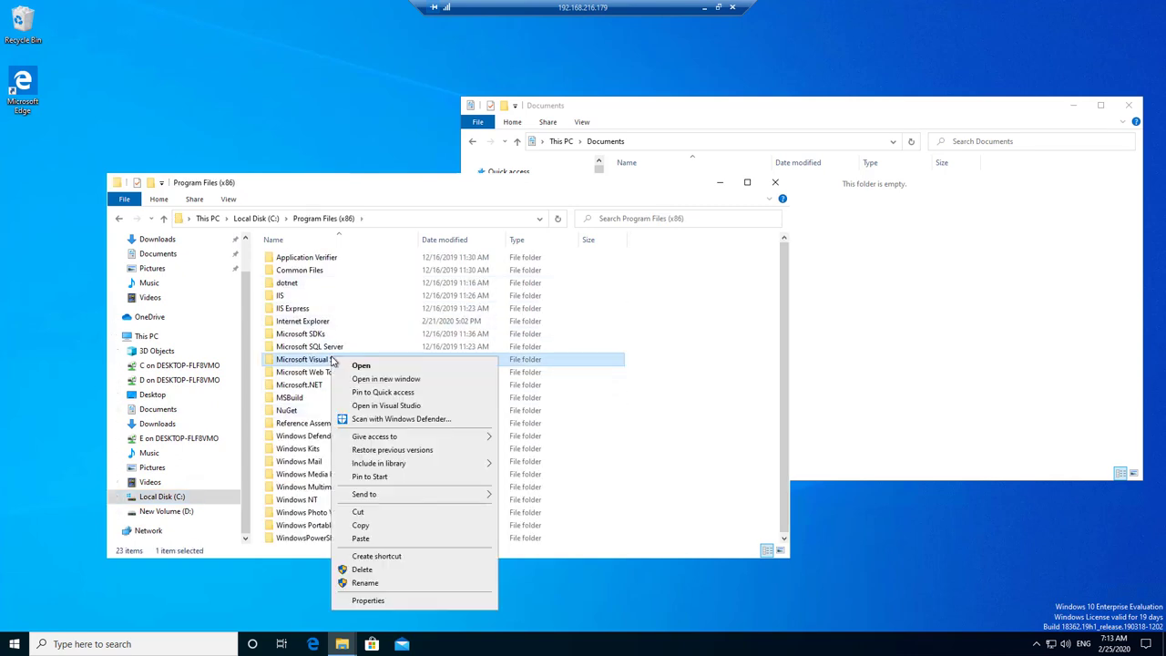
{"action": "left_click", "coordinate": [382, 526]}
{"action": "left_click", "coordinate": [770, 286]}
{"action": "right_click", "coordinate": [780, 284]}
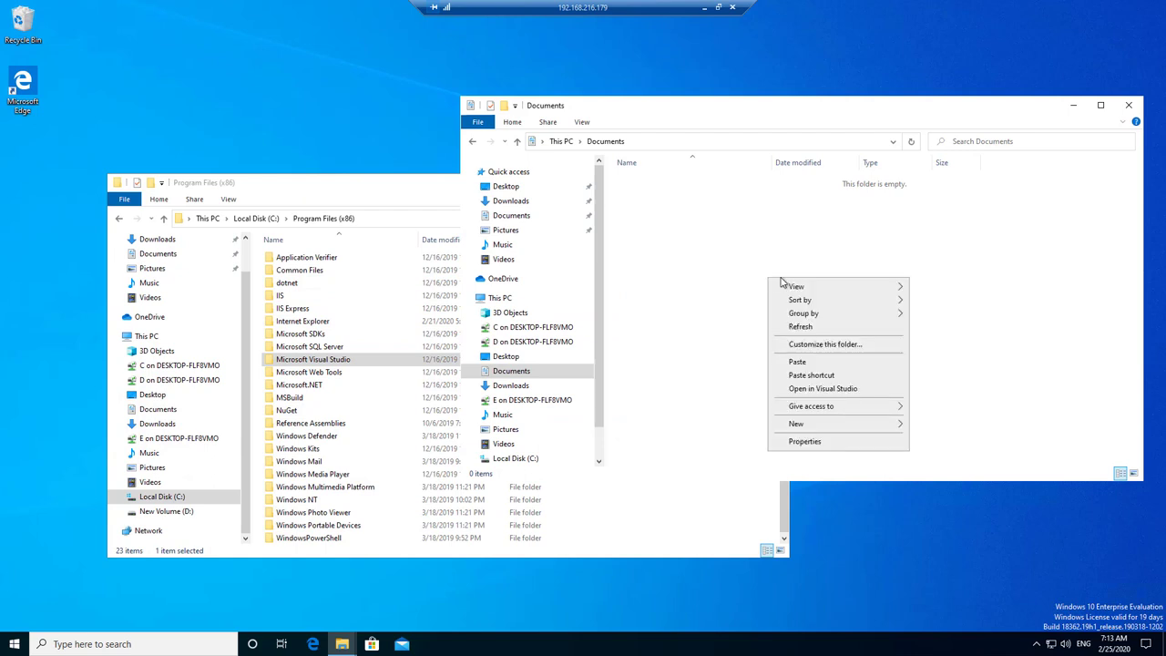
{"action": "left_click", "coordinate": [829, 361]}
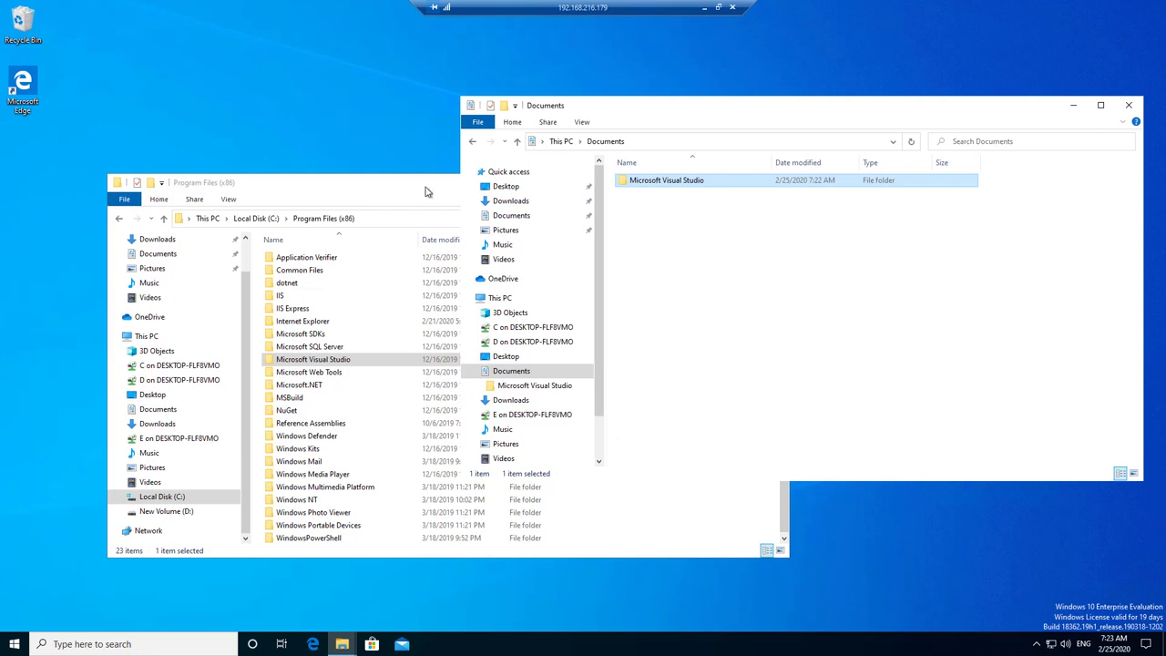
Return to the fslogix user's folder in D:\Profiles and open the properties of the Profile_fslogix disk image
{"action": "left_click", "coordinate": [191, 510]}
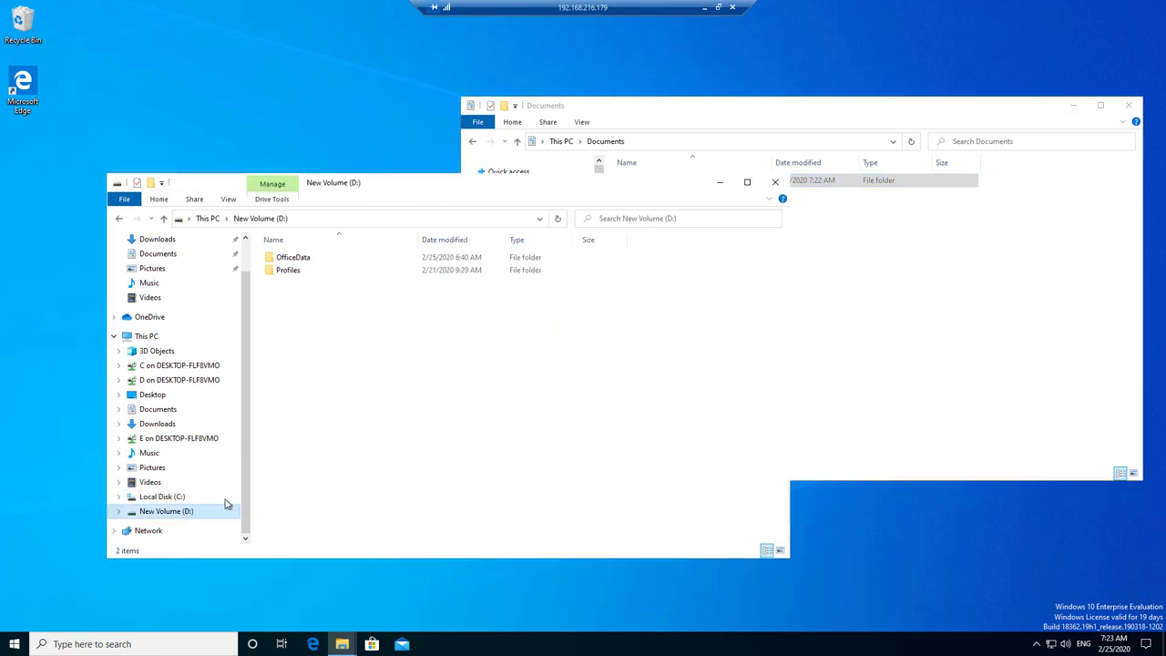
{"action": "double_click", "coordinate": [290, 269]}
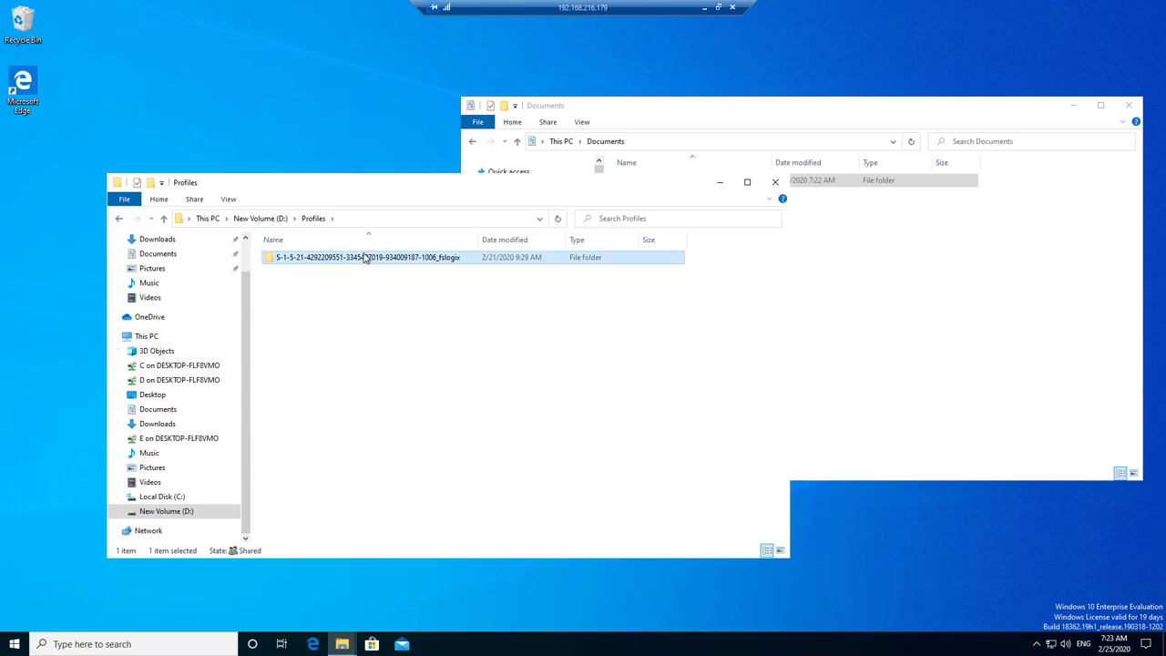
{"action": "double_click", "coordinate": [333, 258]}
{"action": "left_click", "coordinate": [318, 260]}
{"action": "right_click", "coordinate": [318, 260]}
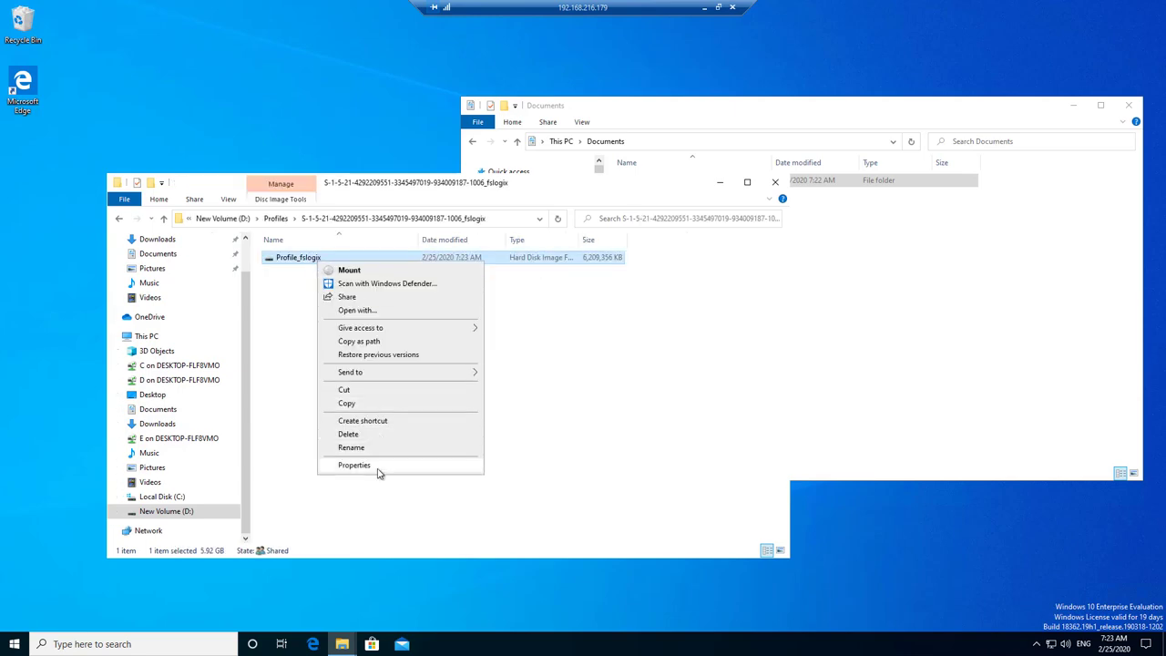
{"action": "left_click", "coordinate": [373, 467]}
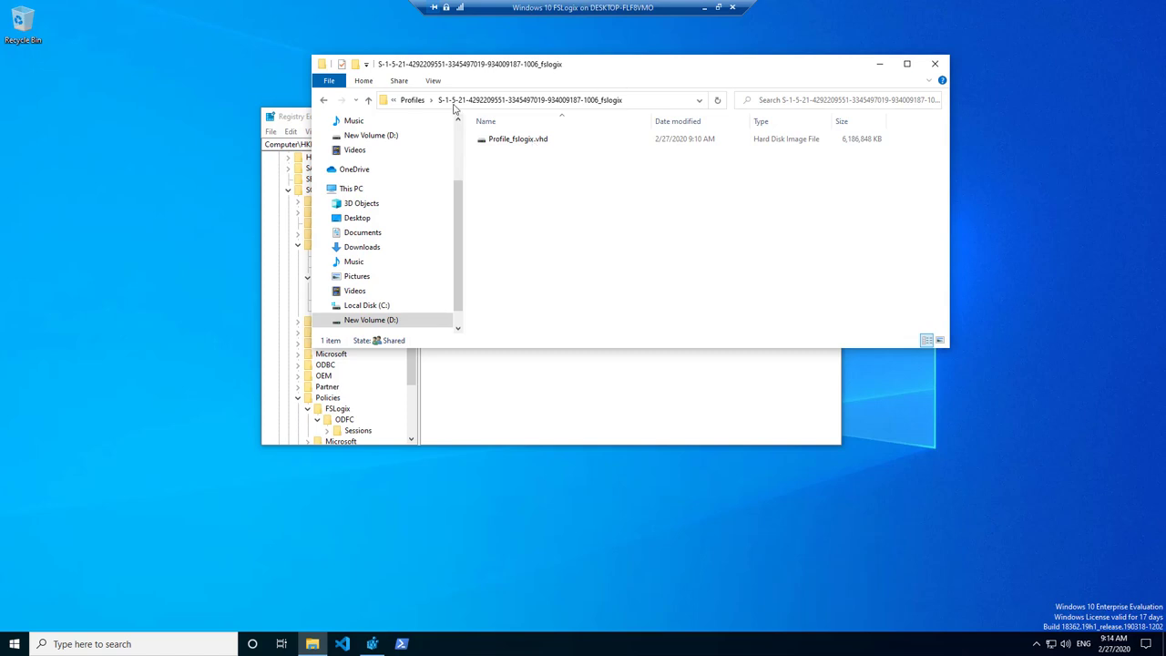
Permanently delete the fslogix user's container folder from D:\Profiles
{"action": "left_click", "coordinate": [412, 100]}
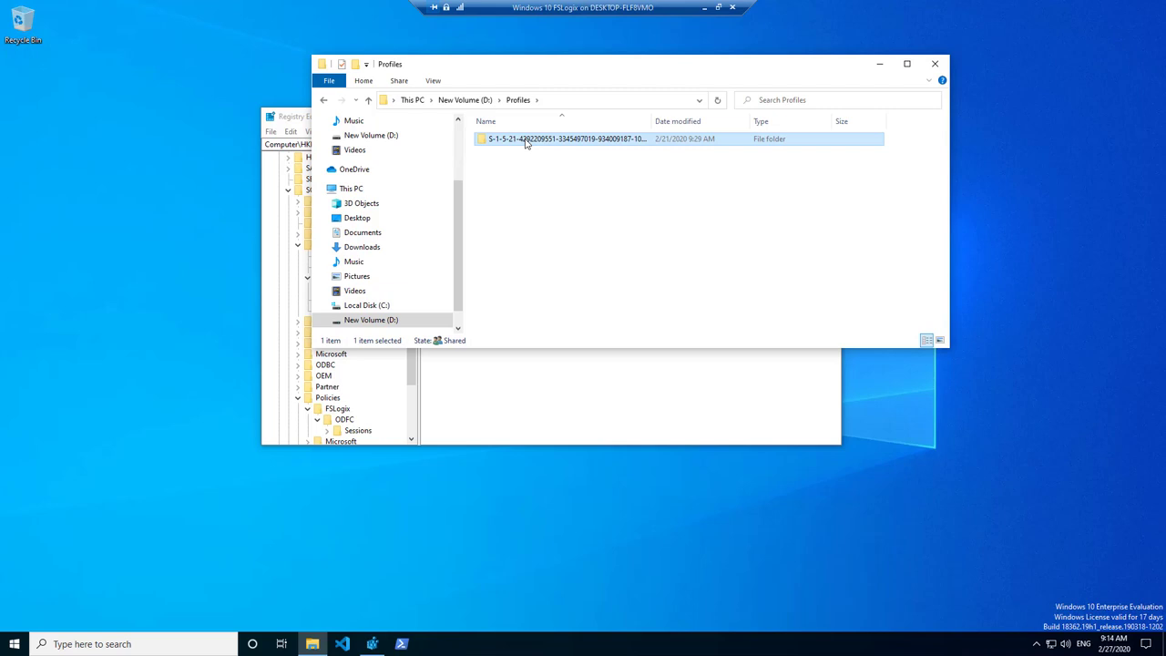
{"action": "right_click", "coordinate": [525, 140]}
{"action": "left_click", "coordinate": [588, 341]}
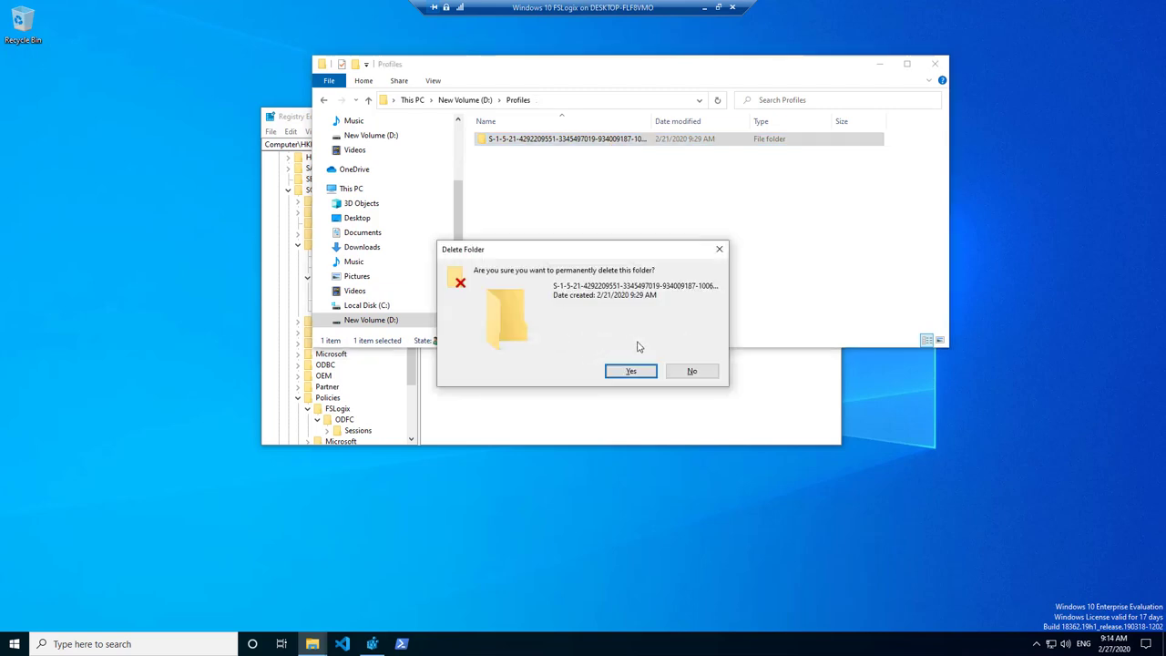
{"action": "left_click", "coordinate": [633, 370]}
Delete the fslogix user's container folder from D:\OfficeData
{"action": "left_click", "coordinate": [467, 101]}
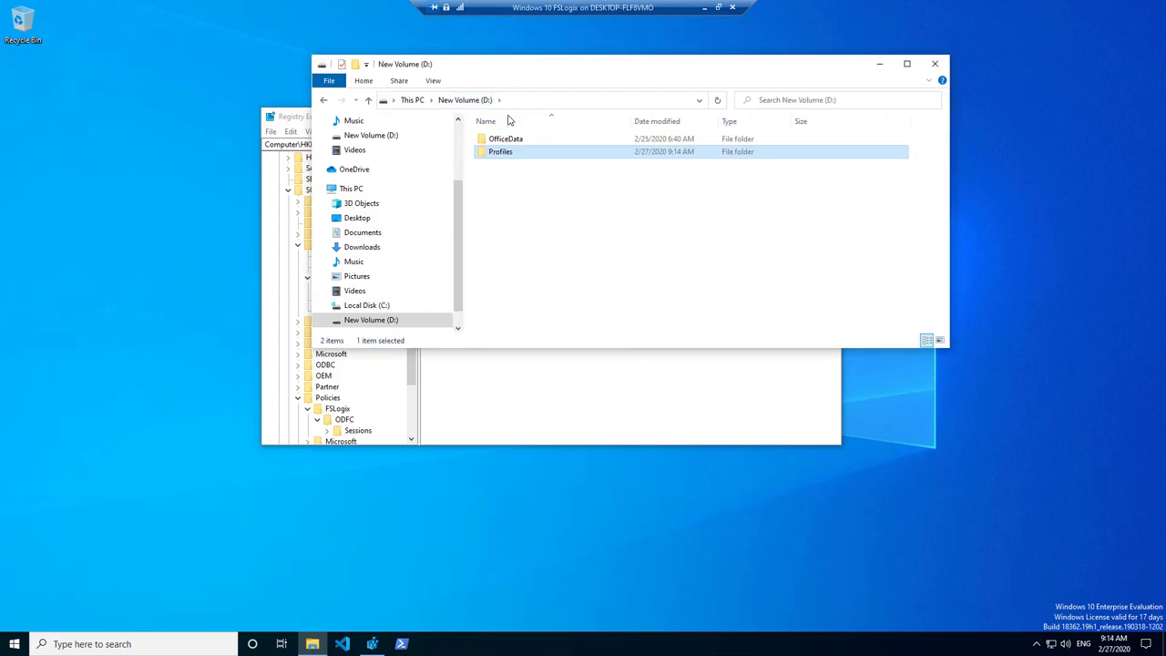
{"action": "double_click", "coordinate": [508, 138]}
{"action": "right_click", "coordinate": [514, 141]}
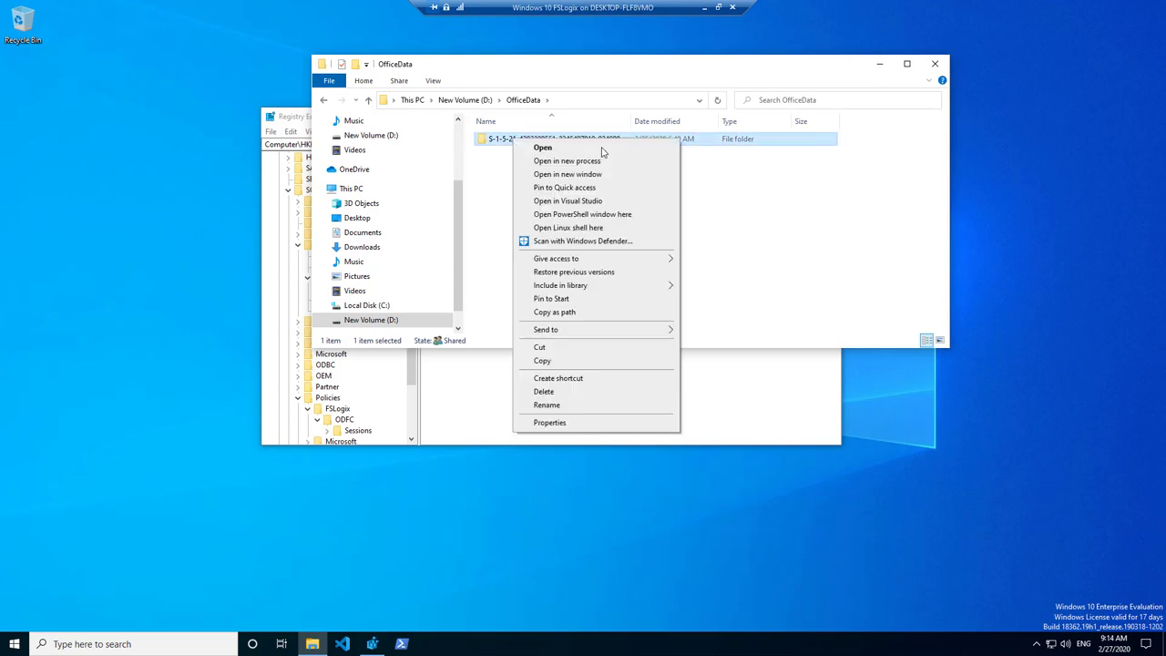
{"action": "left_click", "coordinate": [561, 392]}
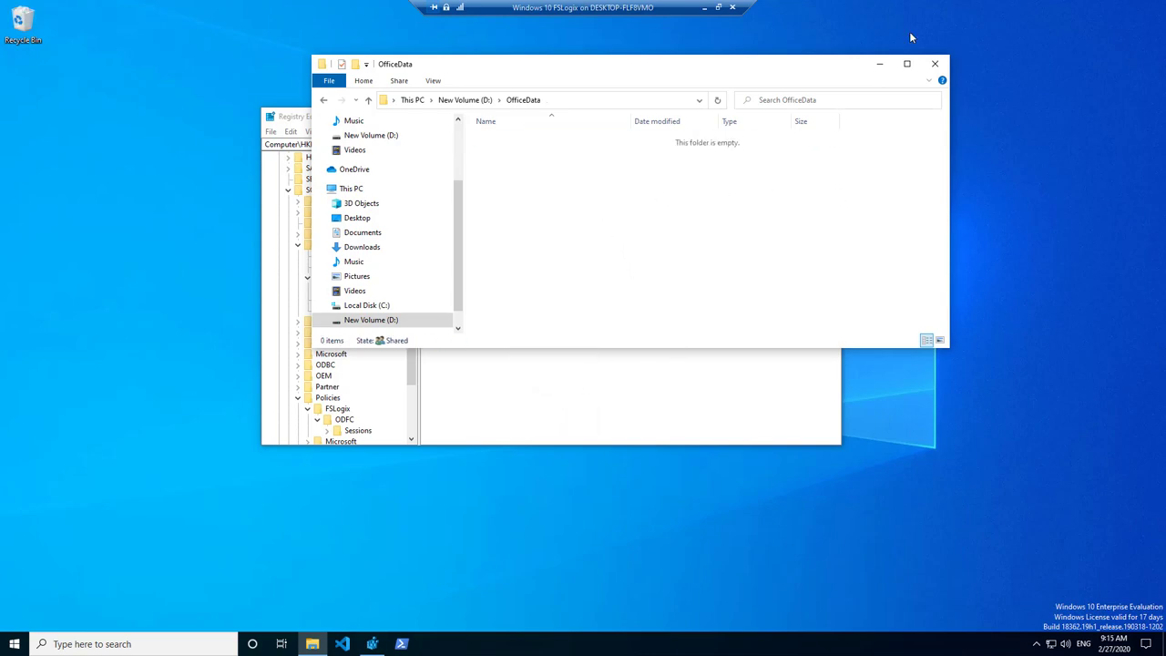
Add a string value VolumeType with data VHDX to the HKLM\SOFTWARE\FSLogix\Profiles registry key
{"action": "left_click_drag", "start_coordinate": [868, 62], "coordinate": [868, 155]}
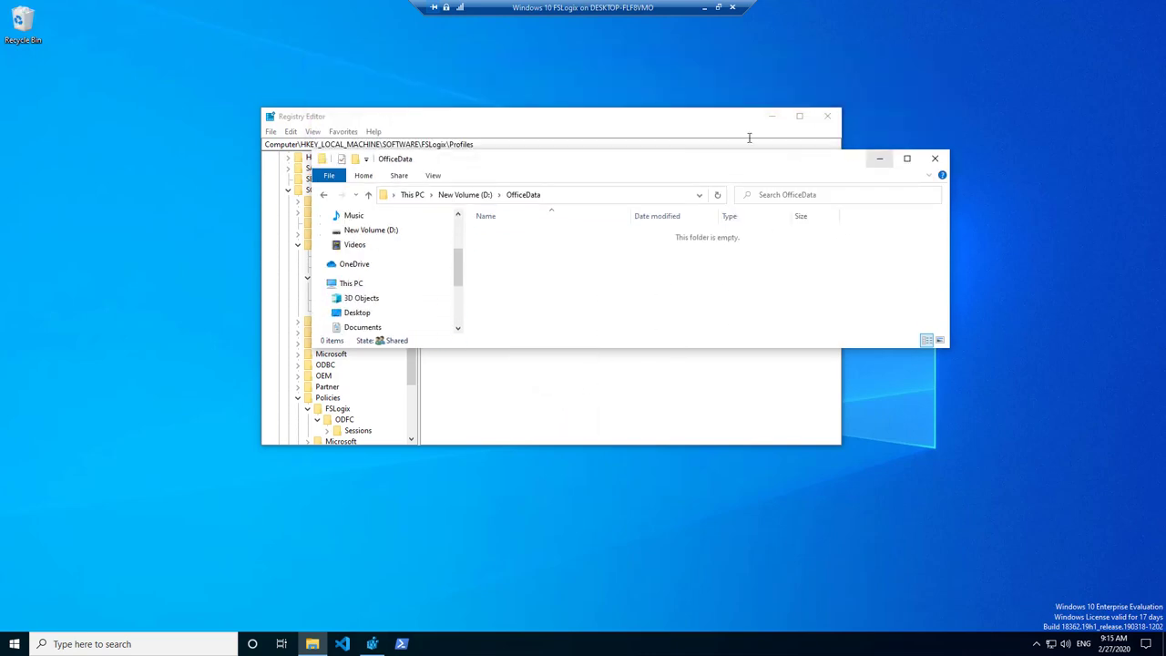
{"action": "left_click", "coordinate": [642, 125]}
{"action": "right_click", "coordinate": [446, 222]}
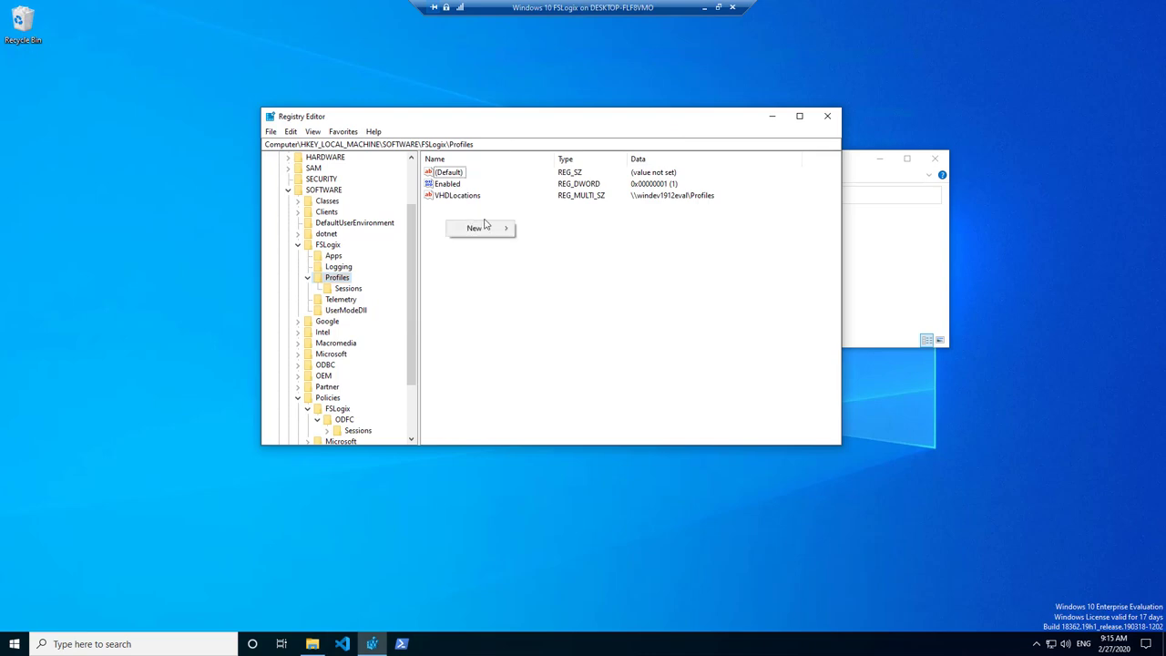
{"action": "mouse_move", "coordinate": [487, 228]}
{"action": "left_click", "coordinate": [571, 248]}
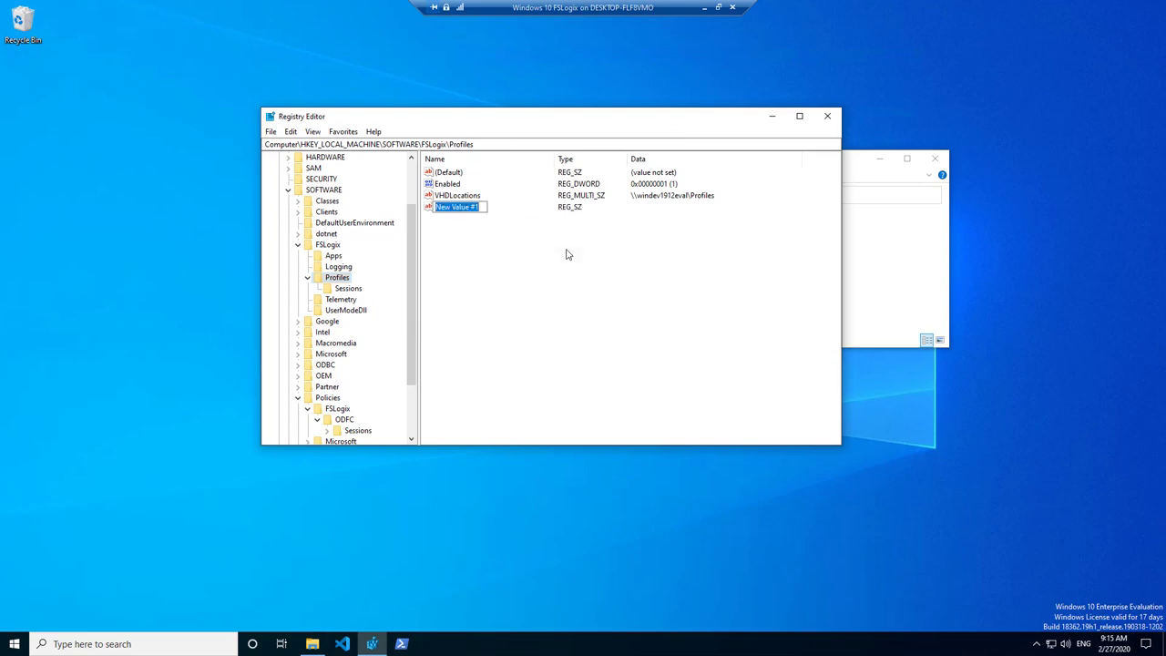
{"action": "type", "text": "VolumeType"}
{"action": "key", "text": "Return"}
{"action": "key", "text": "Return"}
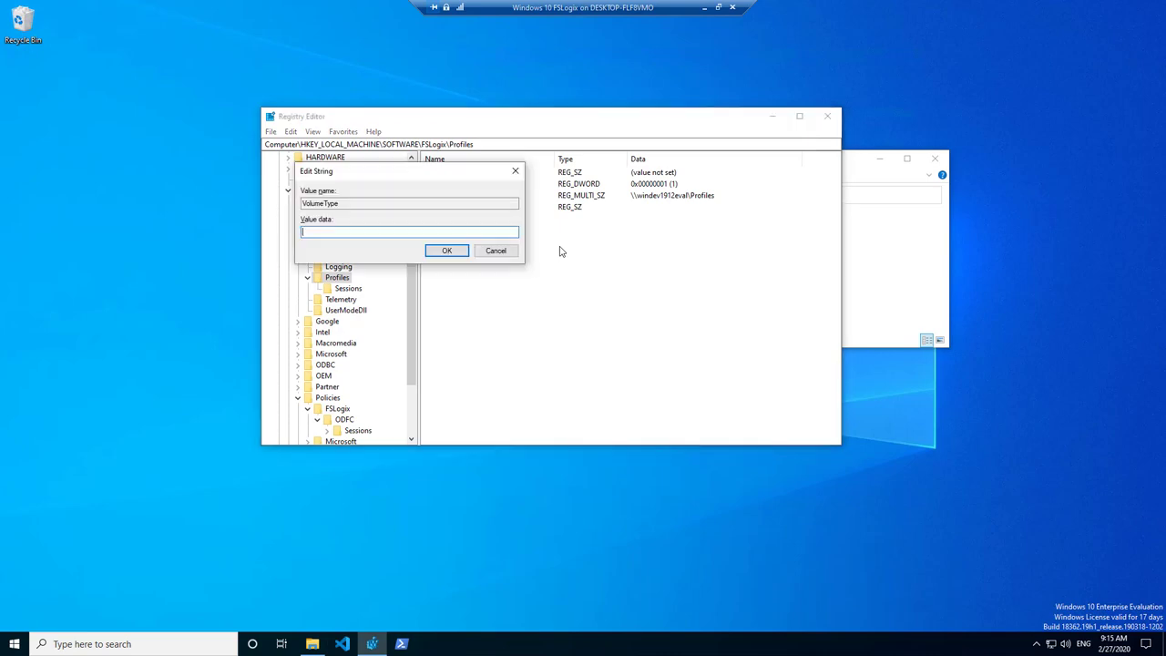
{"action": "type", "text": "VHDX"}
{"action": "key", "text": "Return"}
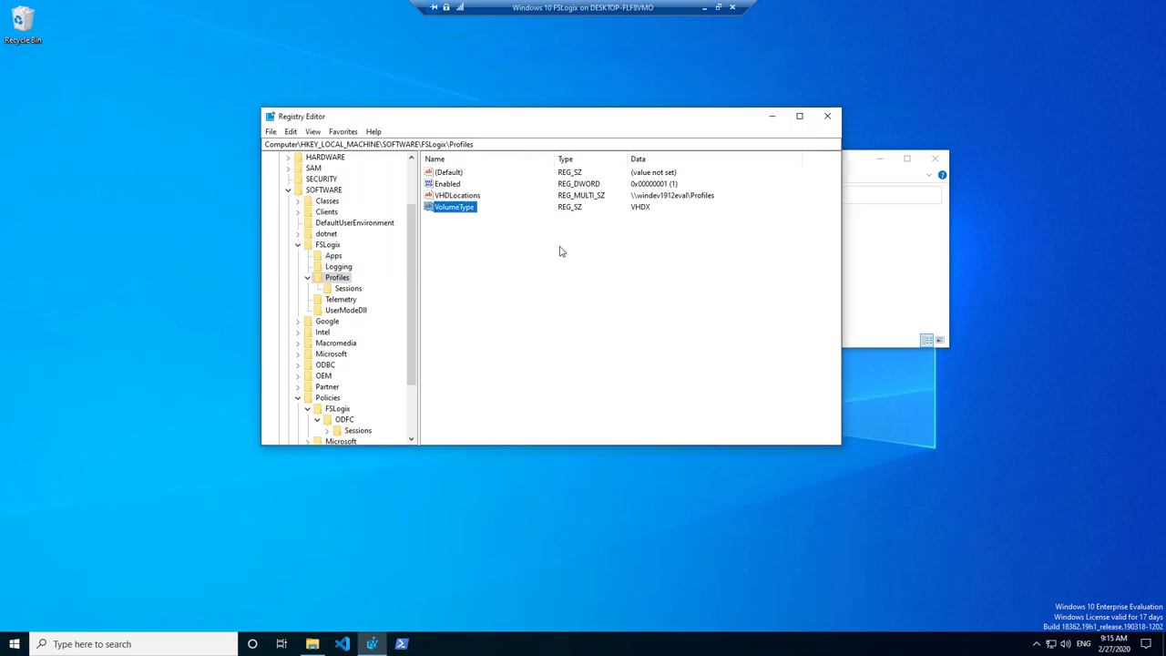
Add a string value VolumeType with data VHDX to the Policies\FSLogix\ODFC registry key
{"action": "left_click", "coordinate": [346, 420]}
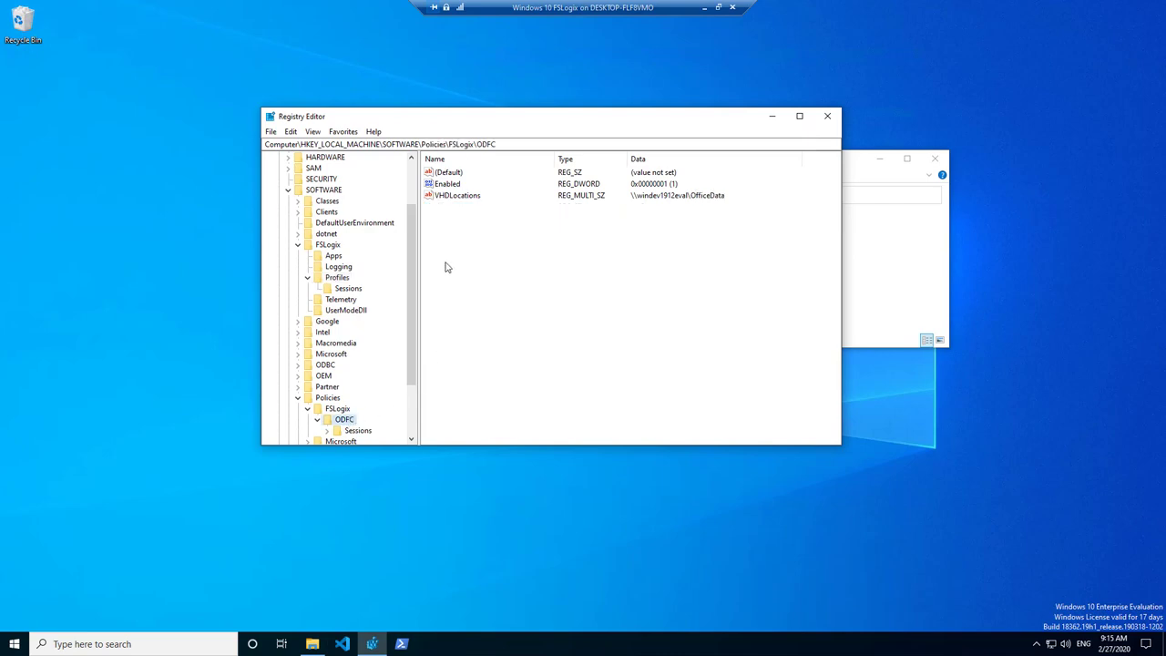
{"action": "right_click", "coordinate": [447, 250]}
{"action": "mouse_move", "coordinate": [497, 259]}
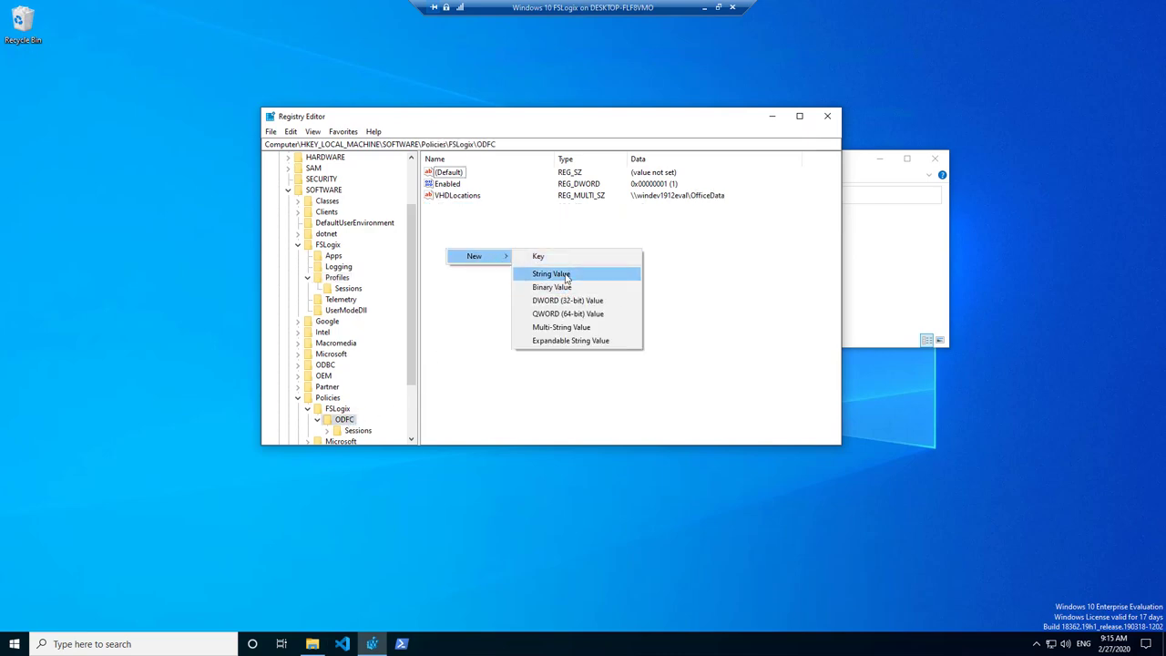
{"action": "left_click", "coordinate": [551, 273]}
{"action": "type", "text": "VolumeType"}
{"action": "key", "text": "Return"}
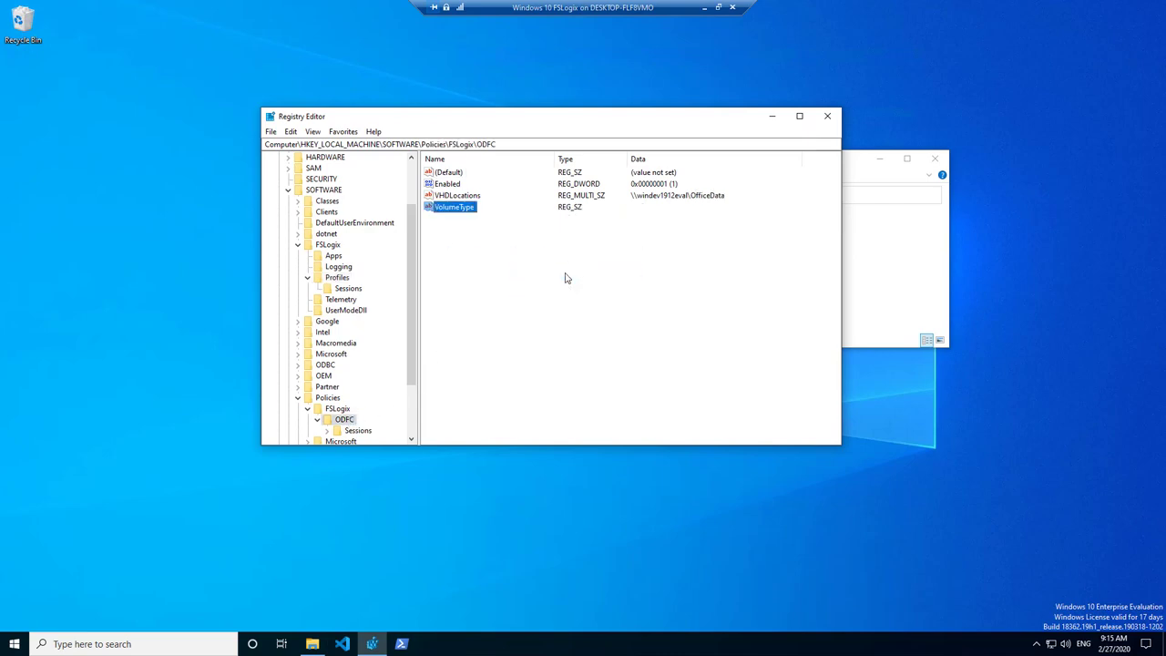
{"action": "key", "text": "Return"}
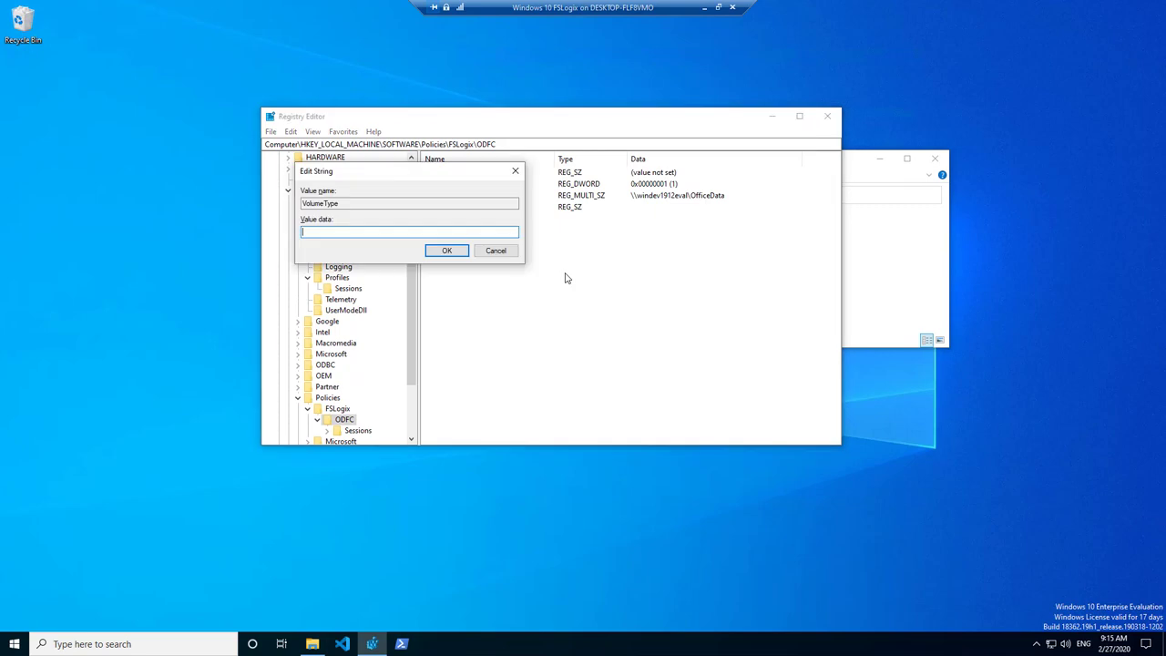
{"action": "type", "text": "VHDX"}
{"action": "key", "text": "Return"}
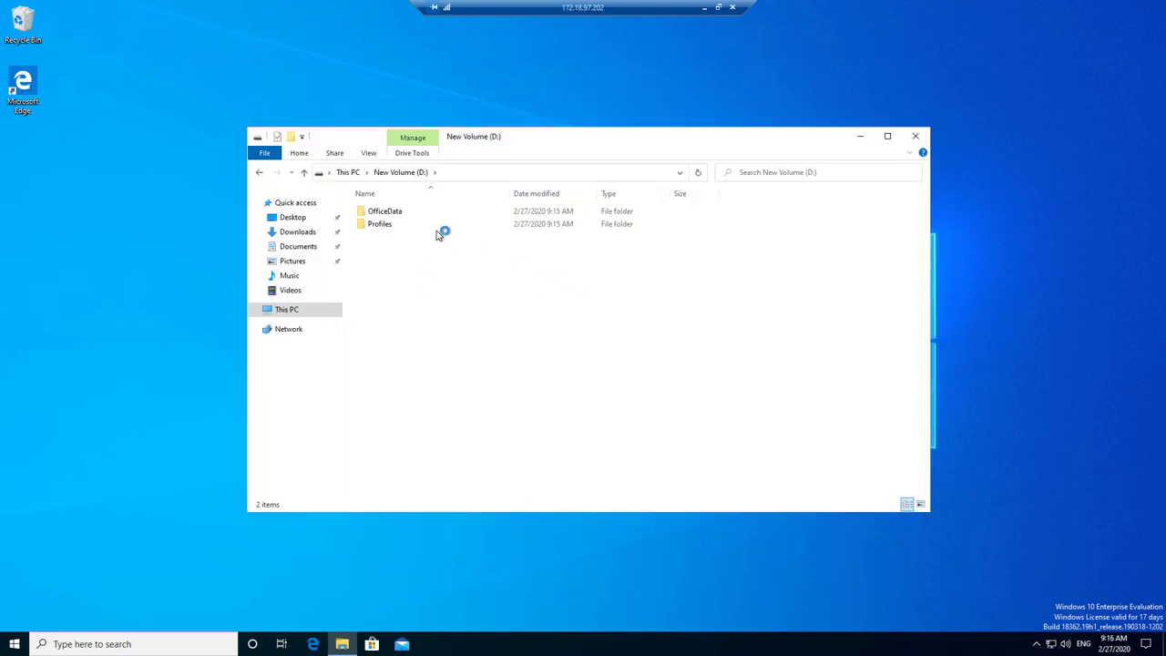
Open the fslogix user's container folder in D:\OfficeData, show file name extensions and select the ODFC_fslogix disk image
{"action": "double_click", "coordinate": [399, 212]}
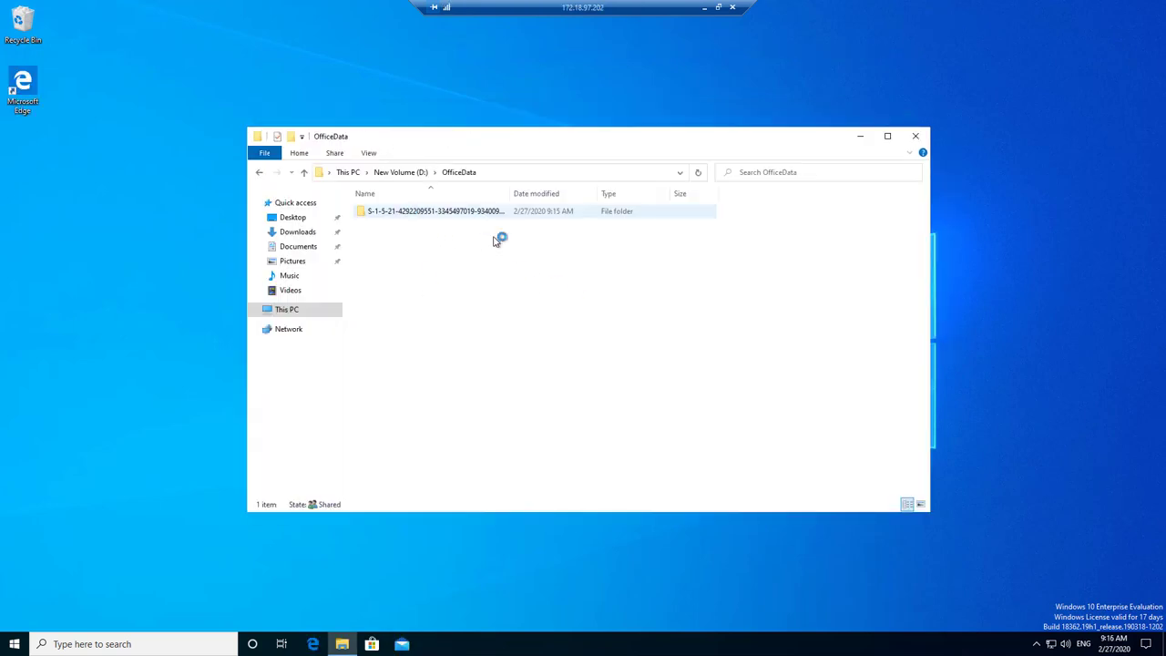
{"action": "double_click", "coordinate": [509, 189]}
{"action": "left_click", "coordinate": [515, 215]}
{"action": "double_click", "coordinate": [515, 215]}
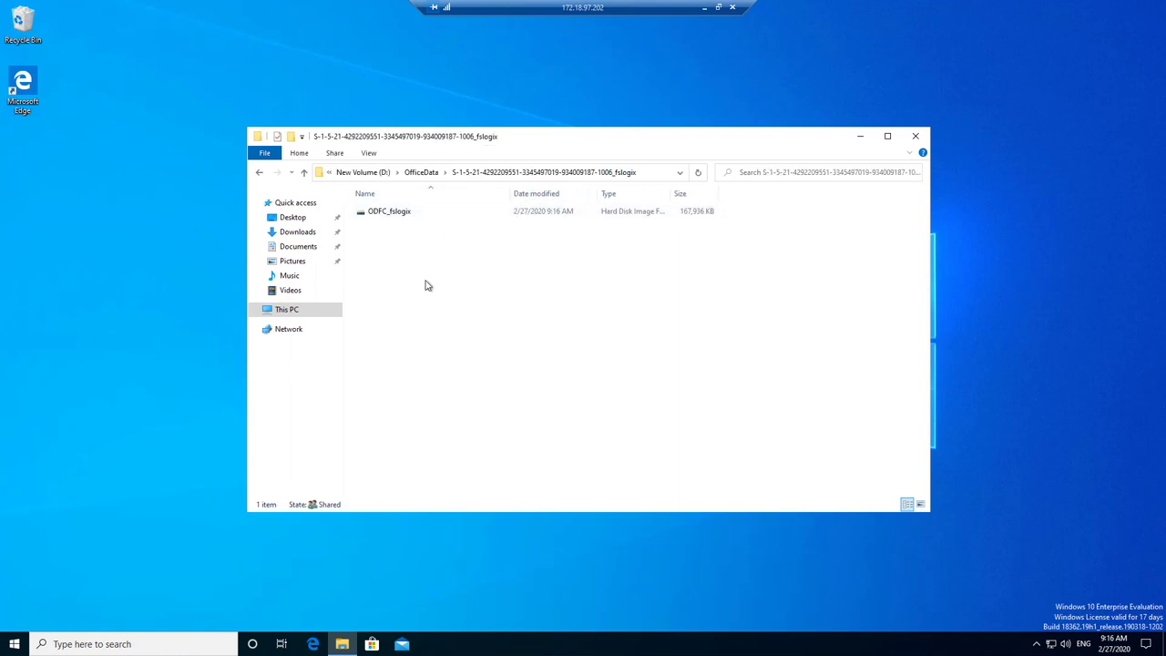
{"action": "left_click", "coordinate": [369, 153]}
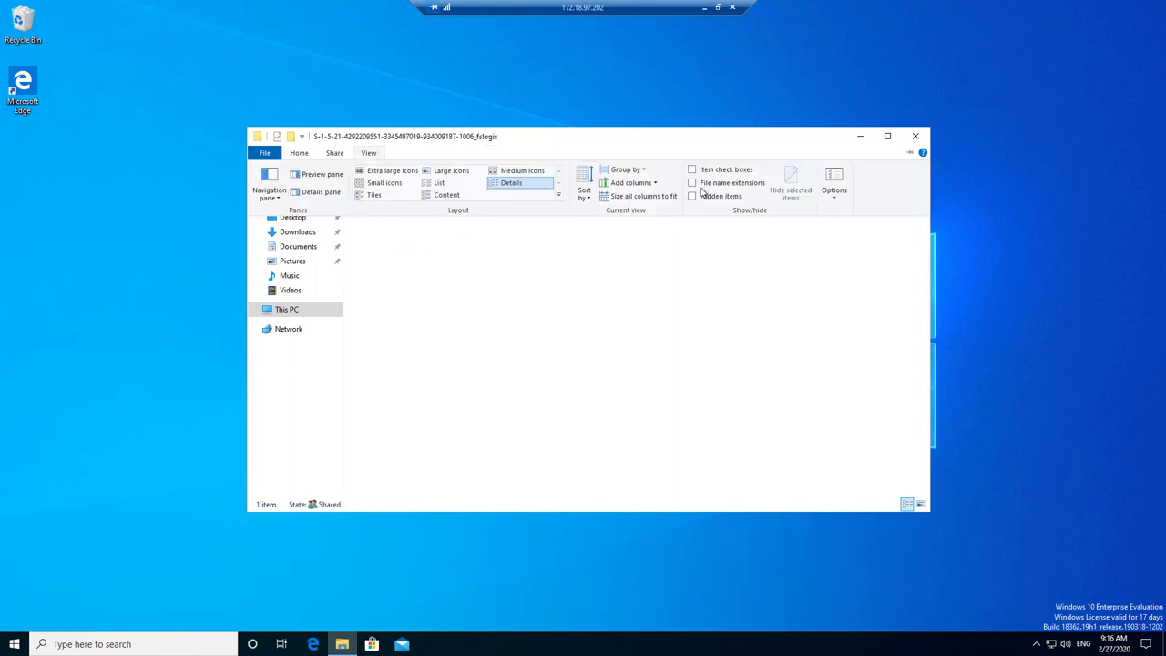
{"action": "left_click", "coordinate": [702, 195]}
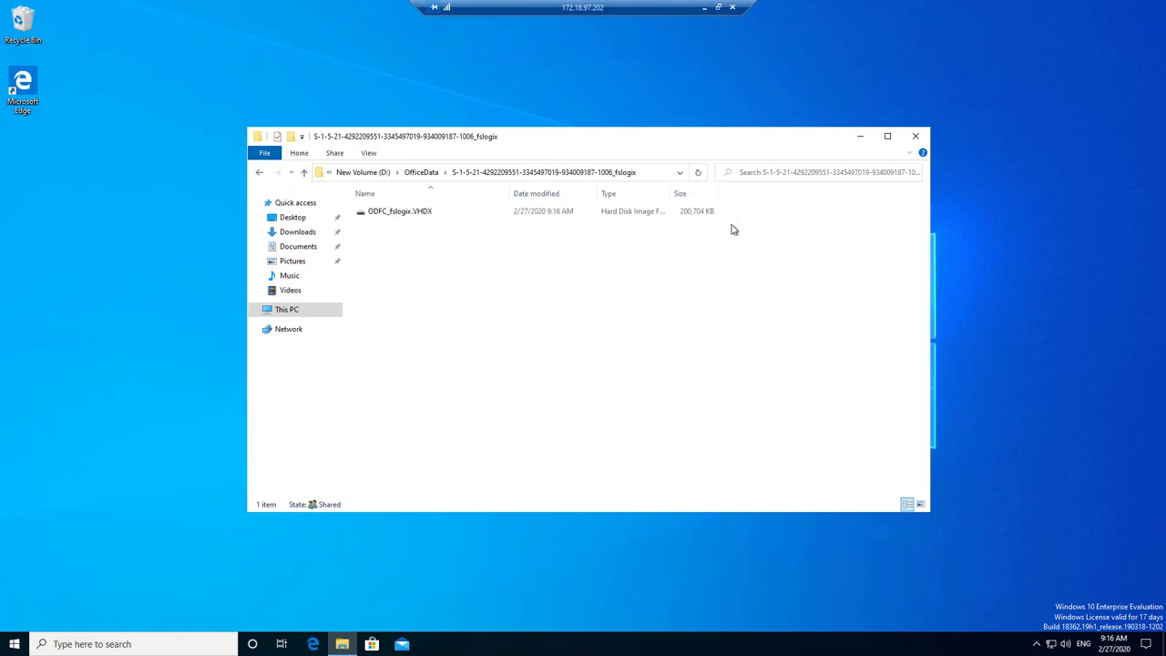
{"action": "left_click", "coordinate": [435, 215]}
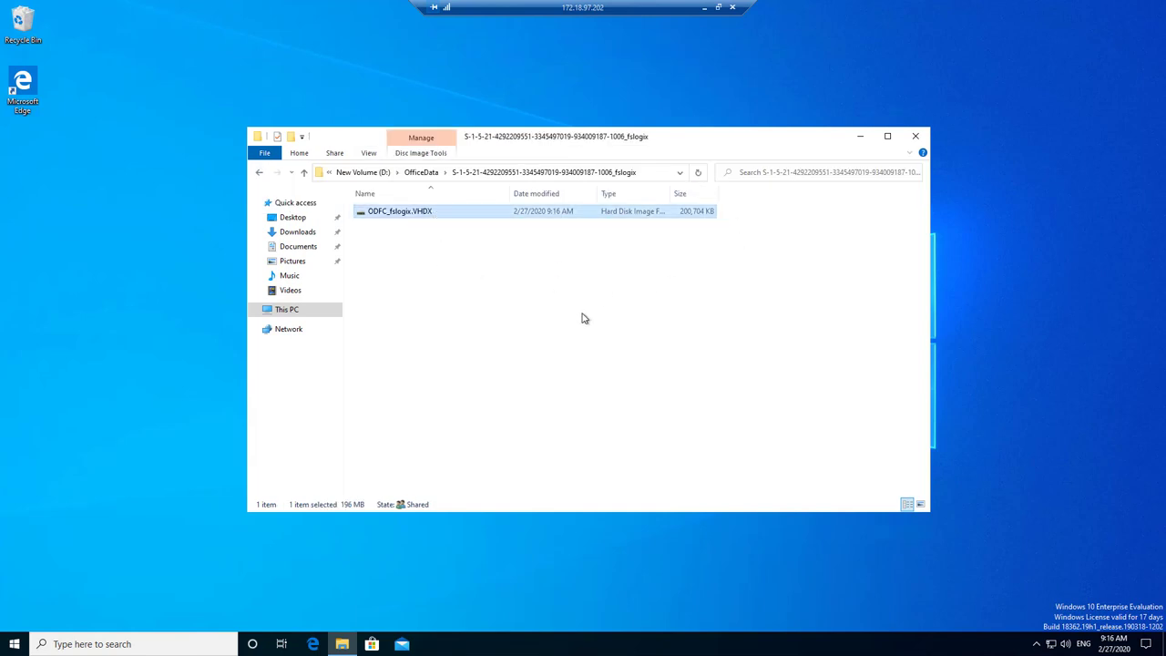
Open the fslogix user's container folder in D:\Profiles to check the profile disk image's file type
{"action": "left_click", "coordinate": [367, 172]}
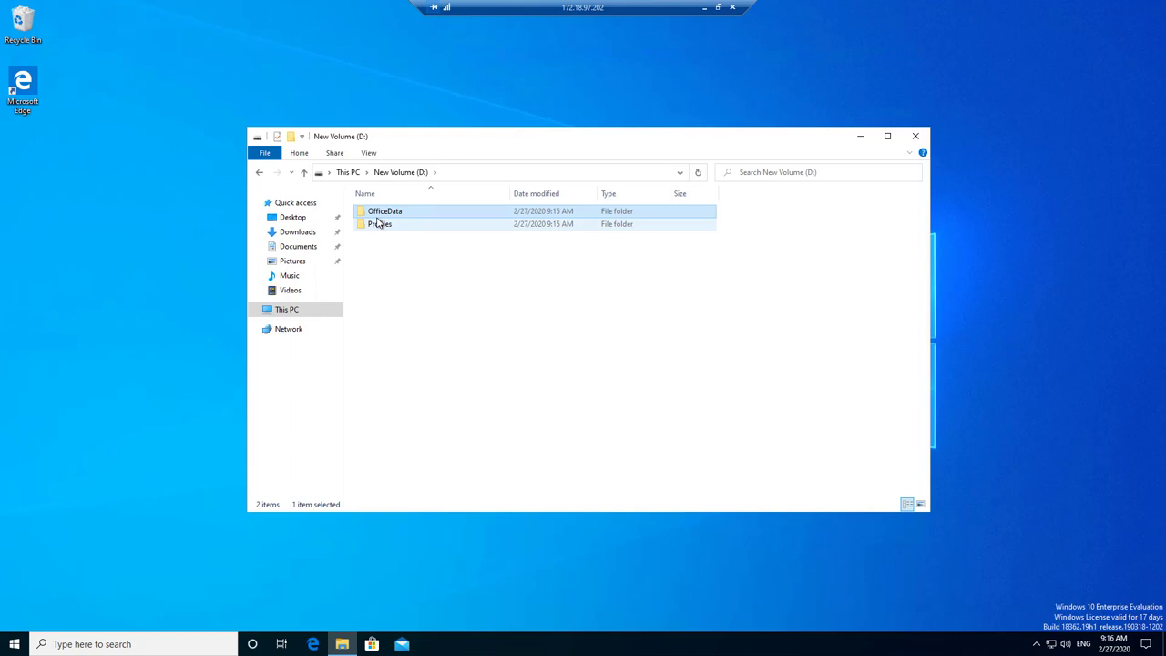
{"action": "double_click", "coordinate": [379, 223]}
{"action": "double_click", "coordinate": [396, 214]}
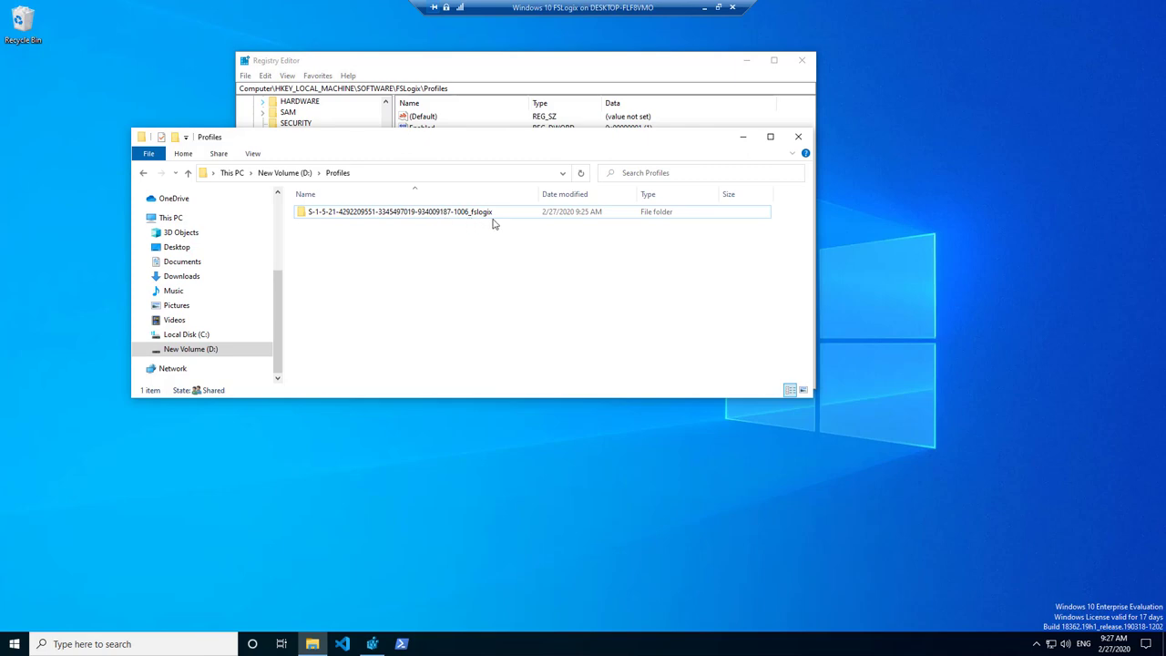
Open D:\OfficeData and widen the Name column to read the container folder's full name
{"action": "left_click", "coordinate": [294, 173]}
{"action": "double_click", "coordinate": [330, 211]}
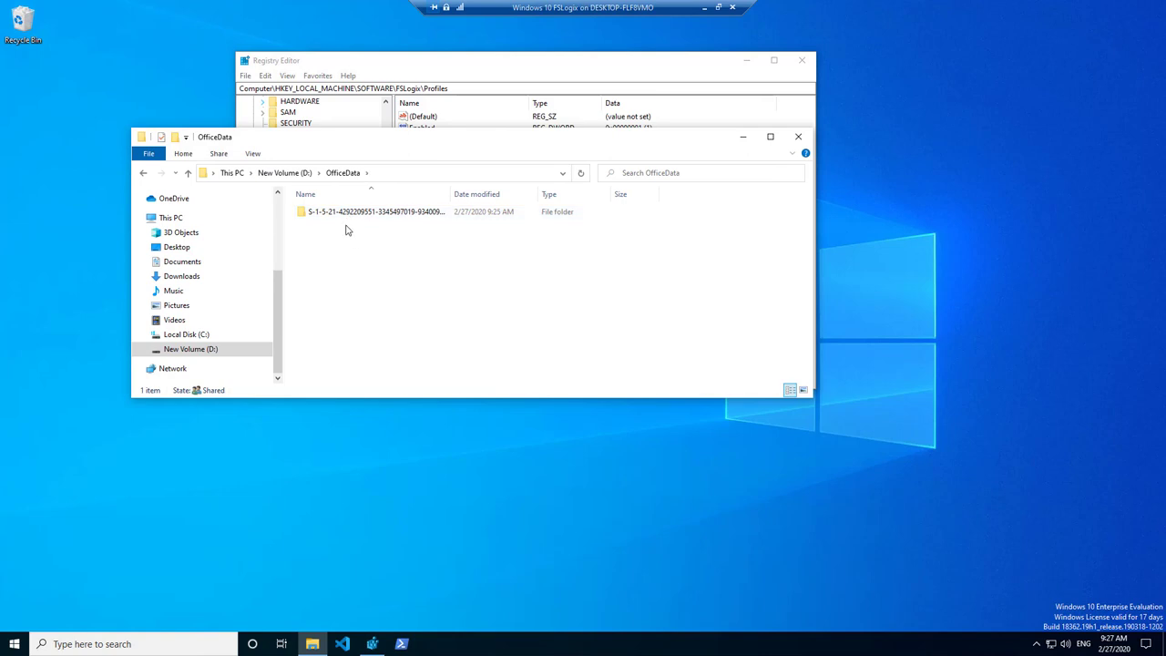
{"action": "double_click", "coordinate": [450, 194]}
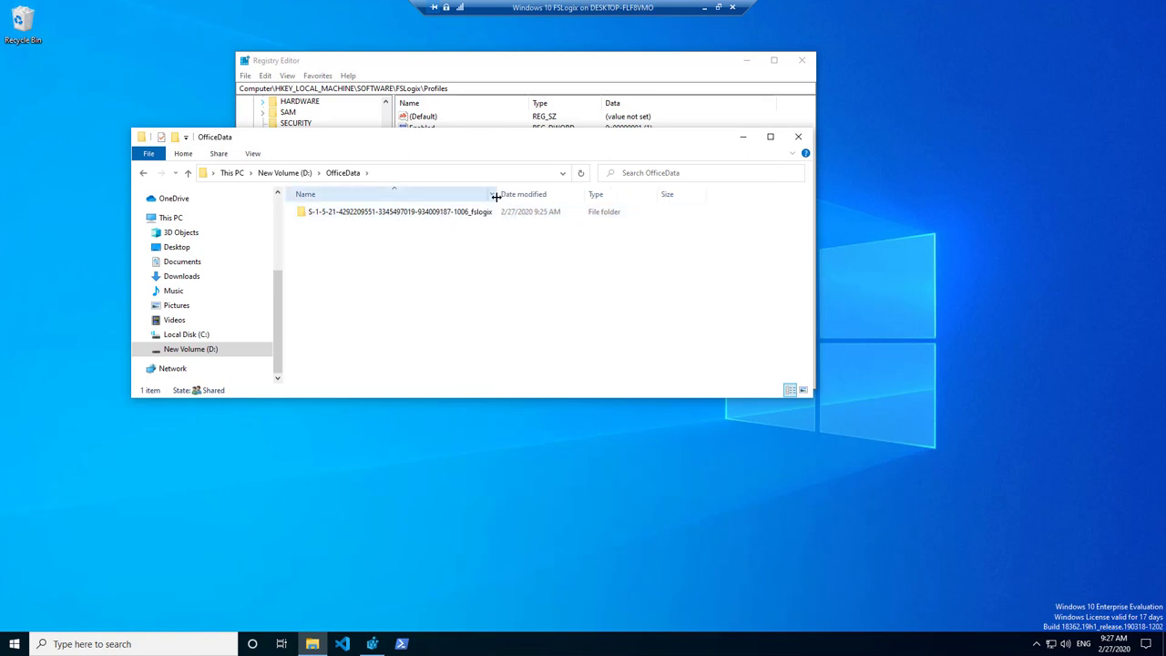
{"action": "left_click_drag", "start_coordinate": [495, 195], "coordinate": [535, 194]}
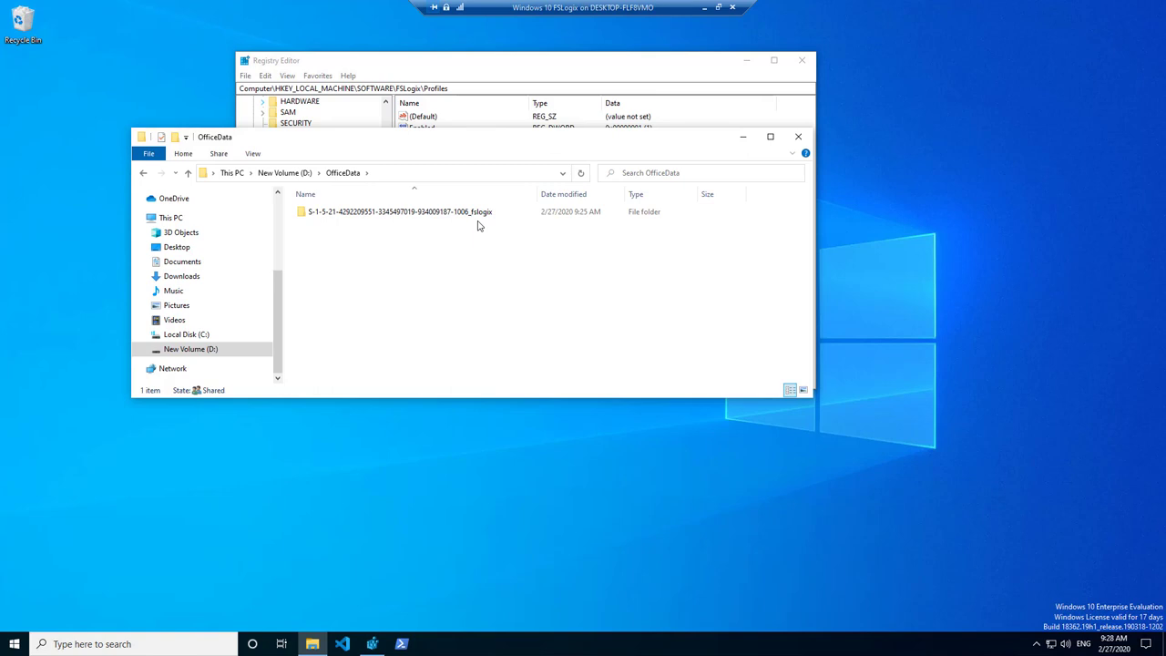
Add a DWORD (32-bit) value FlipFlopProfileDirectoryName set to 1 in the FSLogix\Profiles registry key
{"action": "left_click", "coordinate": [504, 64]}
{"action": "right_click", "coordinate": [415, 170]}
{"action": "mouse_move", "coordinate": [454, 175]}
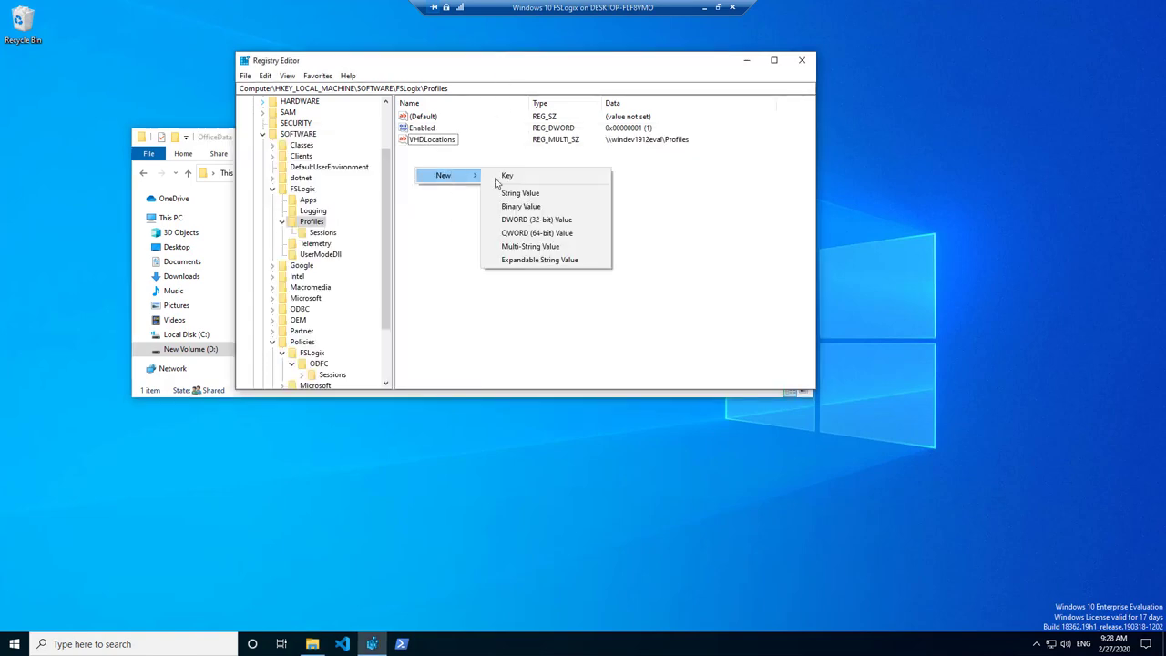
{"action": "left_click", "coordinate": [554, 224]}
{"action": "type", "text": "FlipFlopProfileDirectoryName"}
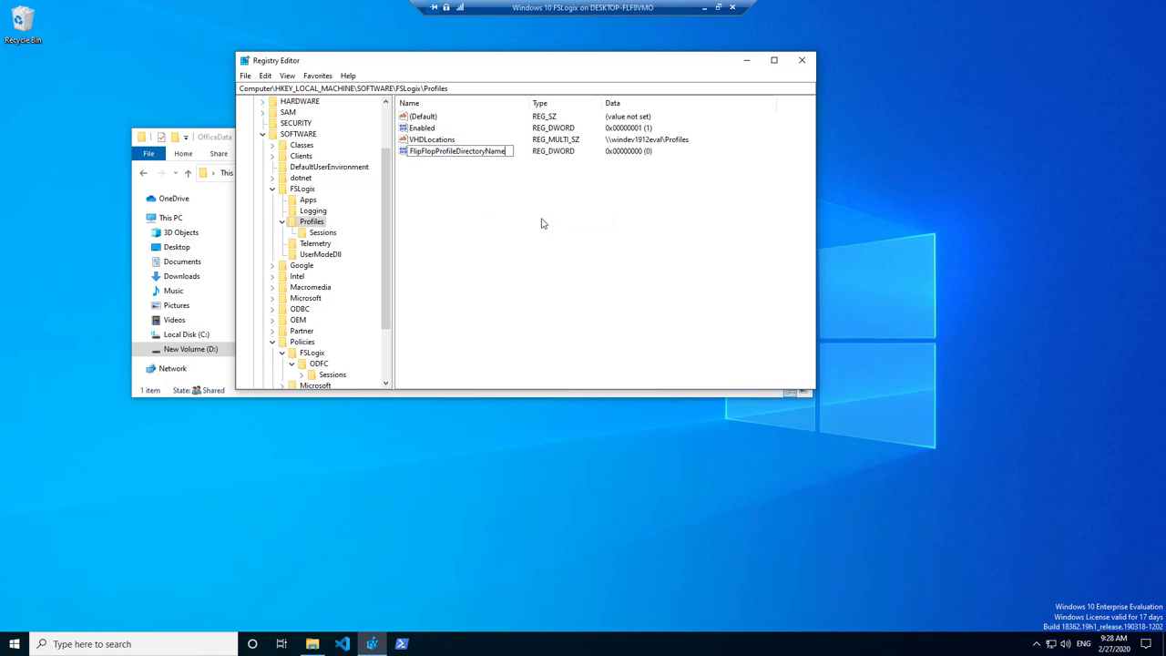
{"action": "key", "text": "Return"}
{"action": "key", "text": "Return"}
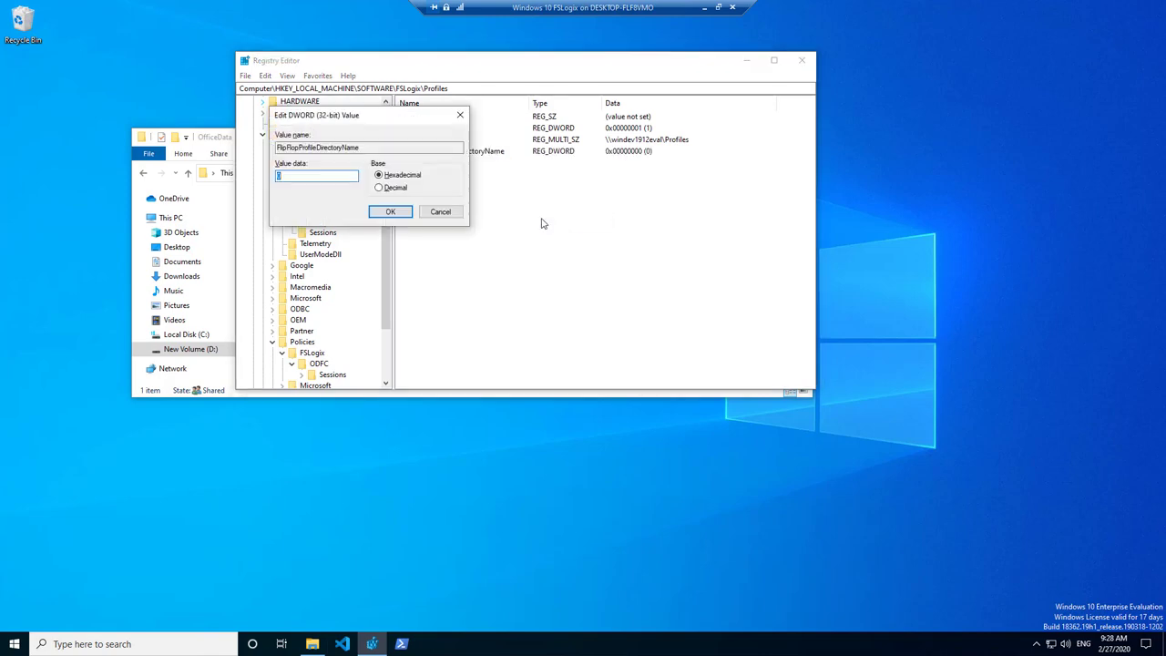
{"action": "type", "text": "1"}
{"action": "key", "text": "Return"}
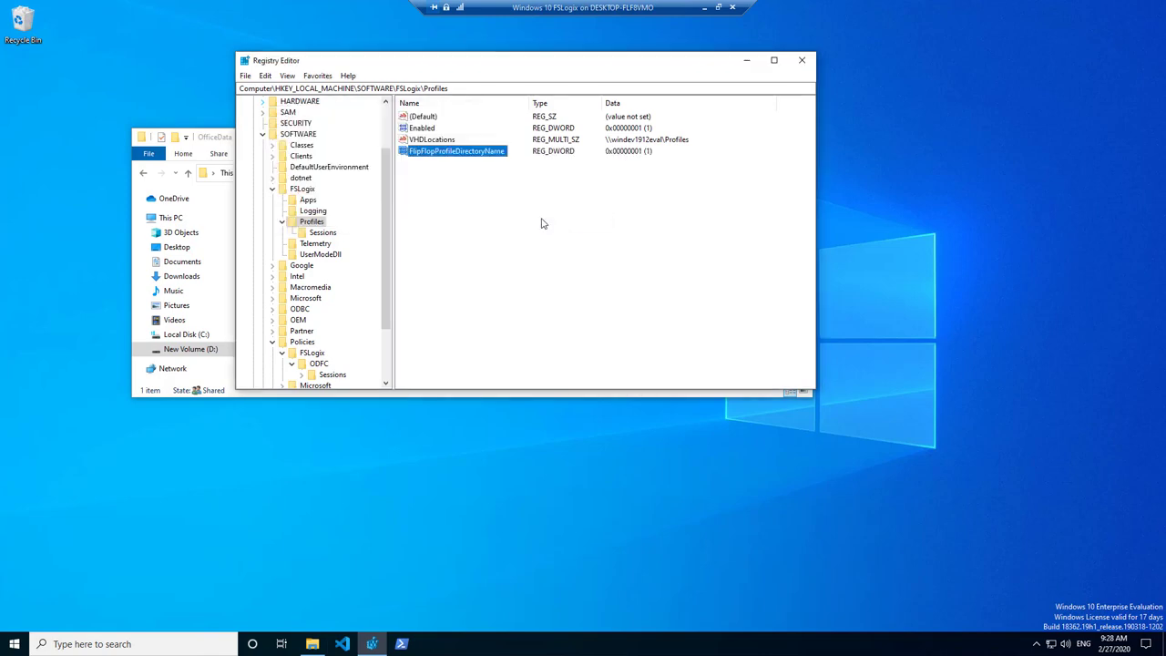
Add a DWORD (32-bit) value FlipFlopProfileDirectoryName set to 1 in the Policies\FSLogix\ODFC registry key
{"action": "left_click", "coordinate": [321, 364]}
{"action": "right_click", "coordinate": [439, 180]}
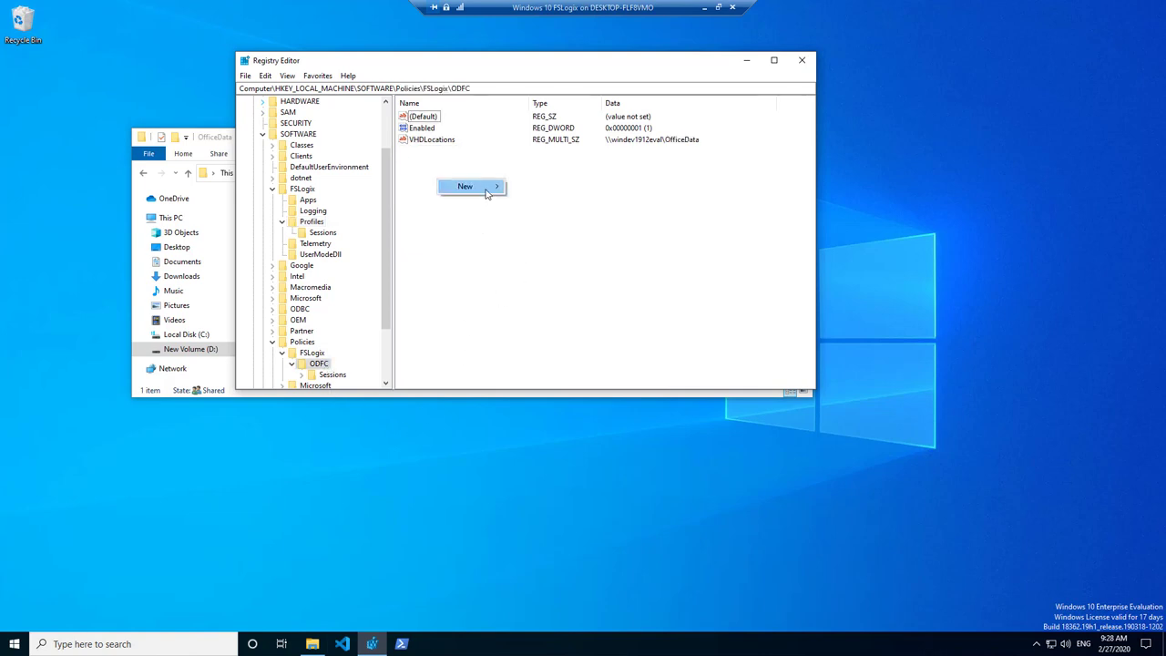
{"action": "mouse_move", "coordinate": [489, 191]}
{"action": "left_click", "coordinate": [577, 234]}
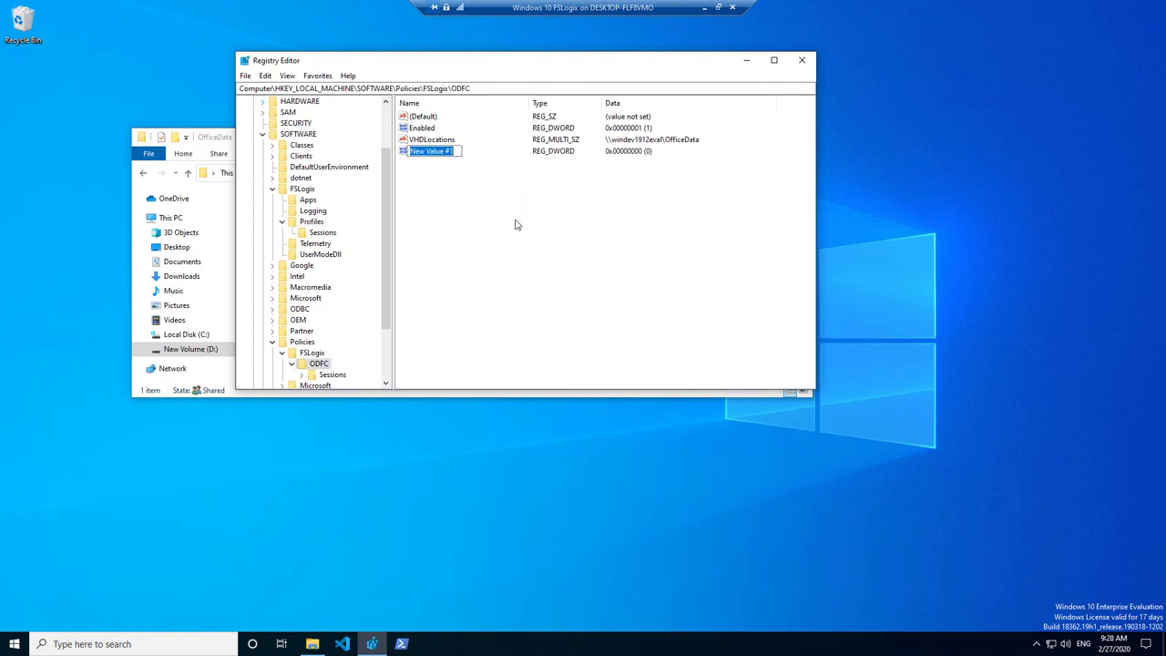
{"action": "type", "text": "FlipFlopProfileDirectoryName"}
{"action": "key", "text": "Return"}
{"action": "key", "text": "Return"}
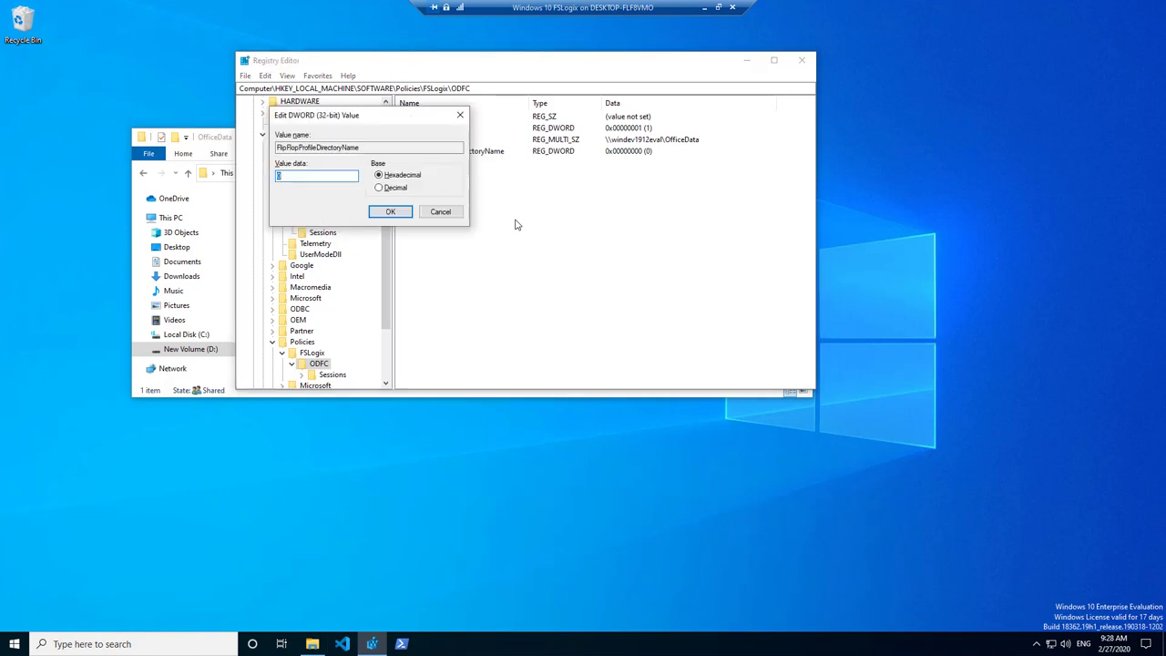
{"action": "type", "text": "1"}
{"action": "left_click", "coordinate": [388, 212]}
Permanently delete the fslogix user's container folder from D:\OfficeData
{"action": "left_click", "coordinate": [227, 144]}
{"action": "right_click", "coordinate": [339, 209]}
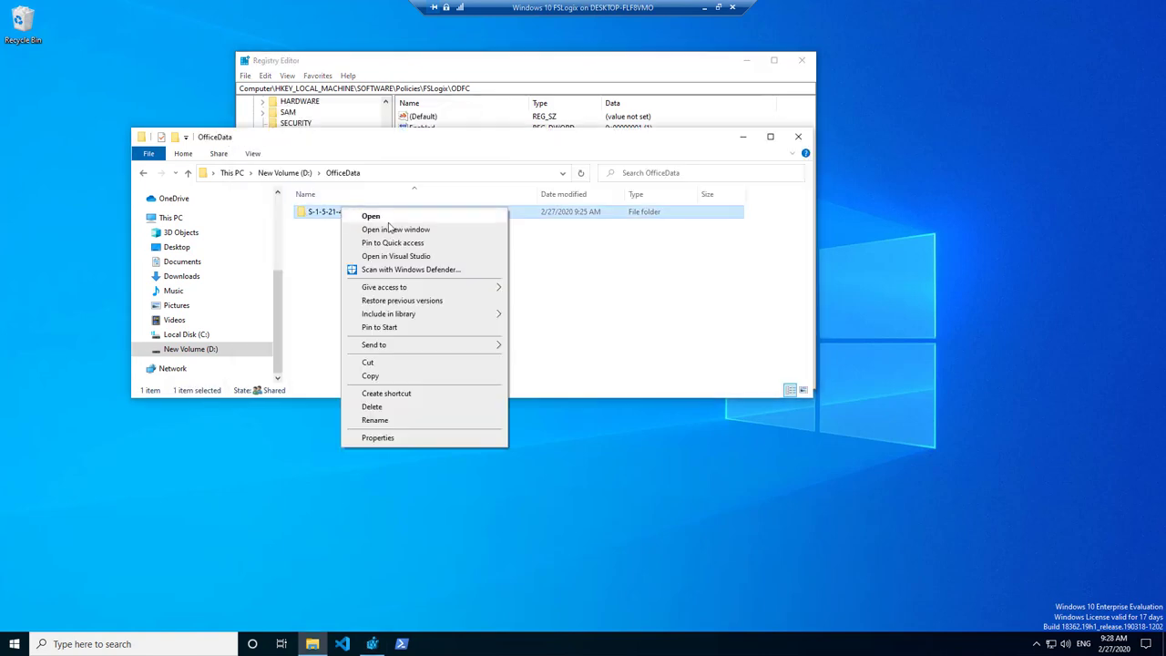
{"action": "left_click", "coordinate": [393, 407]}
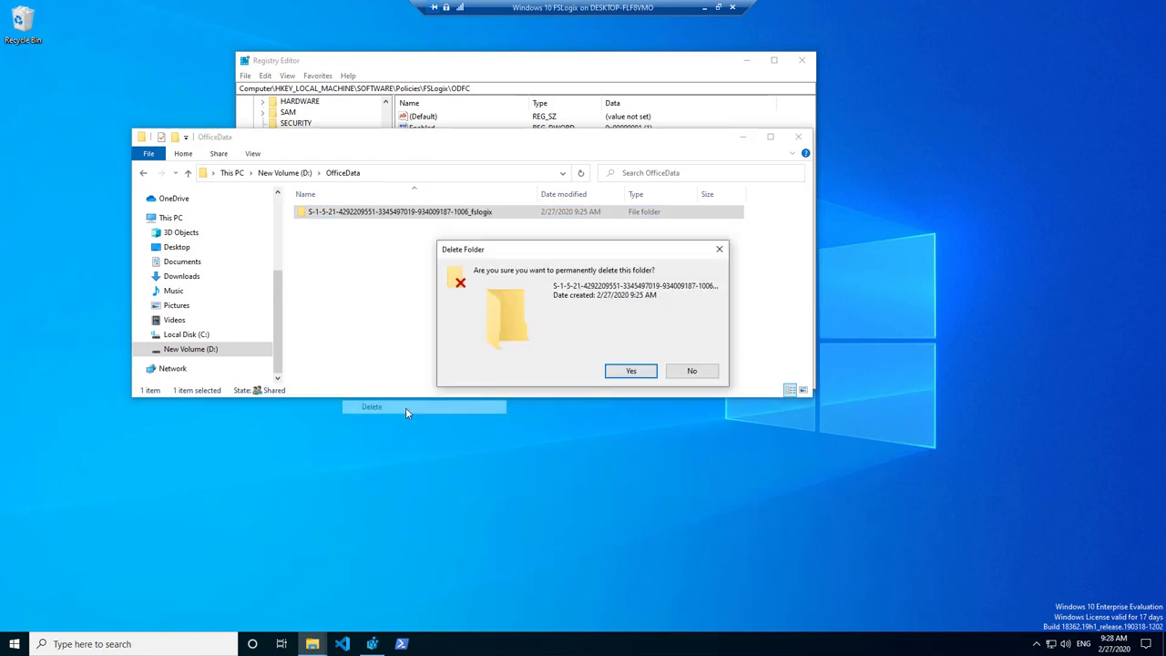
{"action": "left_click", "coordinate": [630, 371]}
Go to D:\Profiles and permanently delete the fslogix user's container folder there
{"action": "left_click", "coordinate": [279, 173]}
{"action": "double_click", "coordinate": [328, 230]}
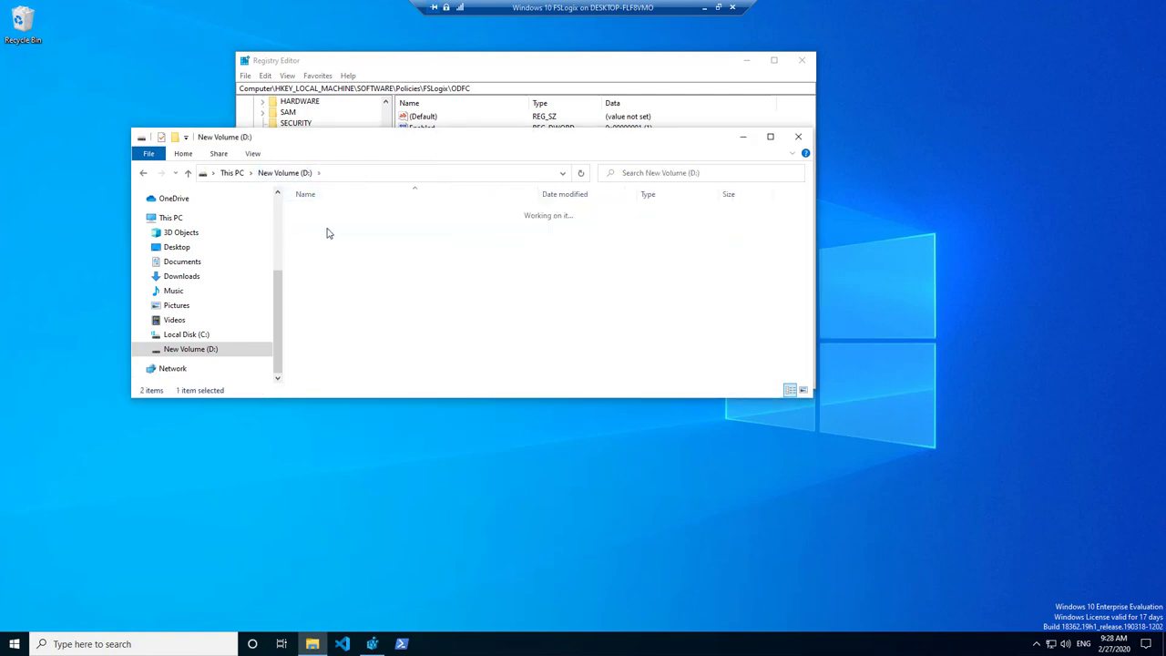
{"action": "right_click", "coordinate": [360, 212]}
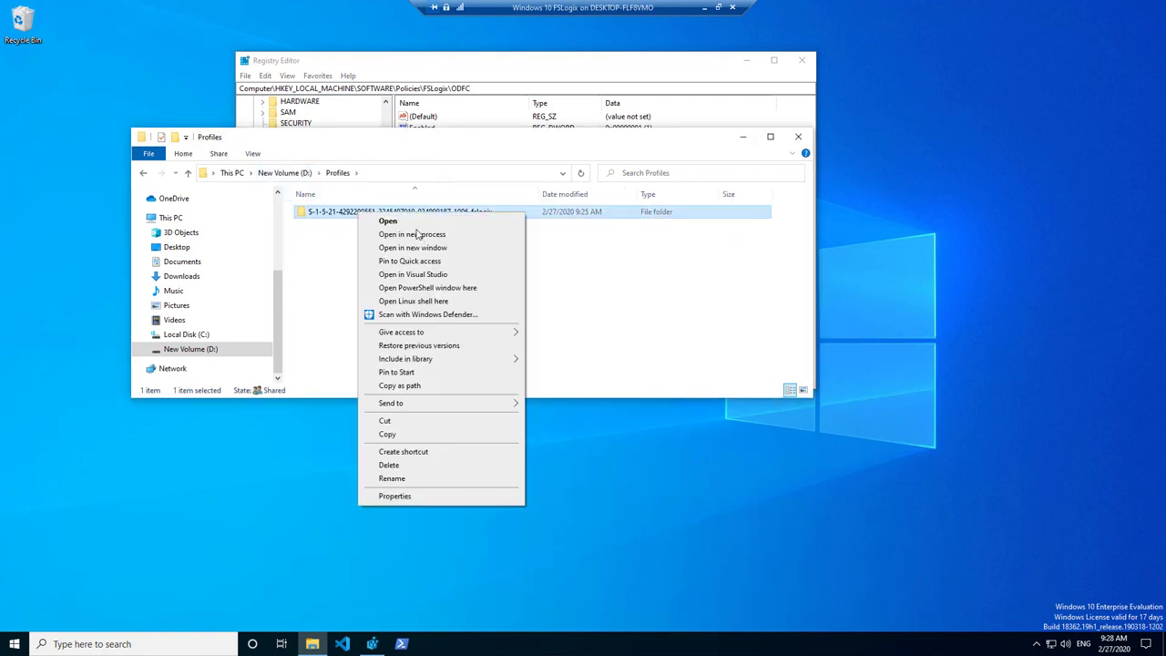
{"action": "left_click", "coordinate": [414, 464]}
{"action": "left_click", "coordinate": [628, 371]}
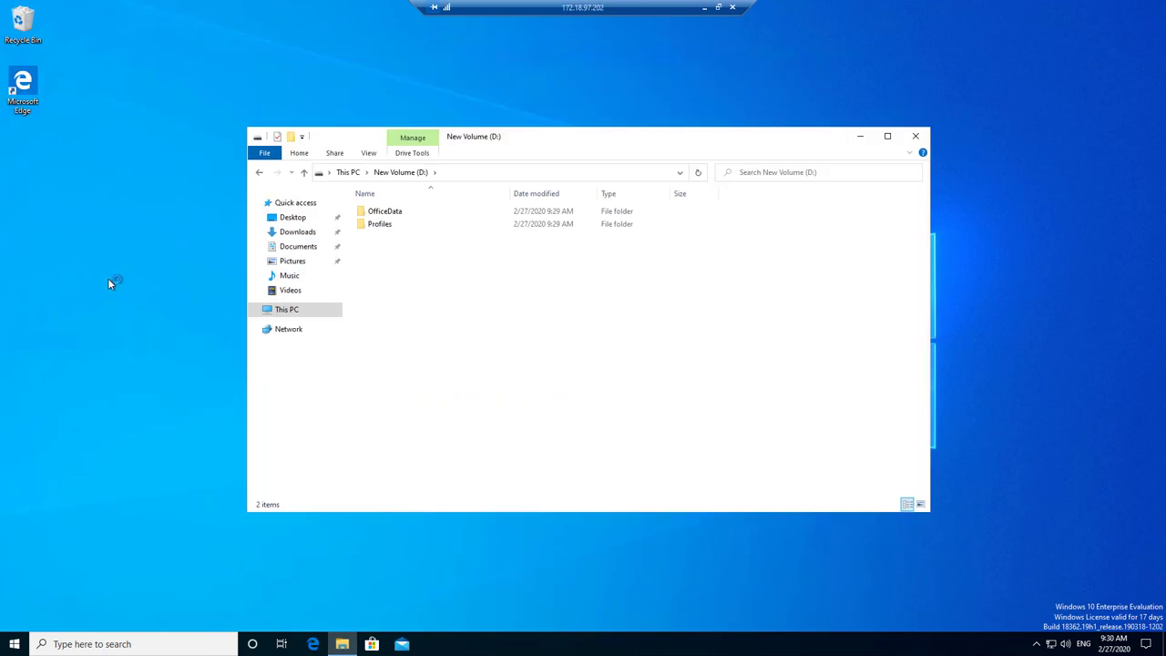
In the other remote session, open D:\OfficeData and fit the Name column to check the new container folder's naming order
{"action": "double_click", "coordinate": [395, 215]}
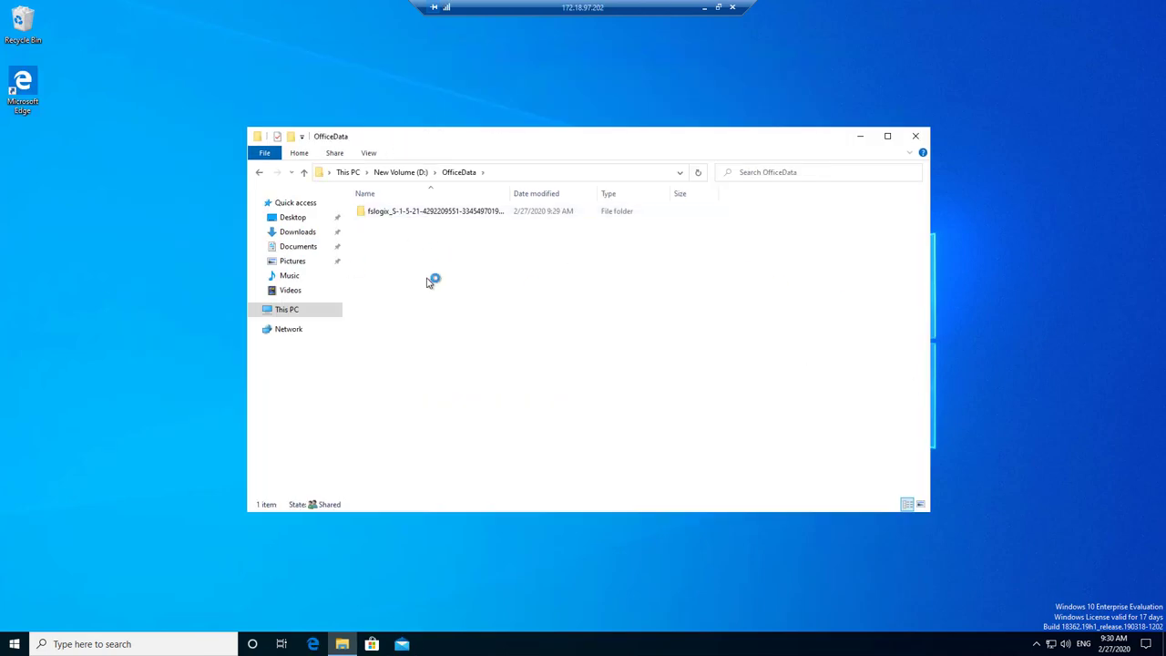
{"action": "double_click", "coordinate": [509, 193]}
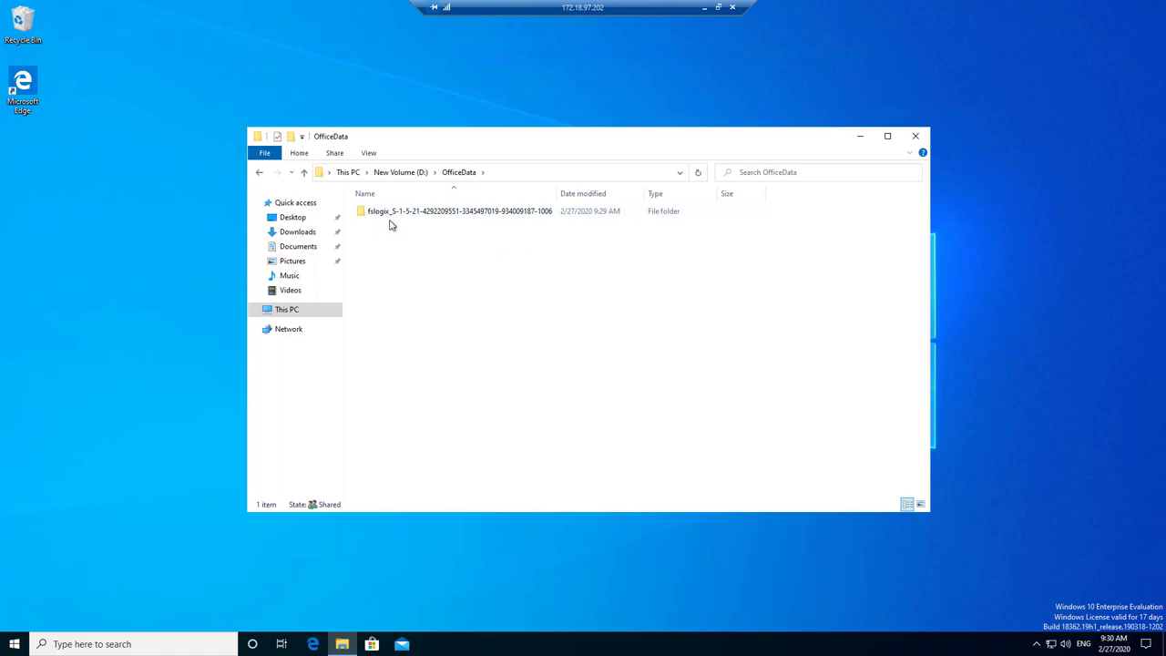
{"action": "mouse_move", "coordinate": [531, 217]}
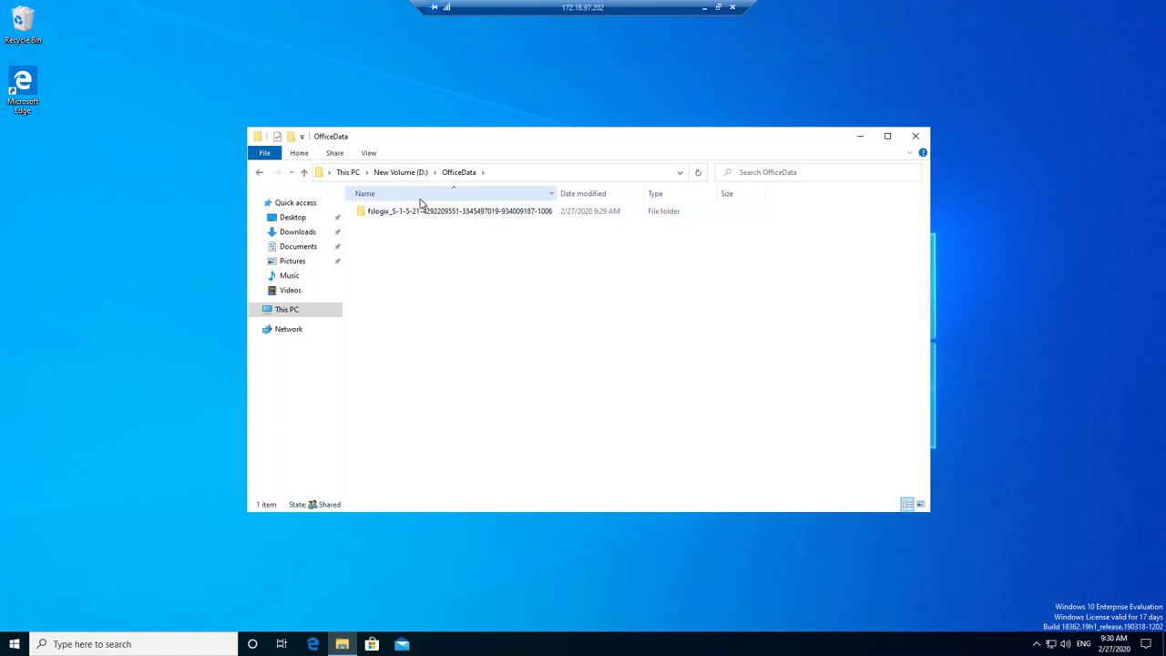
Open D:\Profiles and fit the Name column to check the naming order of the profile container folder
{"action": "left_click", "coordinate": [404, 172]}
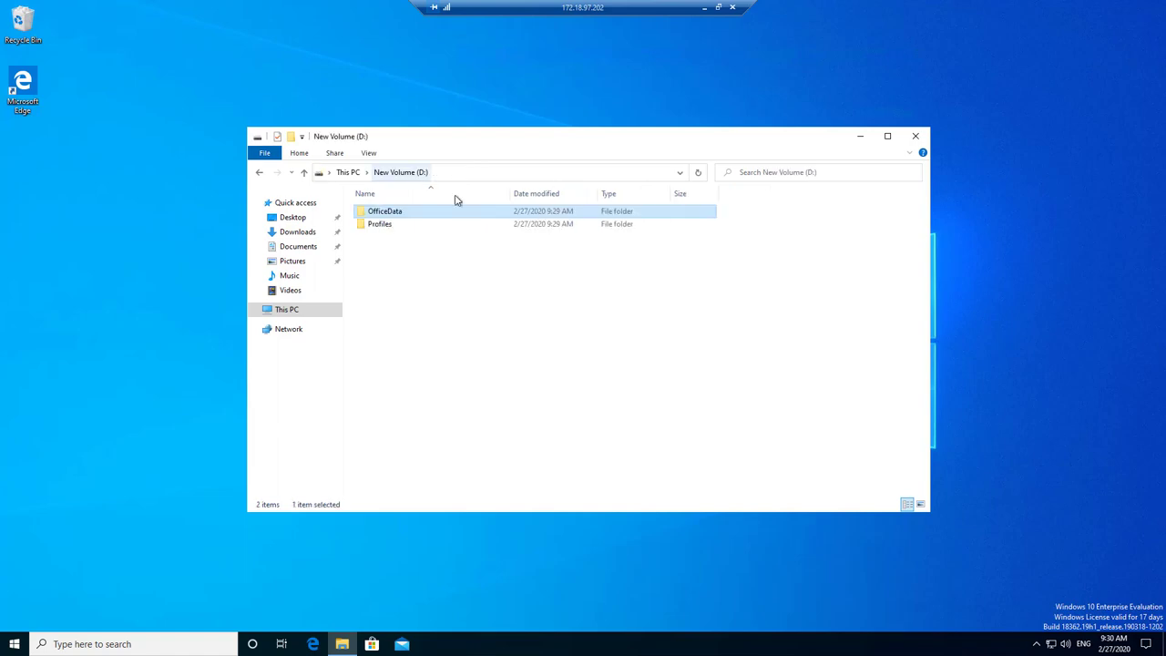
{"action": "double_click", "coordinate": [383, 224]}
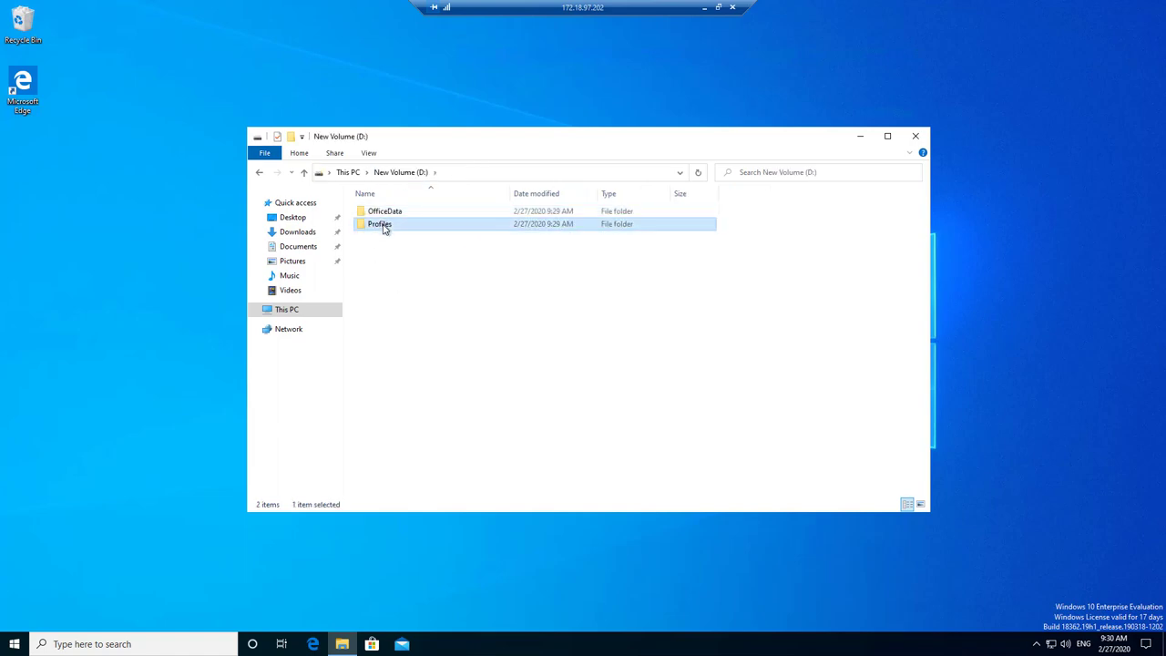
{"action": "double_click", "coordinate": [511, 193]}
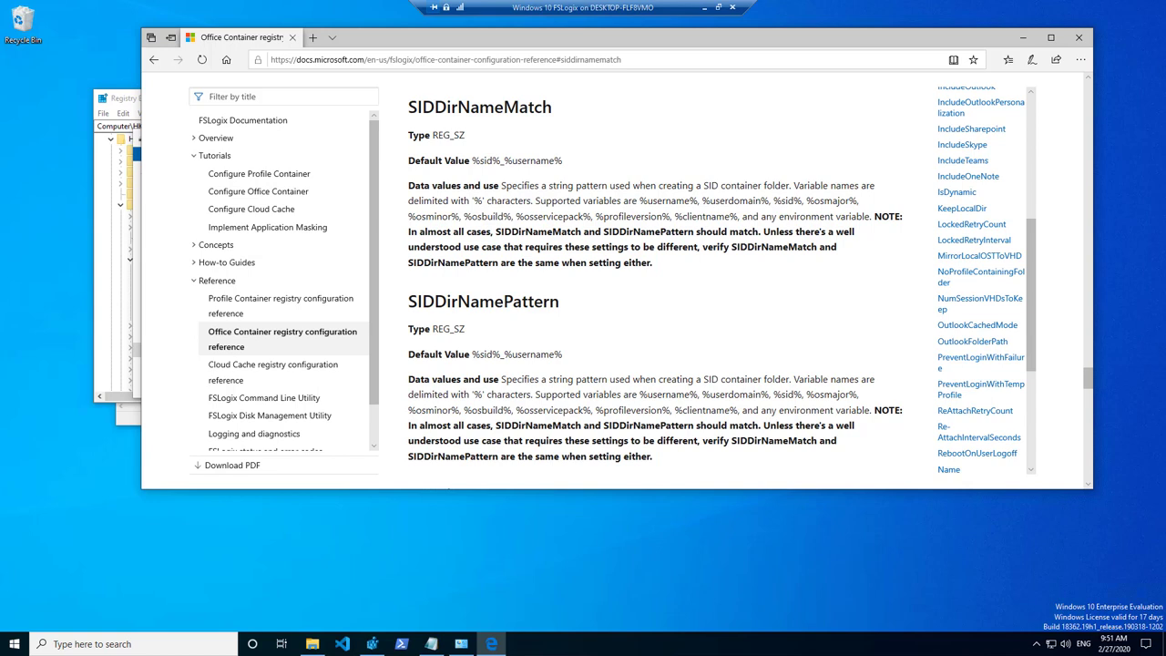
Enlarge Registry Editor and review the SIDDirNameMatch and SIDDirNamePattern values in the FSLogix\Profiles and Policies\FSLogix\ODFC keys
{"action": "left_click", "coordinate": [115, 317]}
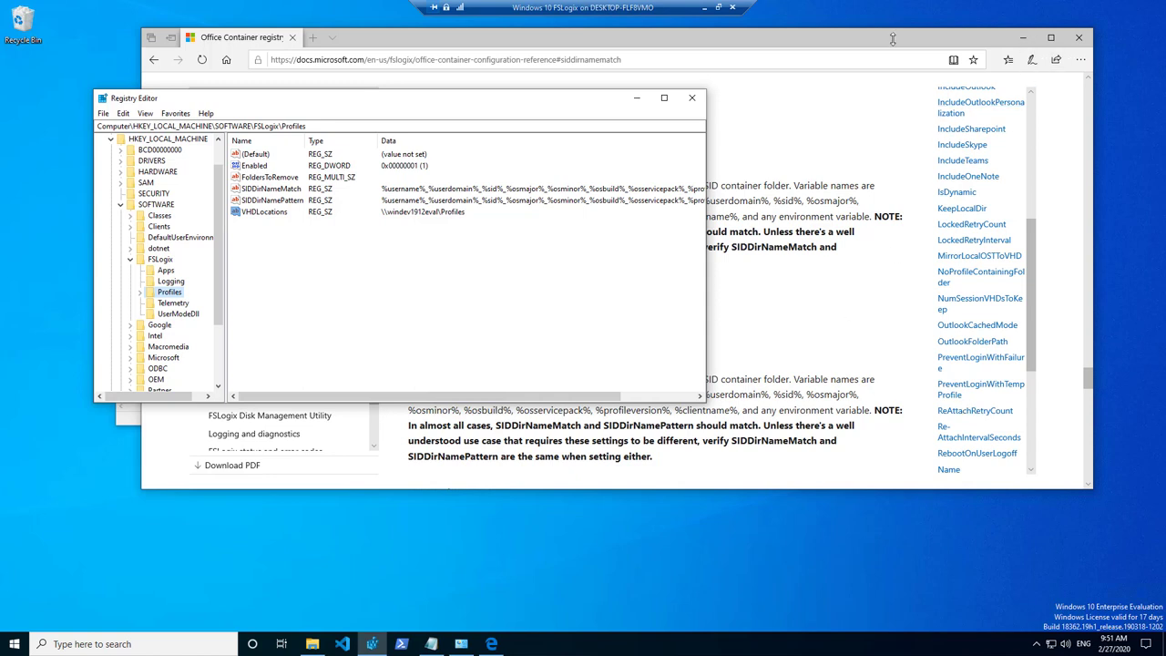
{"action": "left_click_drag", "start_coordinate": [706, 402], "coordinate": [987, 420]}
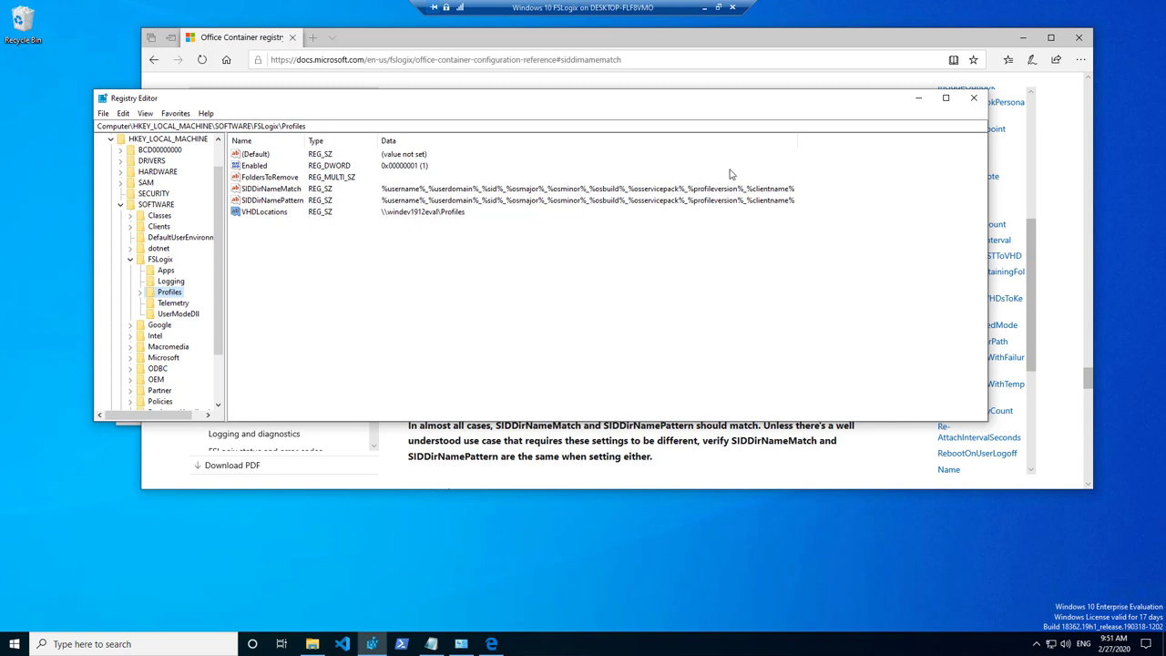
{"action": "left_click_drag", "start_coordinate": [220, 303], "coordinate": [217, 335]}
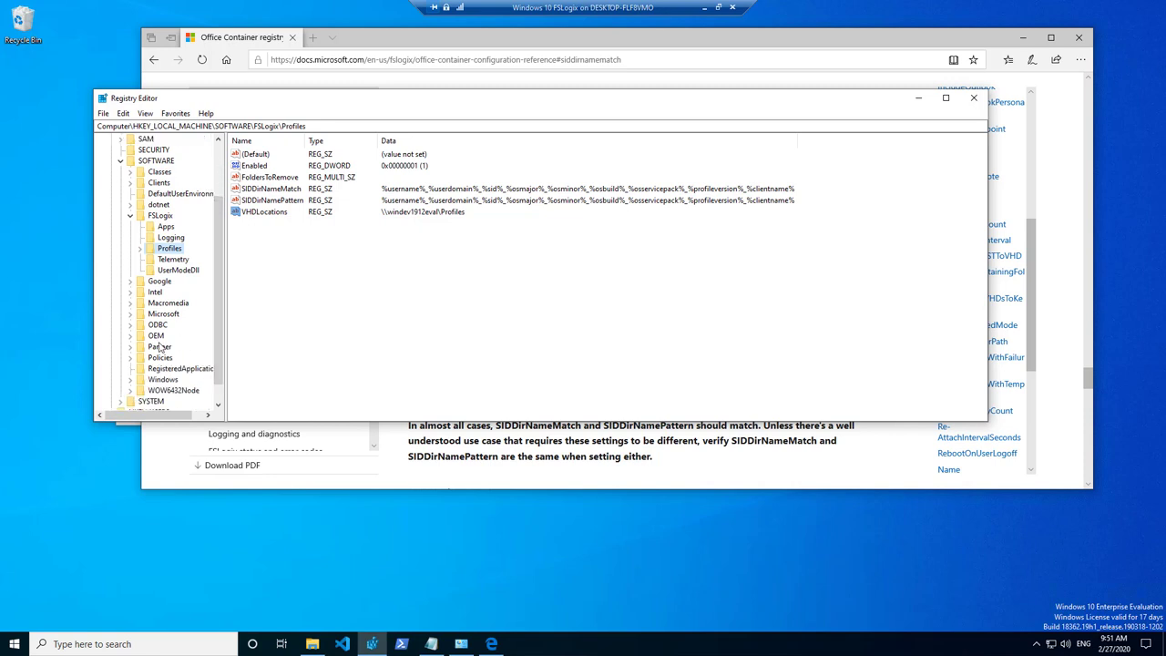
{"action": "left_click", "coordinate": [130, 357]}
{"action": "left_click", "coordinate": [169, 368]}
{"action": "left_click", "coordinate": [140, 368]}
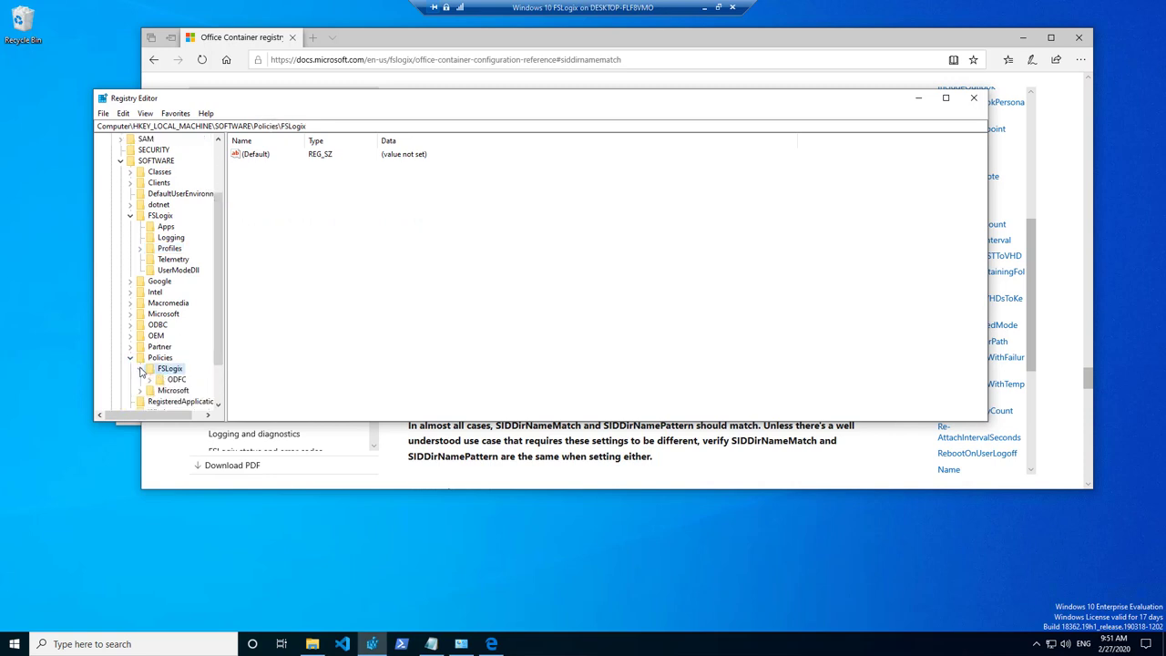
{"action": "left_click", "coordinate": [173, 380]}
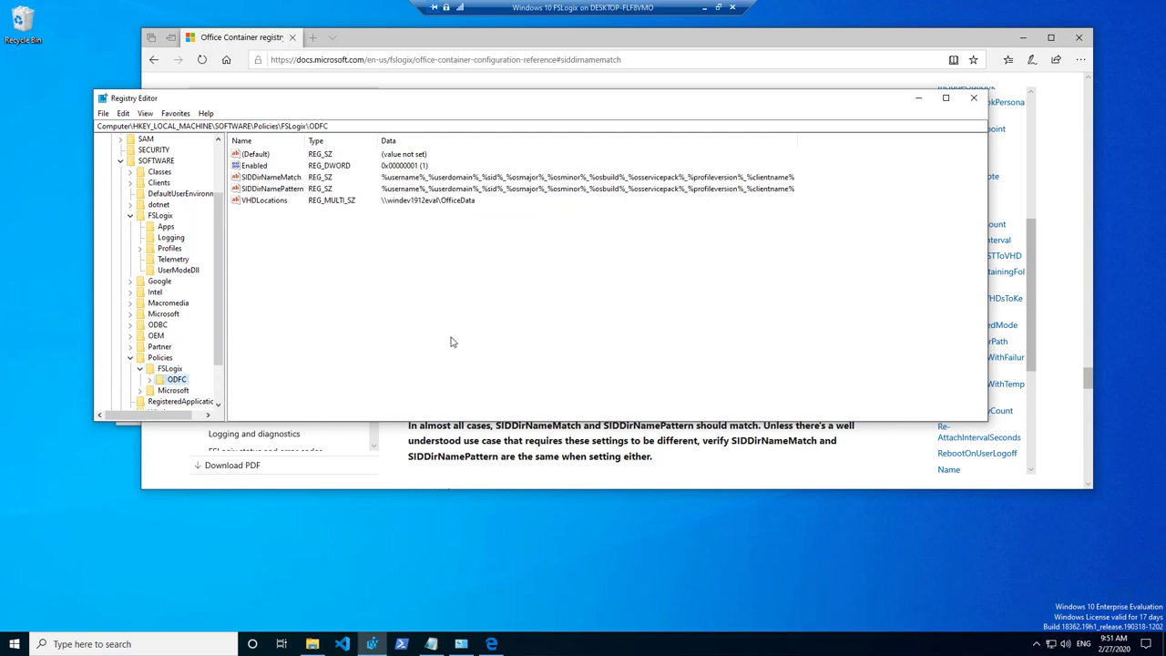
Check the contents of D:\OfficeData and D:\Profiles in File Explorer, and minimize the window
{"action": "left_click", "coordinate": [311, 644]}
{"action": "double_click", "coordinate": [337, 215]}
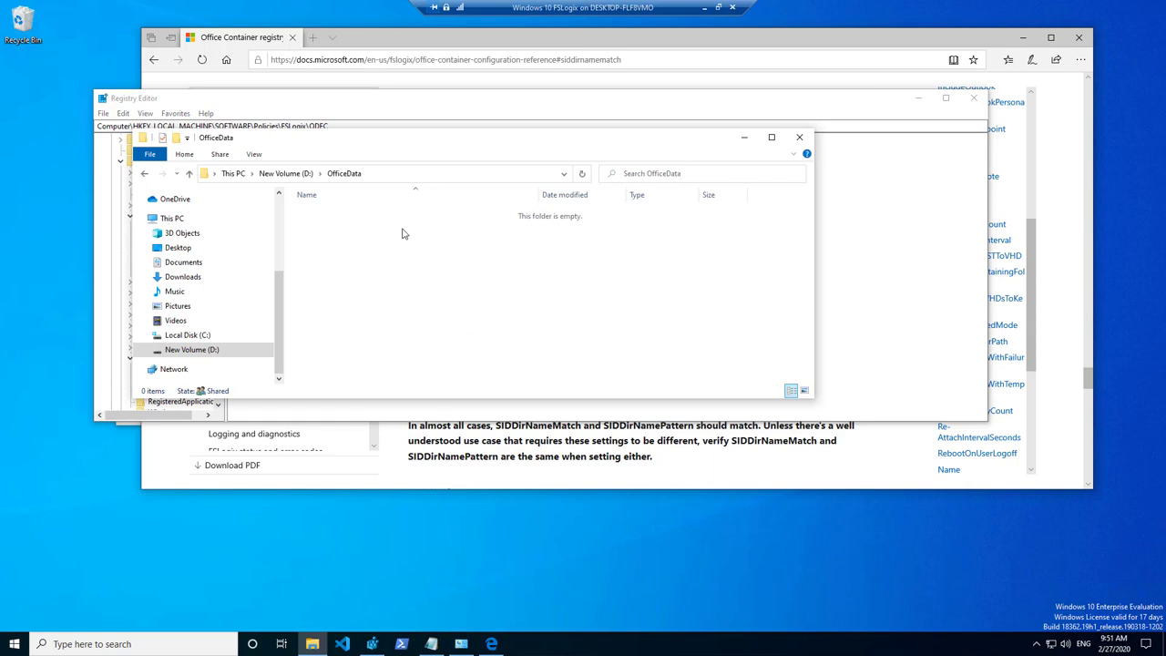
{"action": "left_click", "coordinate": [293, 177]}
{"action": "double_click", "coordinate": [322, 232]}
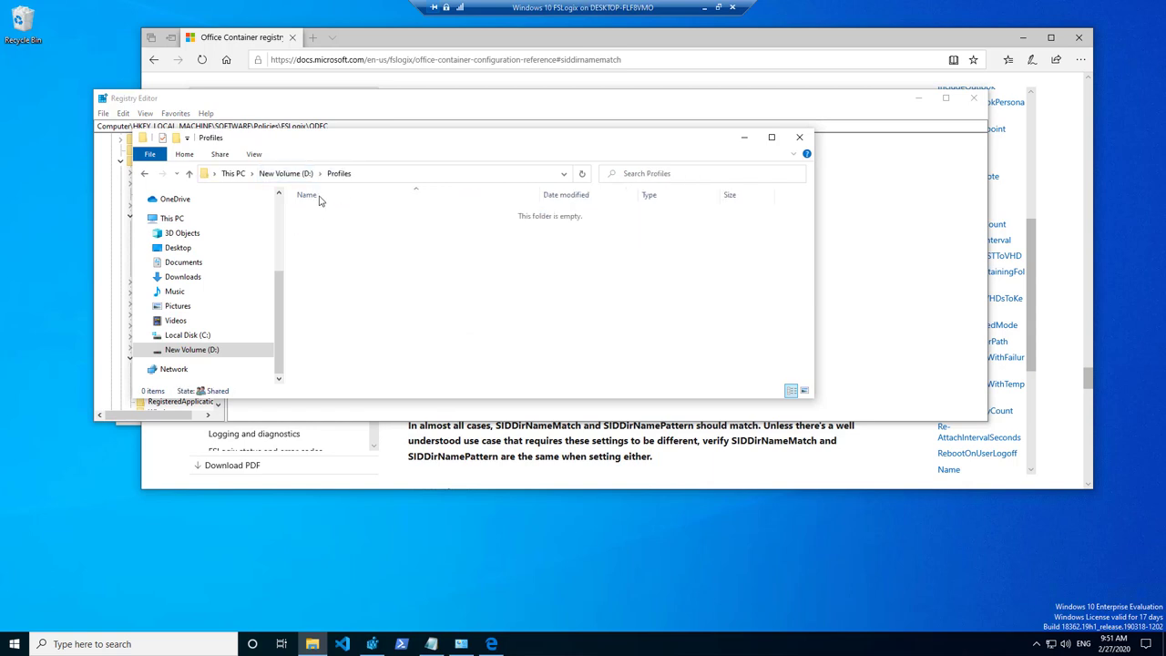
{"action": "left_click", "coordinate": [743, 138]}
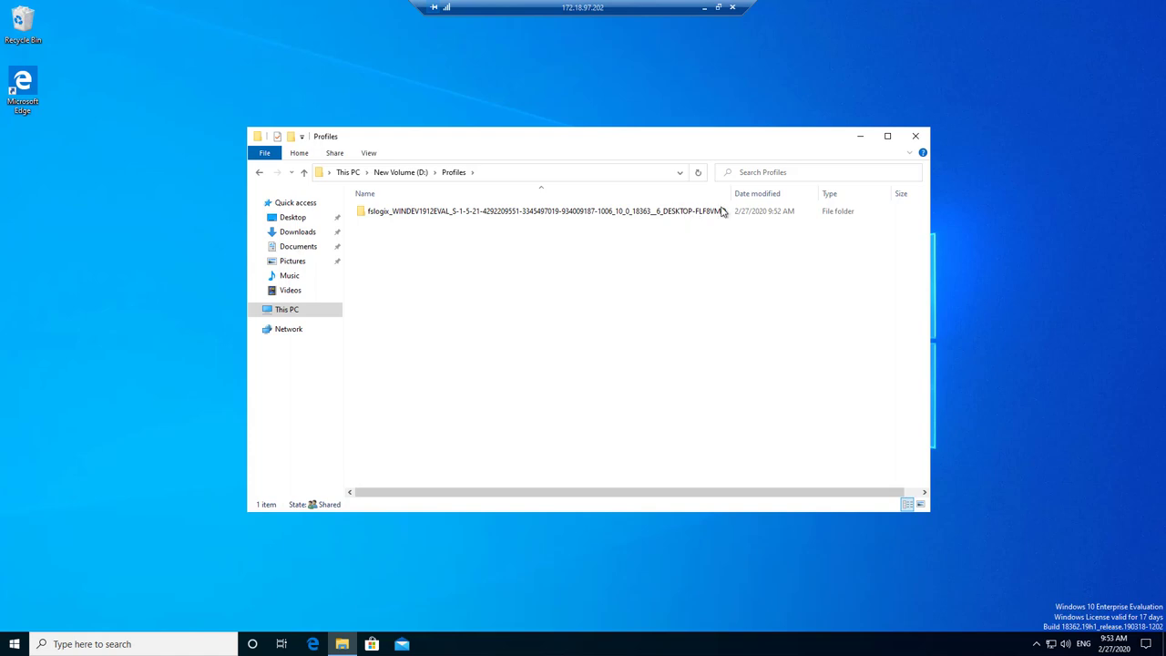
In the other remote session, open the fslogix container folder in D:\Profiles and inspect its Profile_fslogix disk file
{"action": "double_click", "coordinate": [393, 210]}
{"action": "left_click", "coordinate": [397, 215]}
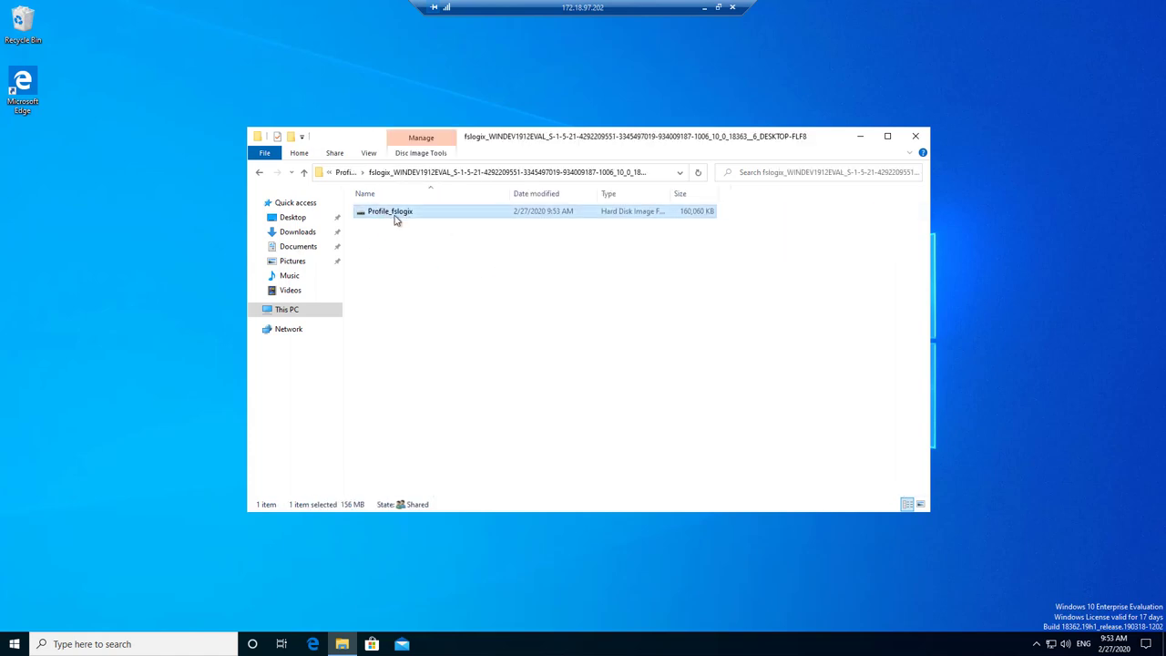
{"action": "left_click", "coordinate": [348, 172]}
Open D:\OfficeData and fit the Name column to examine the variables used in the Office container folder's name
{"action": "left_click", "coordinate": [404, 173]}
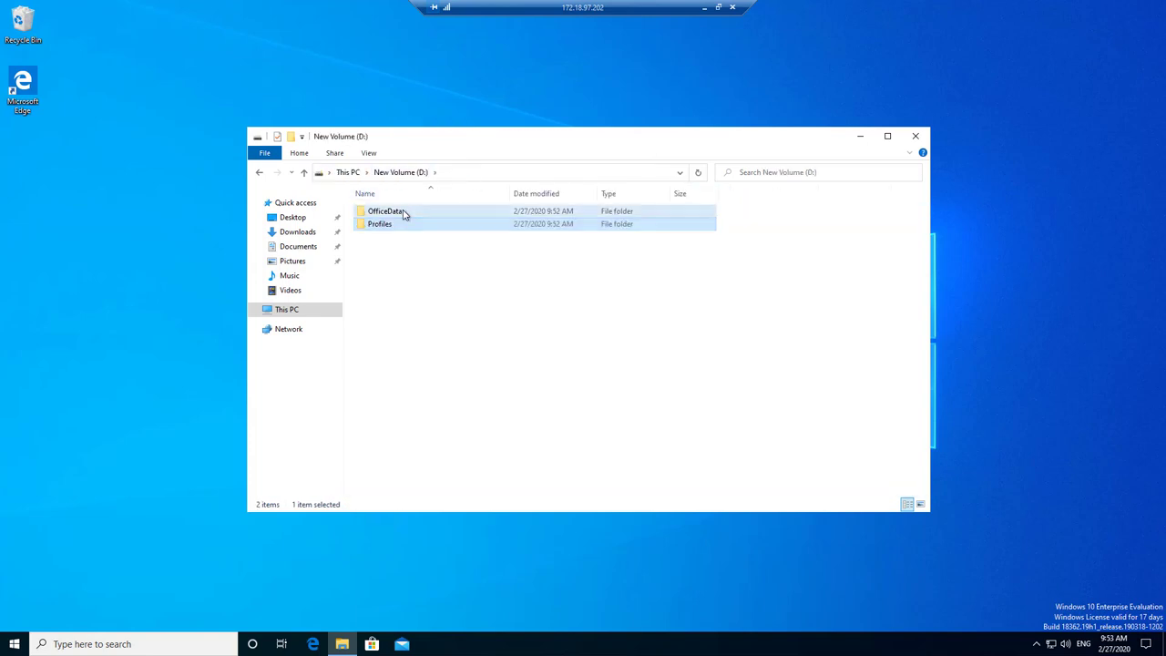
{"action": "double_click", "coordinate": [403, 211]}
{"action": "double_click", "coordinate": [511, 196]}
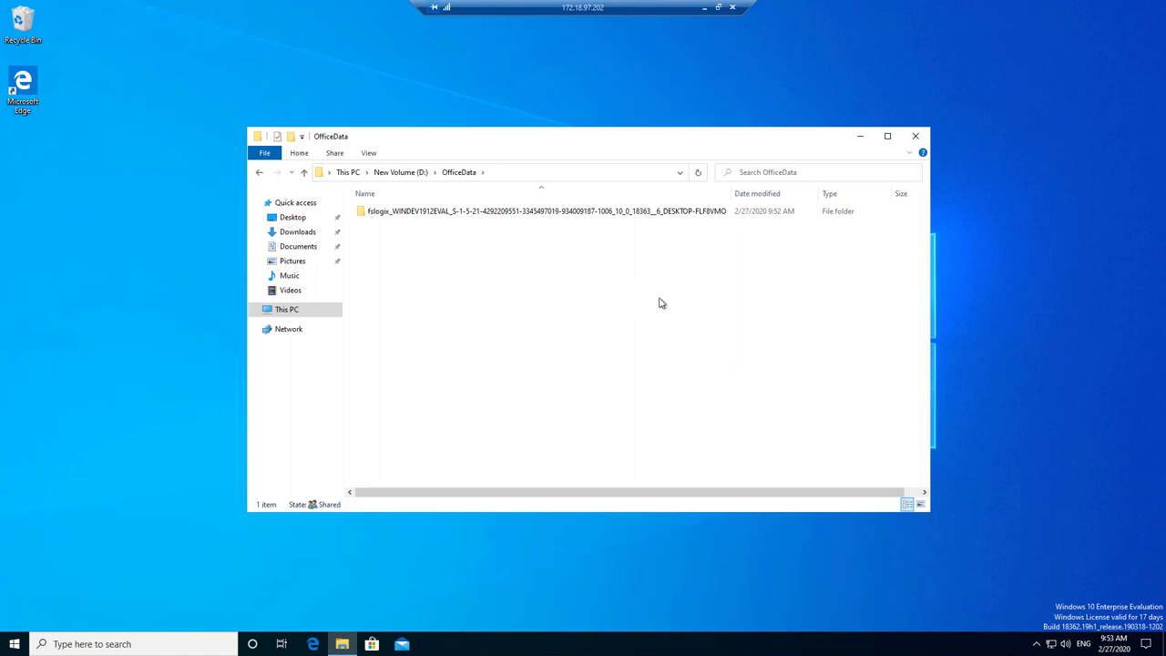
{"action": "left_click", "coordinate": [654, 214]}
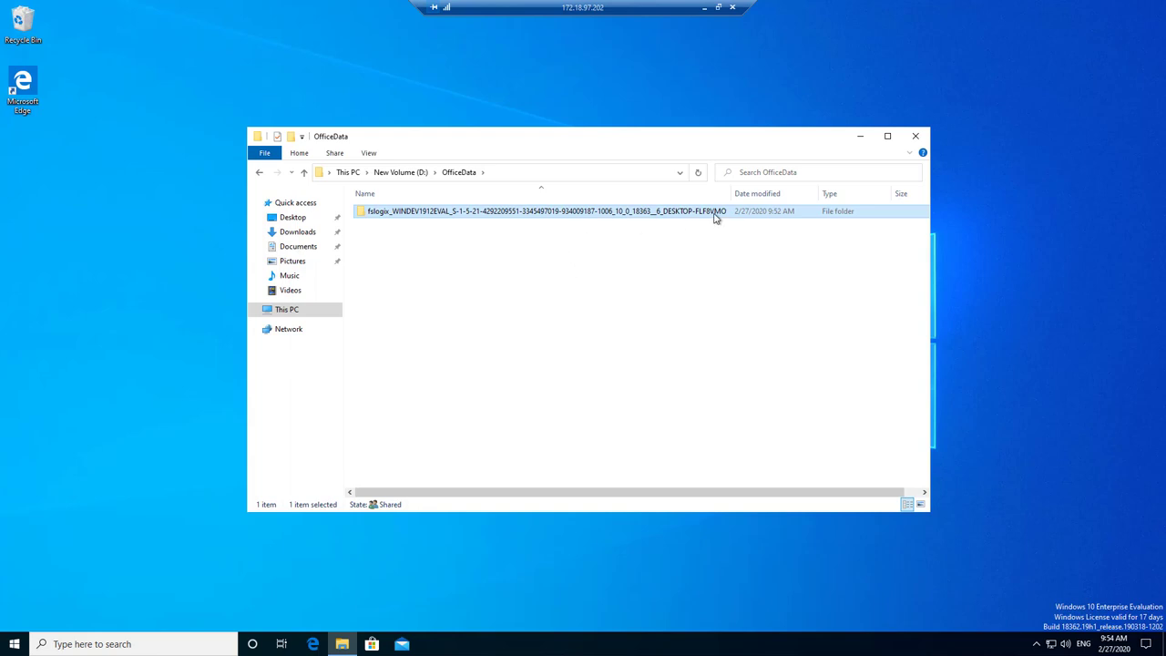
{"action": "mouse_move", "coordinate": [715, 216]}
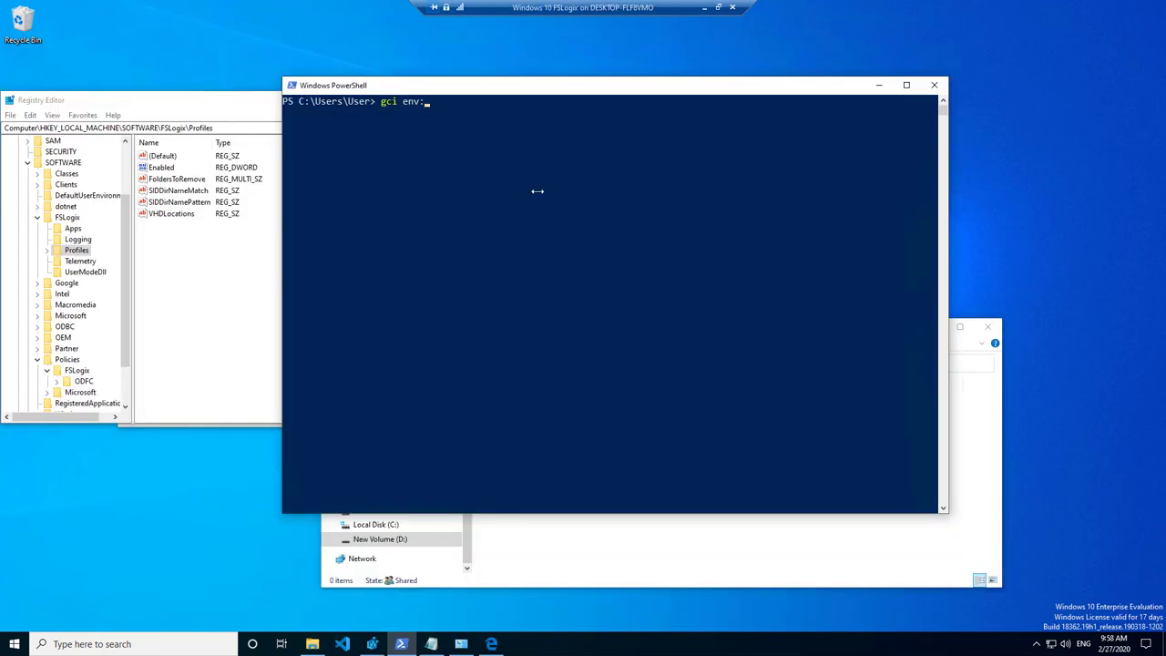
Run gci env: in PowerShell to list the environment variables and highlight PROCESSOR_REVISION in the output
{"action": "left_click", "coordinate": [492, 161]}
{"action": "key", "text": "Escape"}
{"action": "key", "text": "Return"}
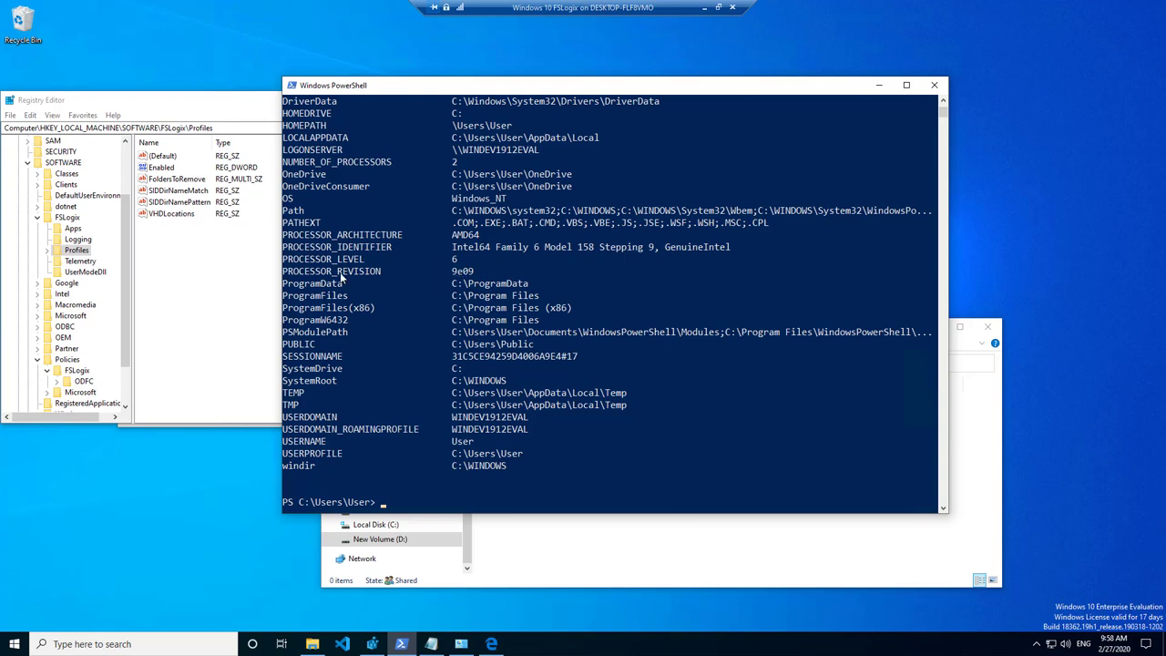
{"action": "left_click_drag", "start_coordinate": [282, 273], "coordinate": [378, 276]}
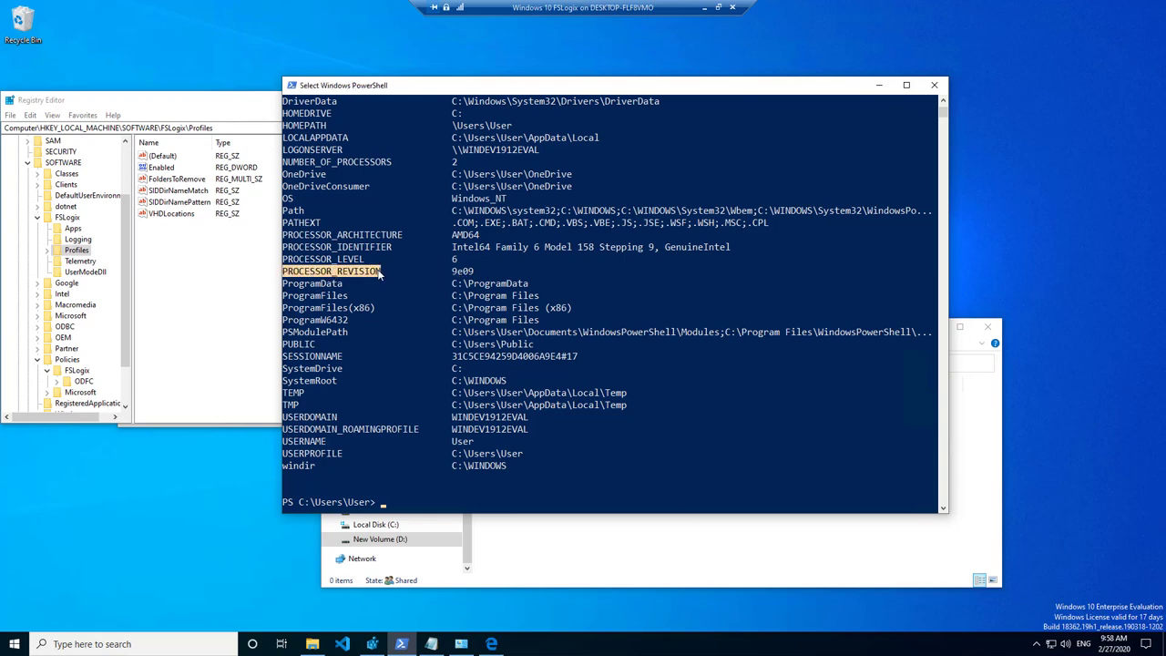
Inspect the SIDDirNameMatch string in the FSLogix\Profiles key without changing it, and view the matching values in the ODFC key
{"action": "left_click", "coordinate": [216, 273]}
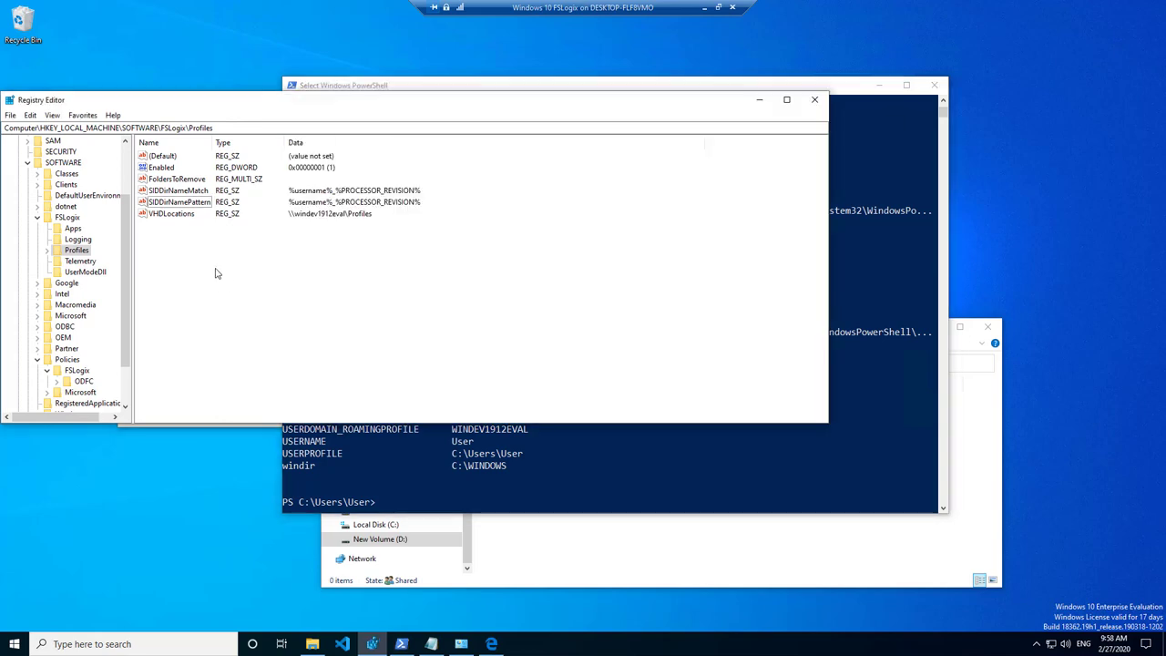
{"action": "double_click", "coordinate": [173, 191]}
{"action": "left_click", "coordinate": [129, 214]}
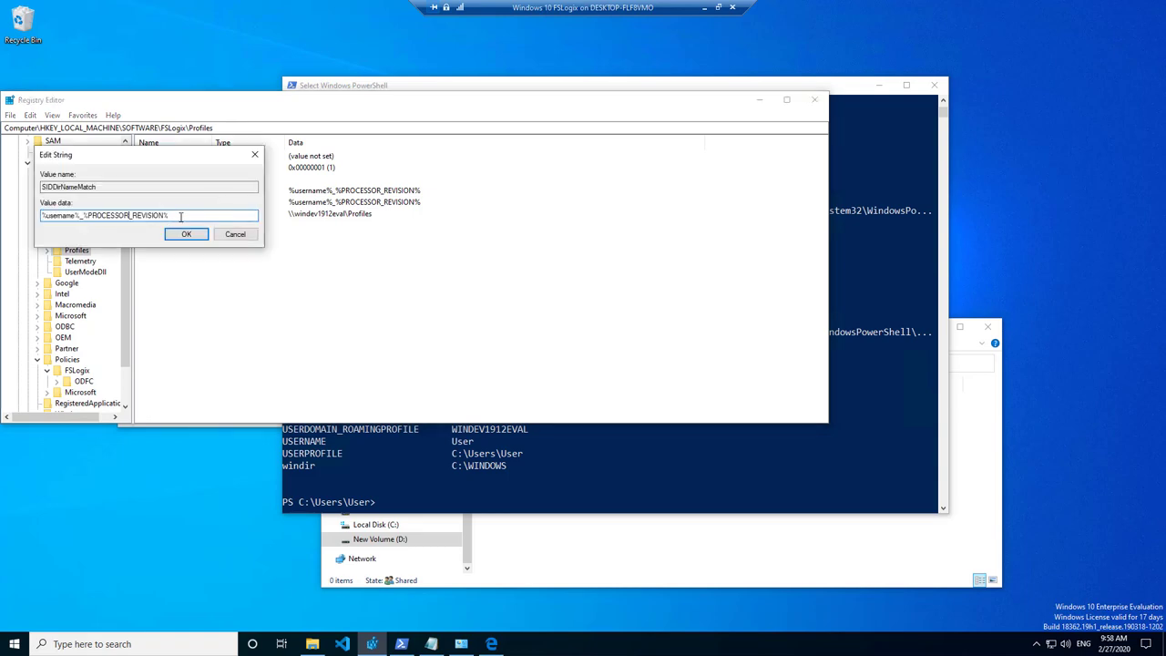
{"action": "left_click_drag", "start_coordinate": [171, 216], "coordinate": [82, 216]}
{"action": "left_click", "coordinate": [235, 236]}
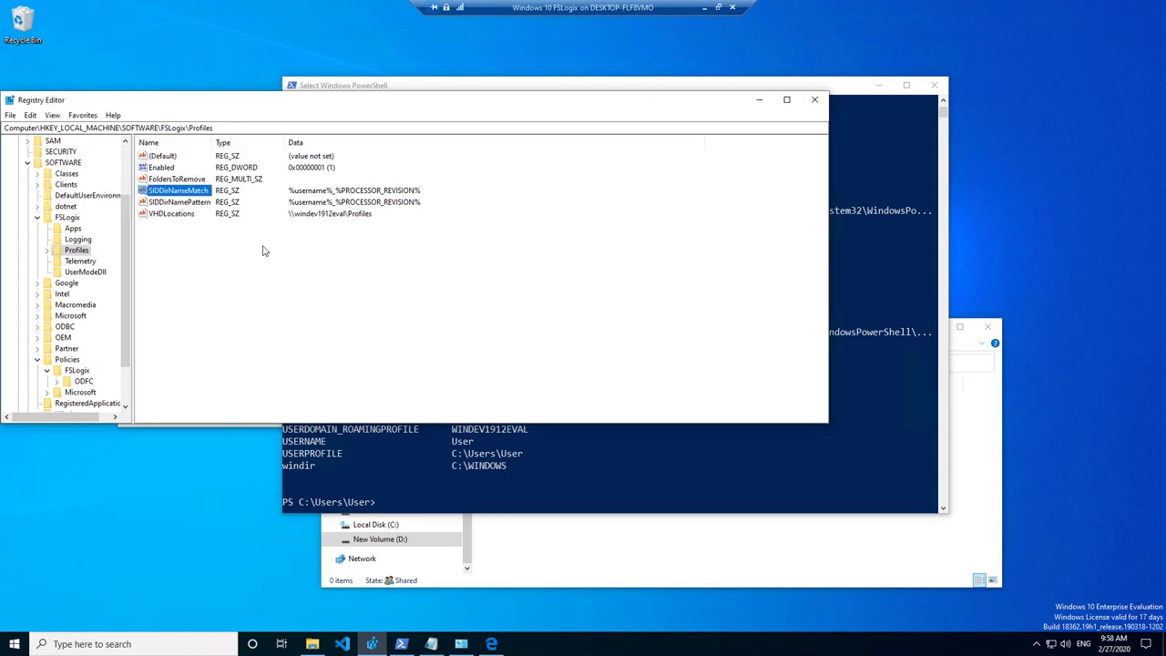
{"action": "left_click", "coordinate": [84, 381]}
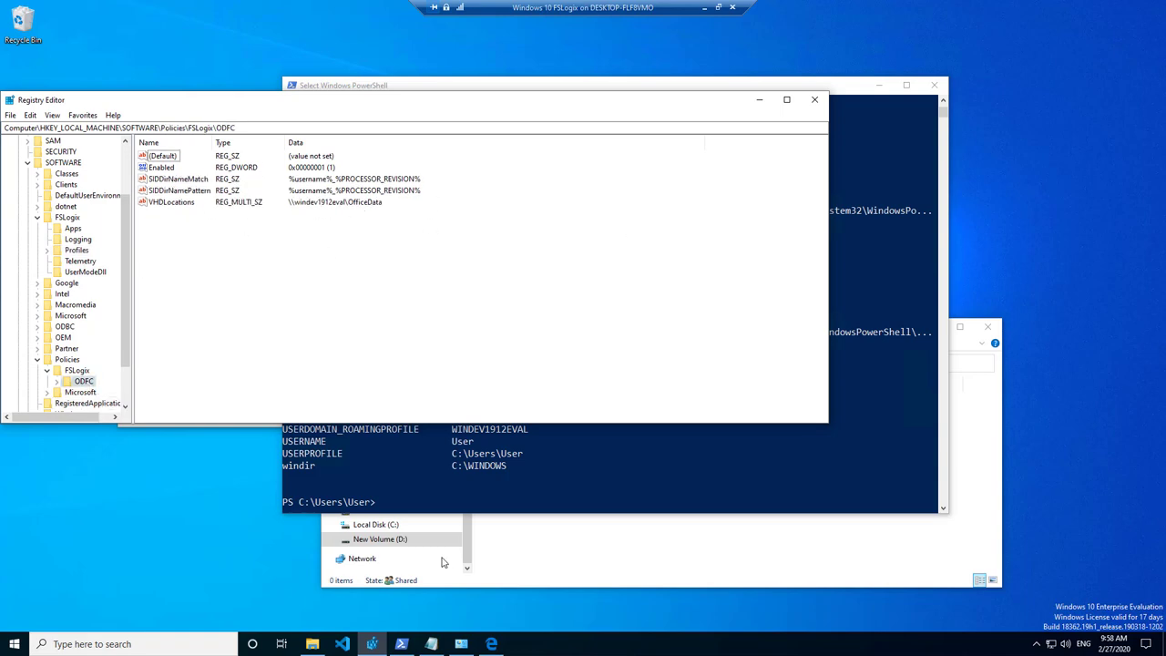
Bring File Explorer forward and check the contents of the Profiles and OfficeData folders on D:
{"action": "left_click", "coordinate": [573, 583]}
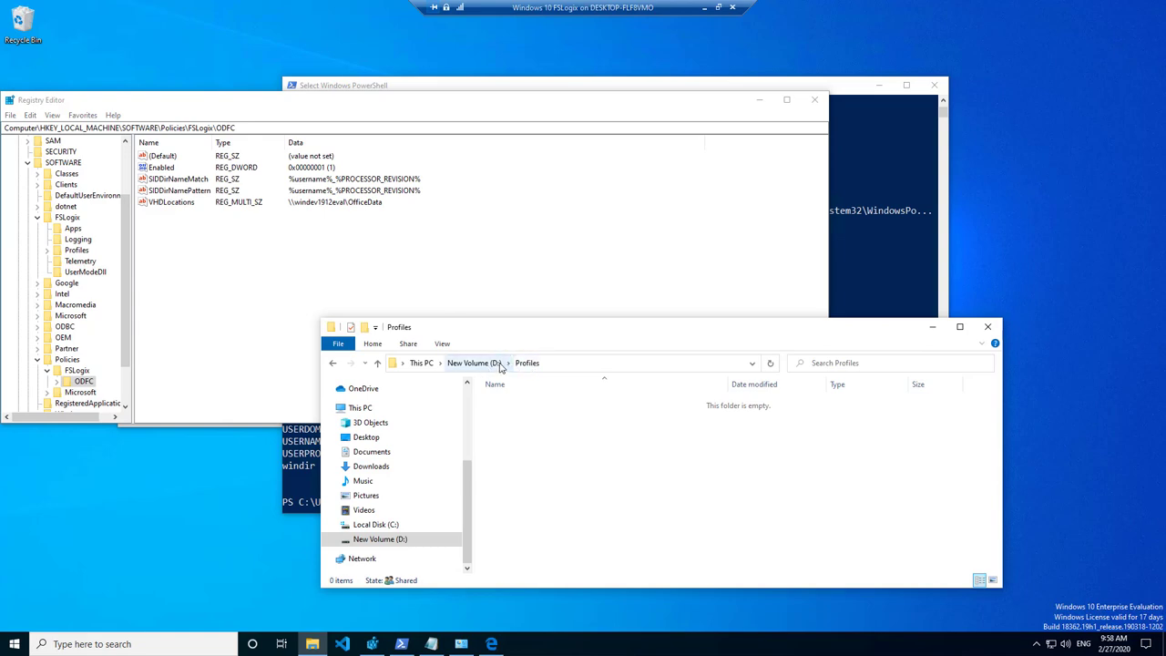
{"action": "left_click", "coordinate": [474, 362]}
{"action": "double_click", "coordinate": [526, 403]}
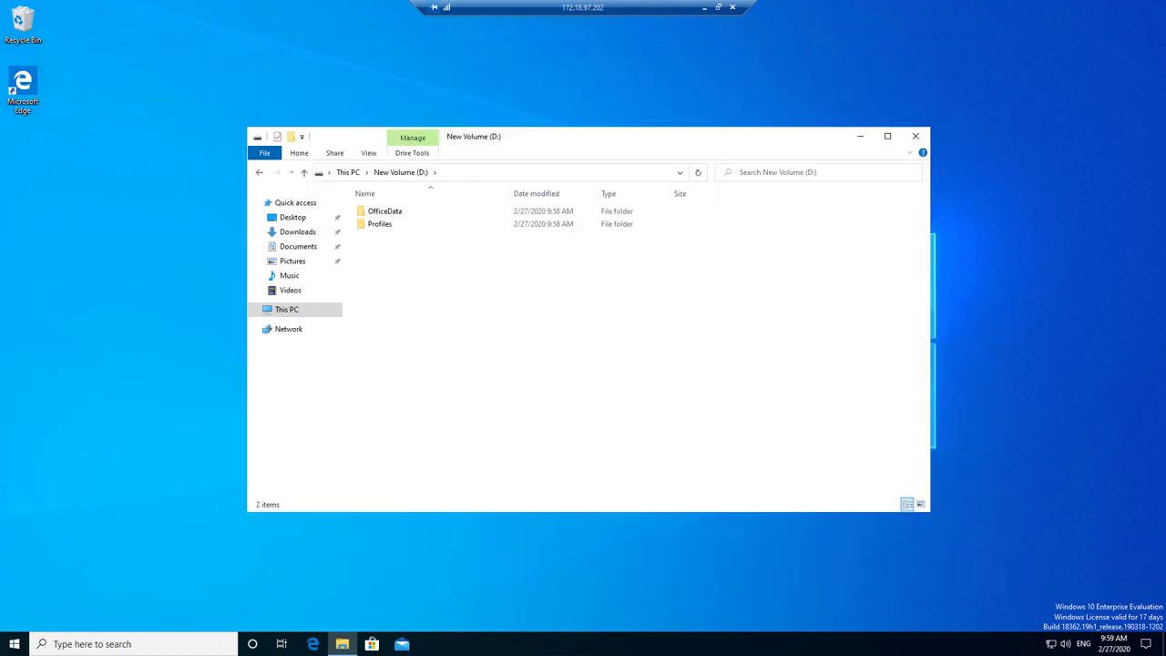
In the other remote session, open D:\OfficeData and examine the name and details of the recreated Office container folder
{"action": "double_click", "coordinate": [383, 211]}
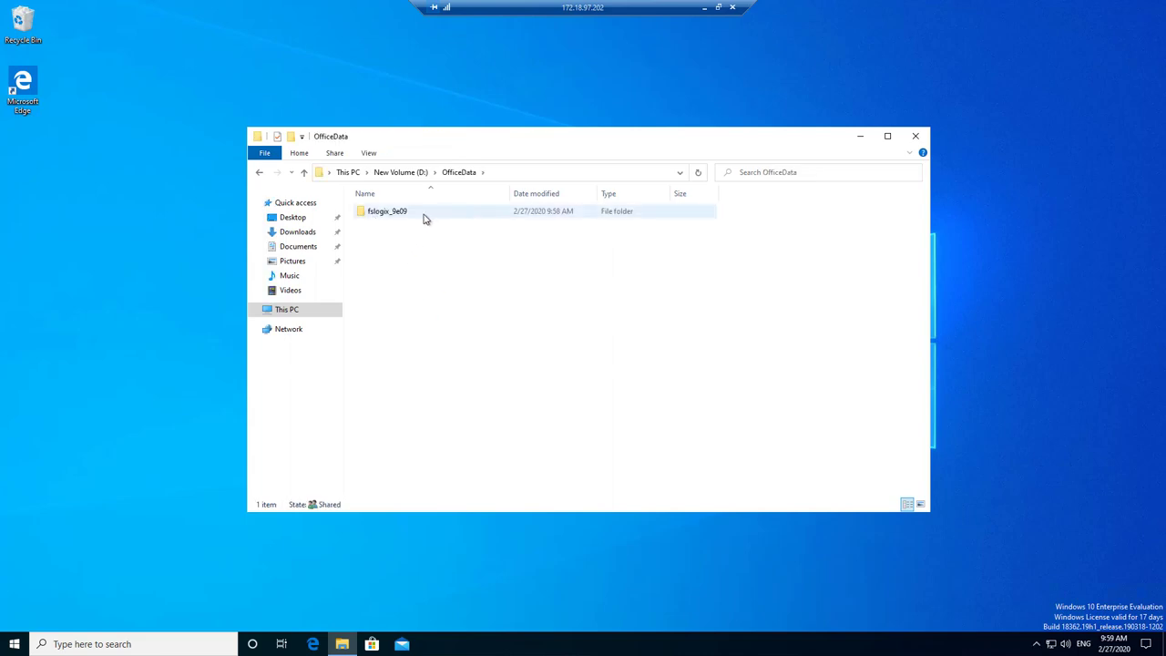
{"action": "left_click", "coordinate": [421, 220]}
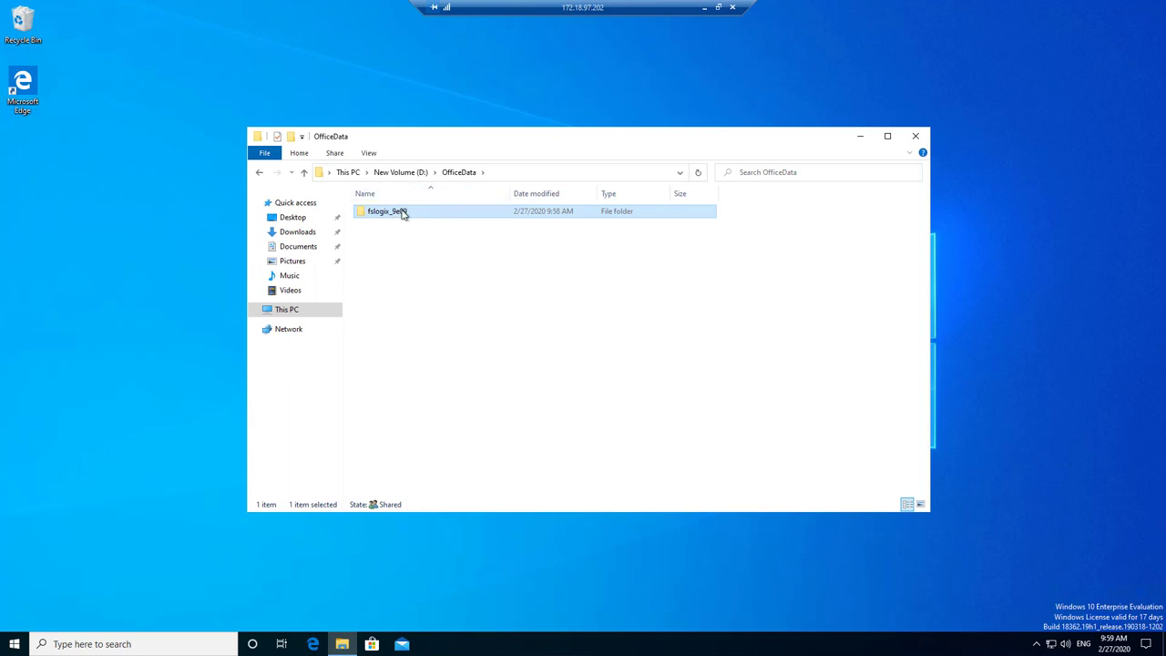
{"action": "mouse_move", "coordinate": [435, 212]}
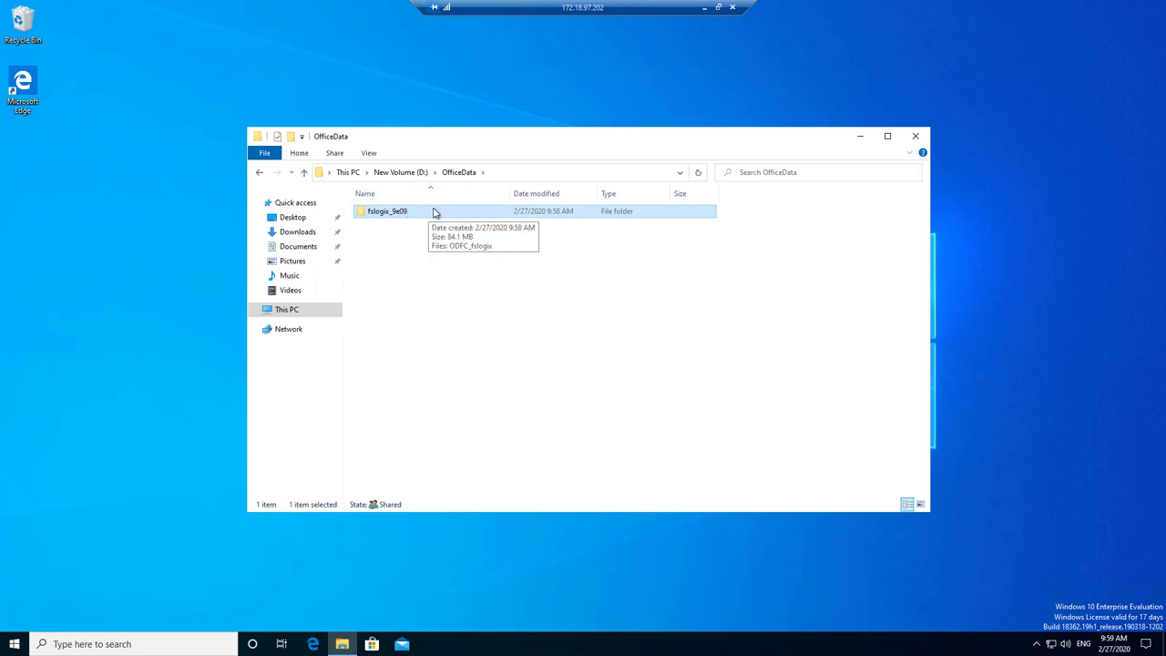
Go to D:\Profiles, look inside the recreated fslogix container folder for its profile disk, and return to Profiles
{"action": "left_click", "coordinate": [400, 172]}
{"action": "double_click", "coordinate": [385, 227]}
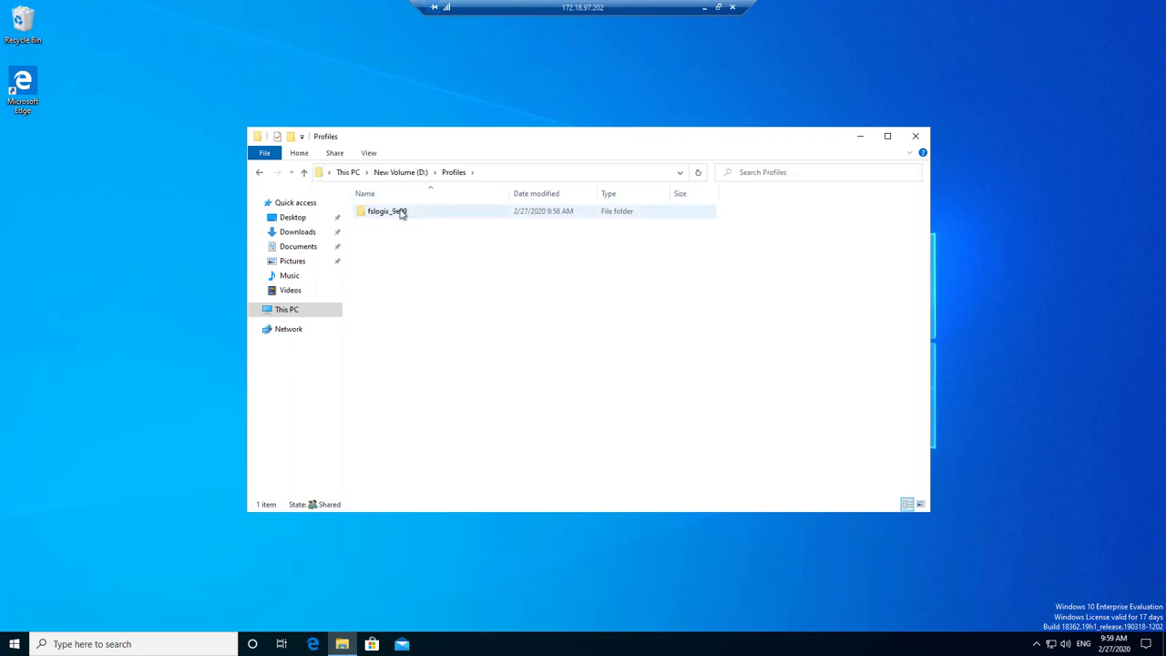
{"action": "double_click", "coordinate": [401, 212]}
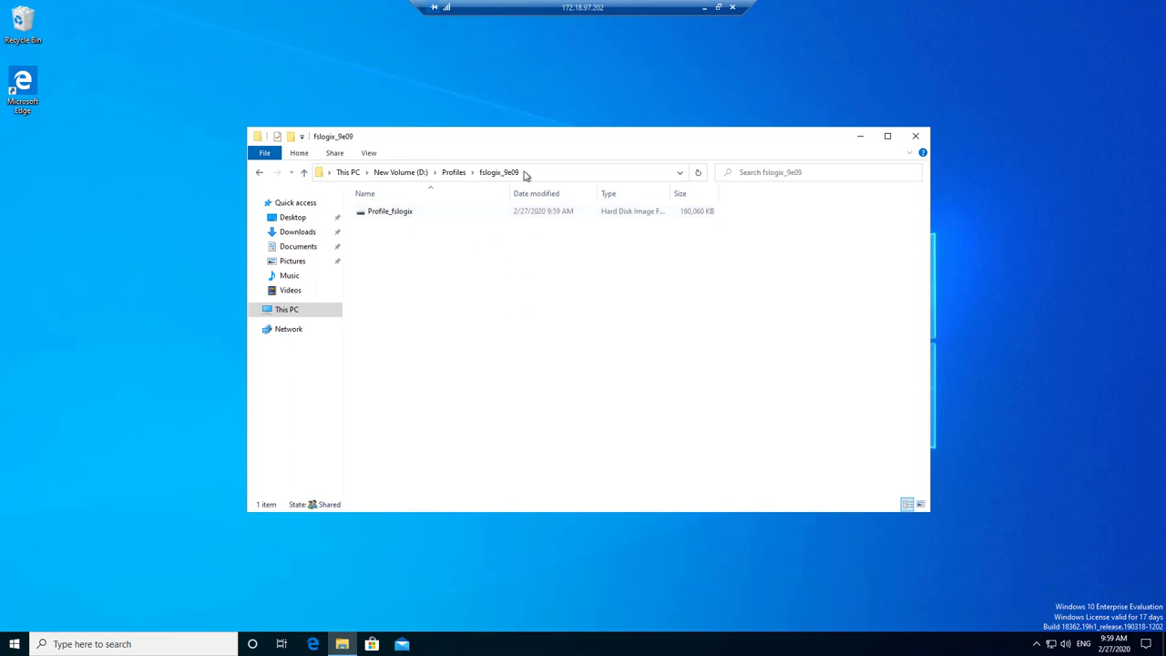
{"action": "left_click", "coordinate": [454, 172]}
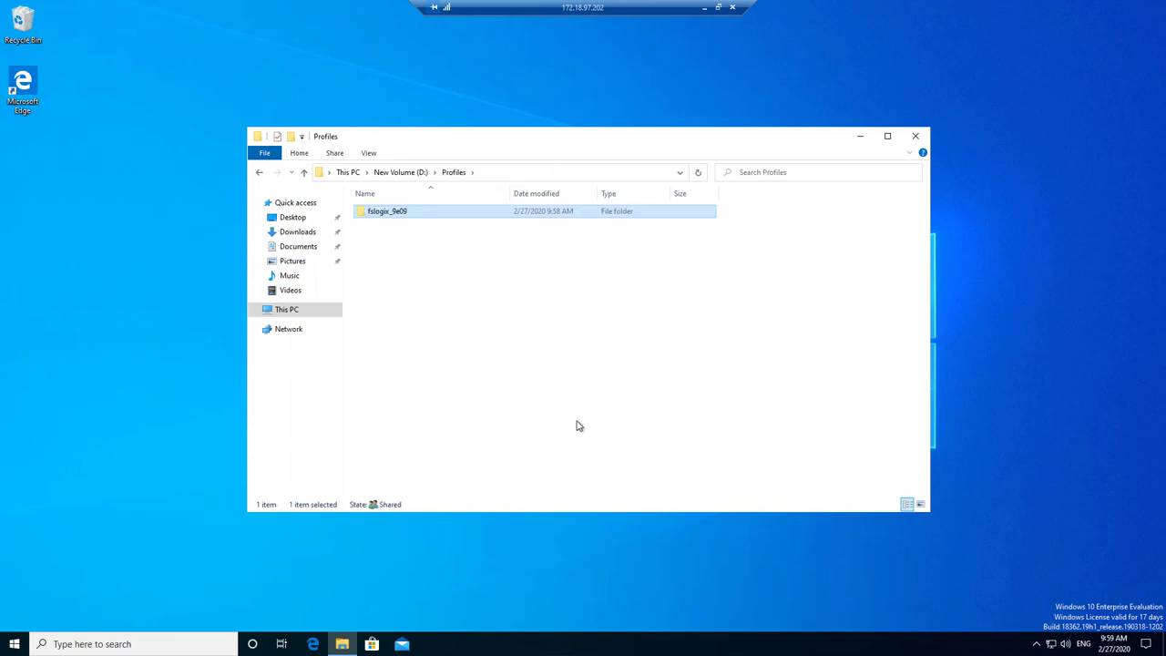